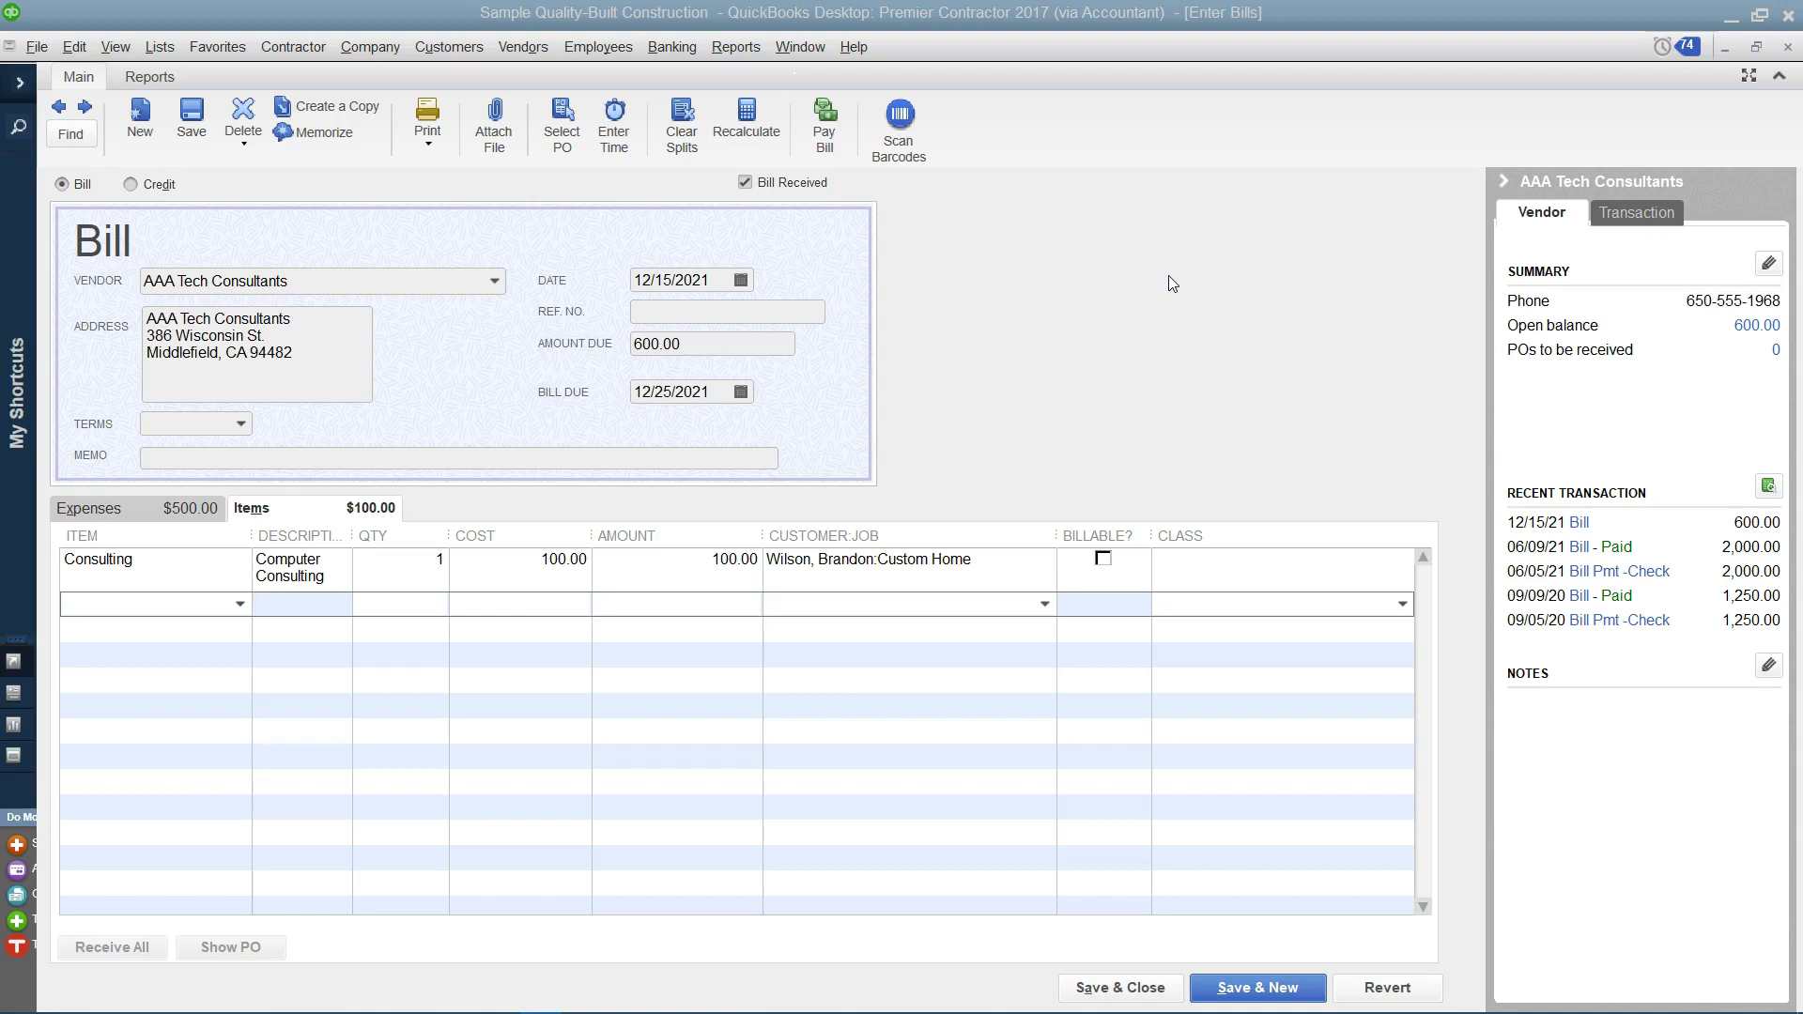
View the AAA Tech Consultants bill's expense lines and return to its item lines
left_click(119, 517)
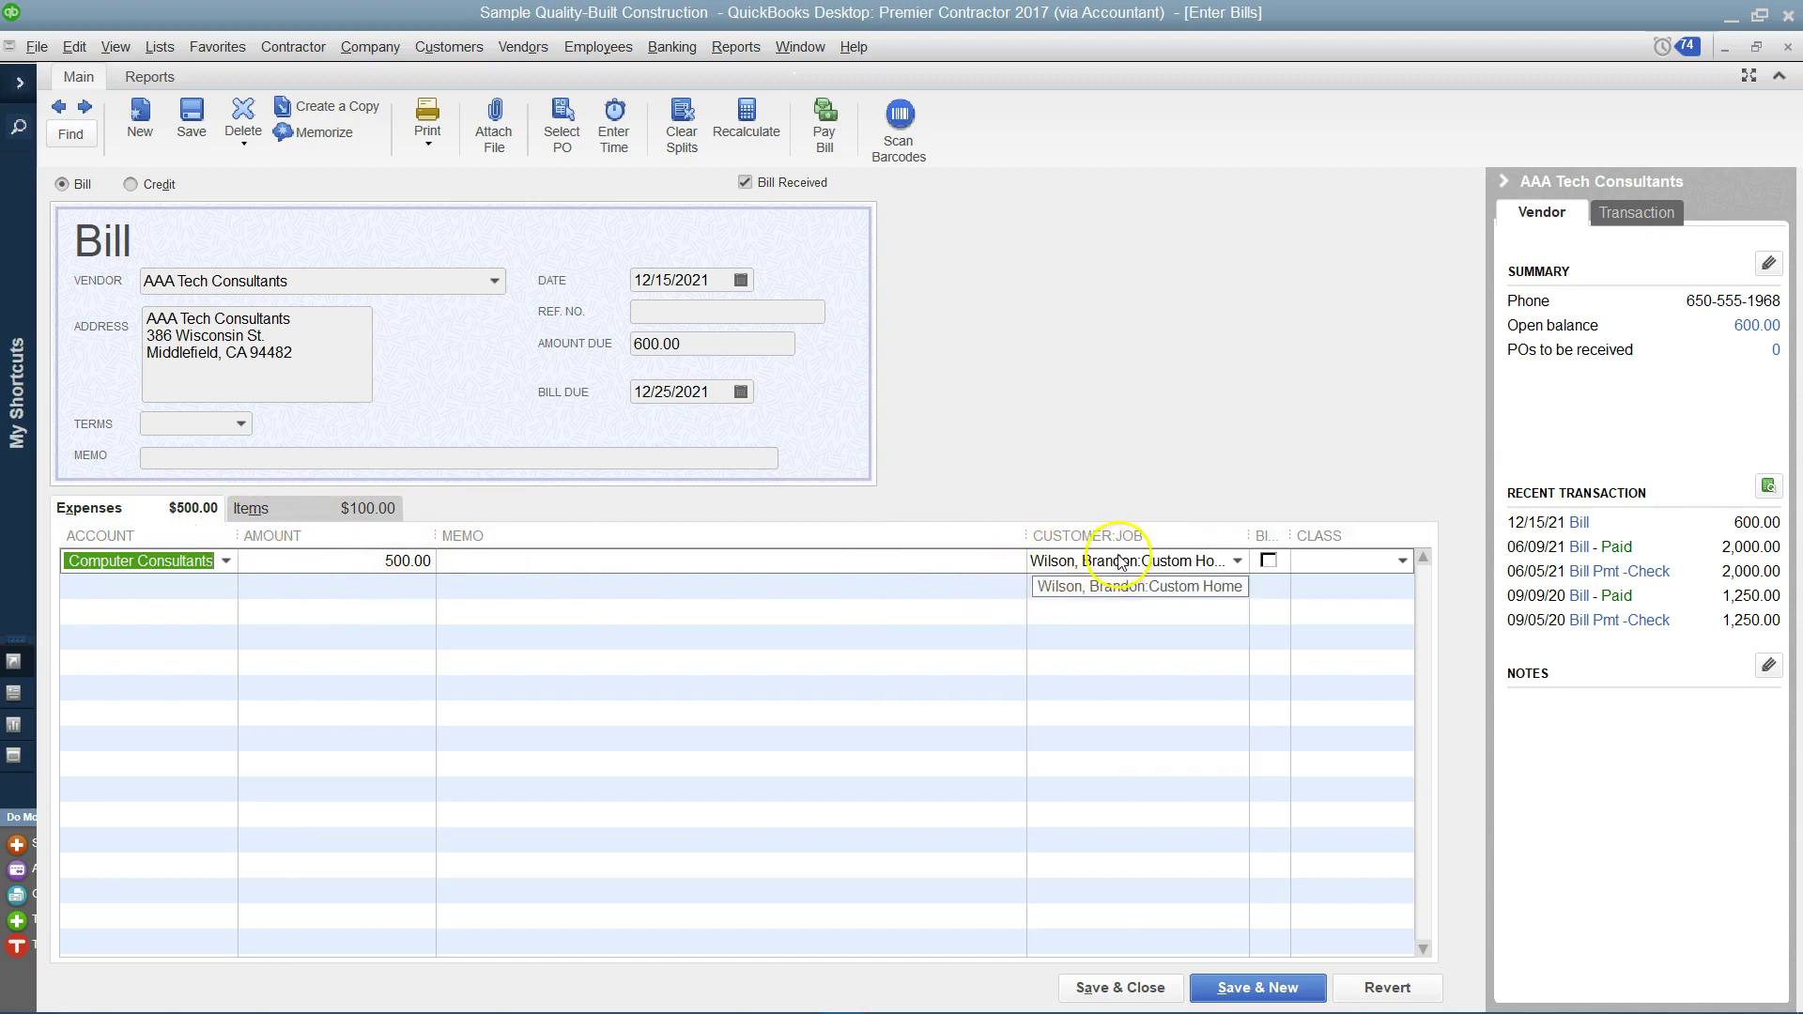
left_click(300, 514)
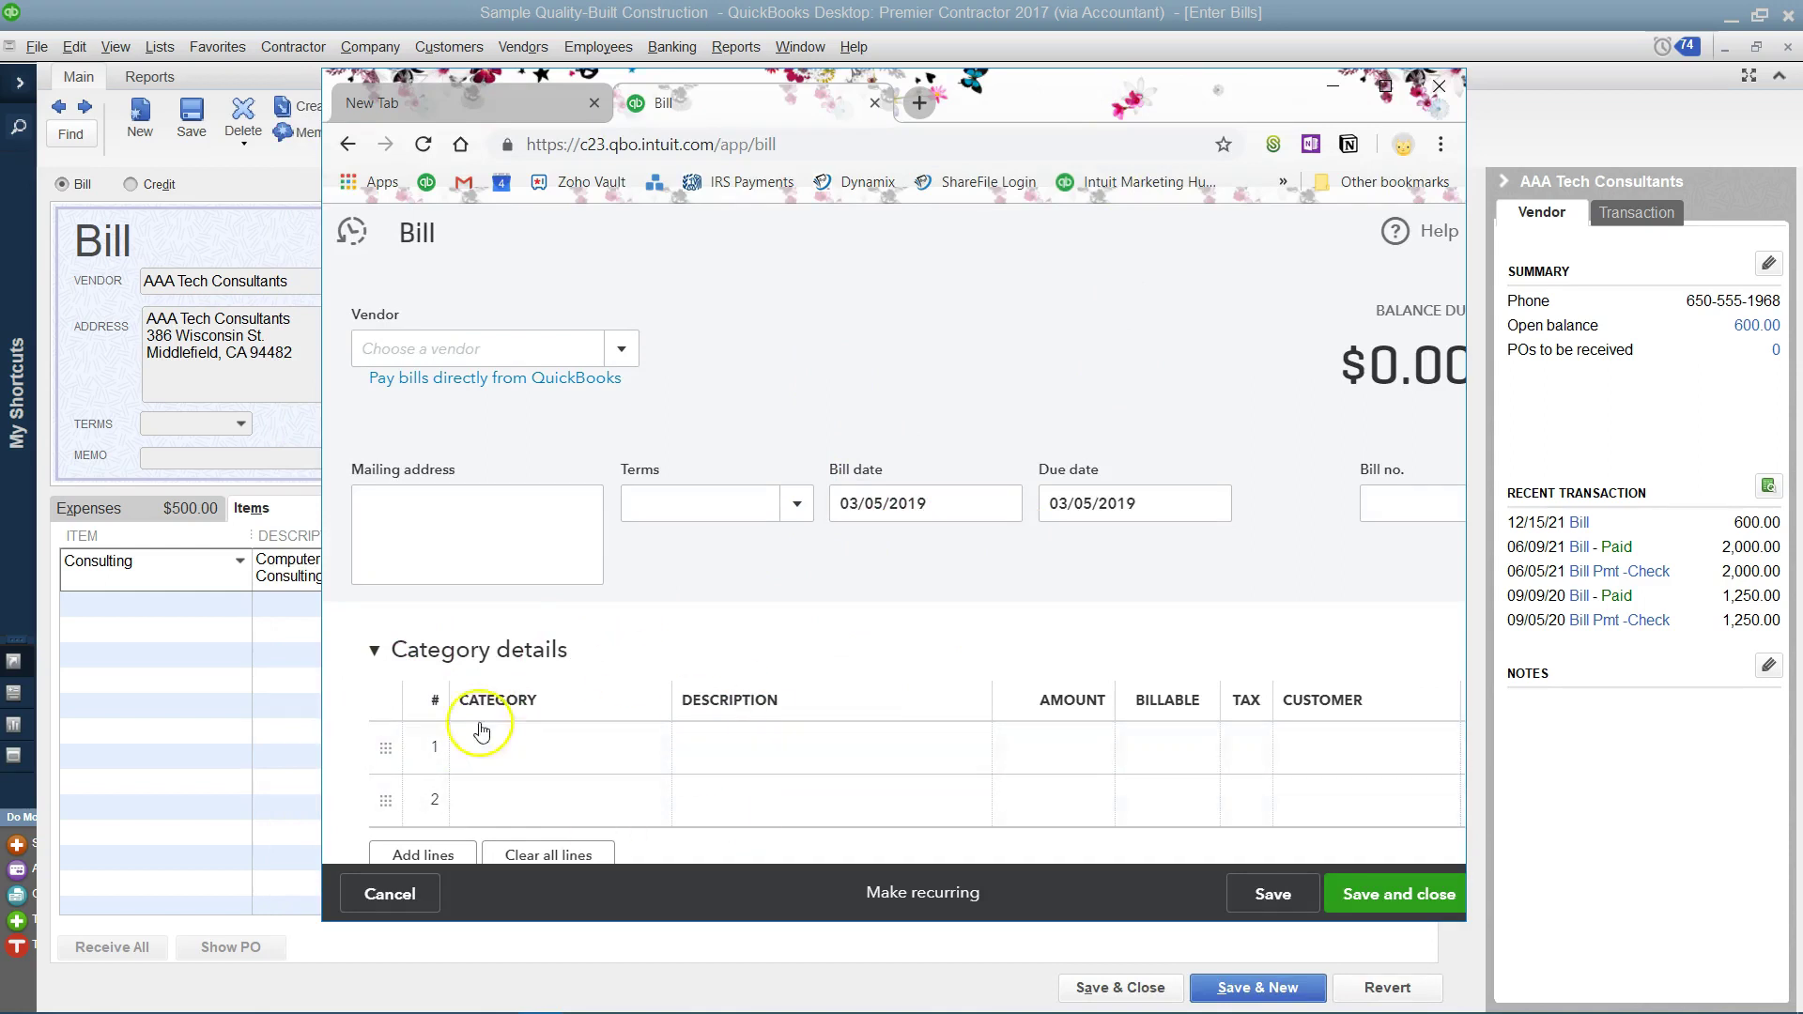
Switch to the QuickBooks Online bill form in the browser and examine its Category details and Item details sections, collapsing and re-expanding Item details
scroll(925, 620, "down", 5)
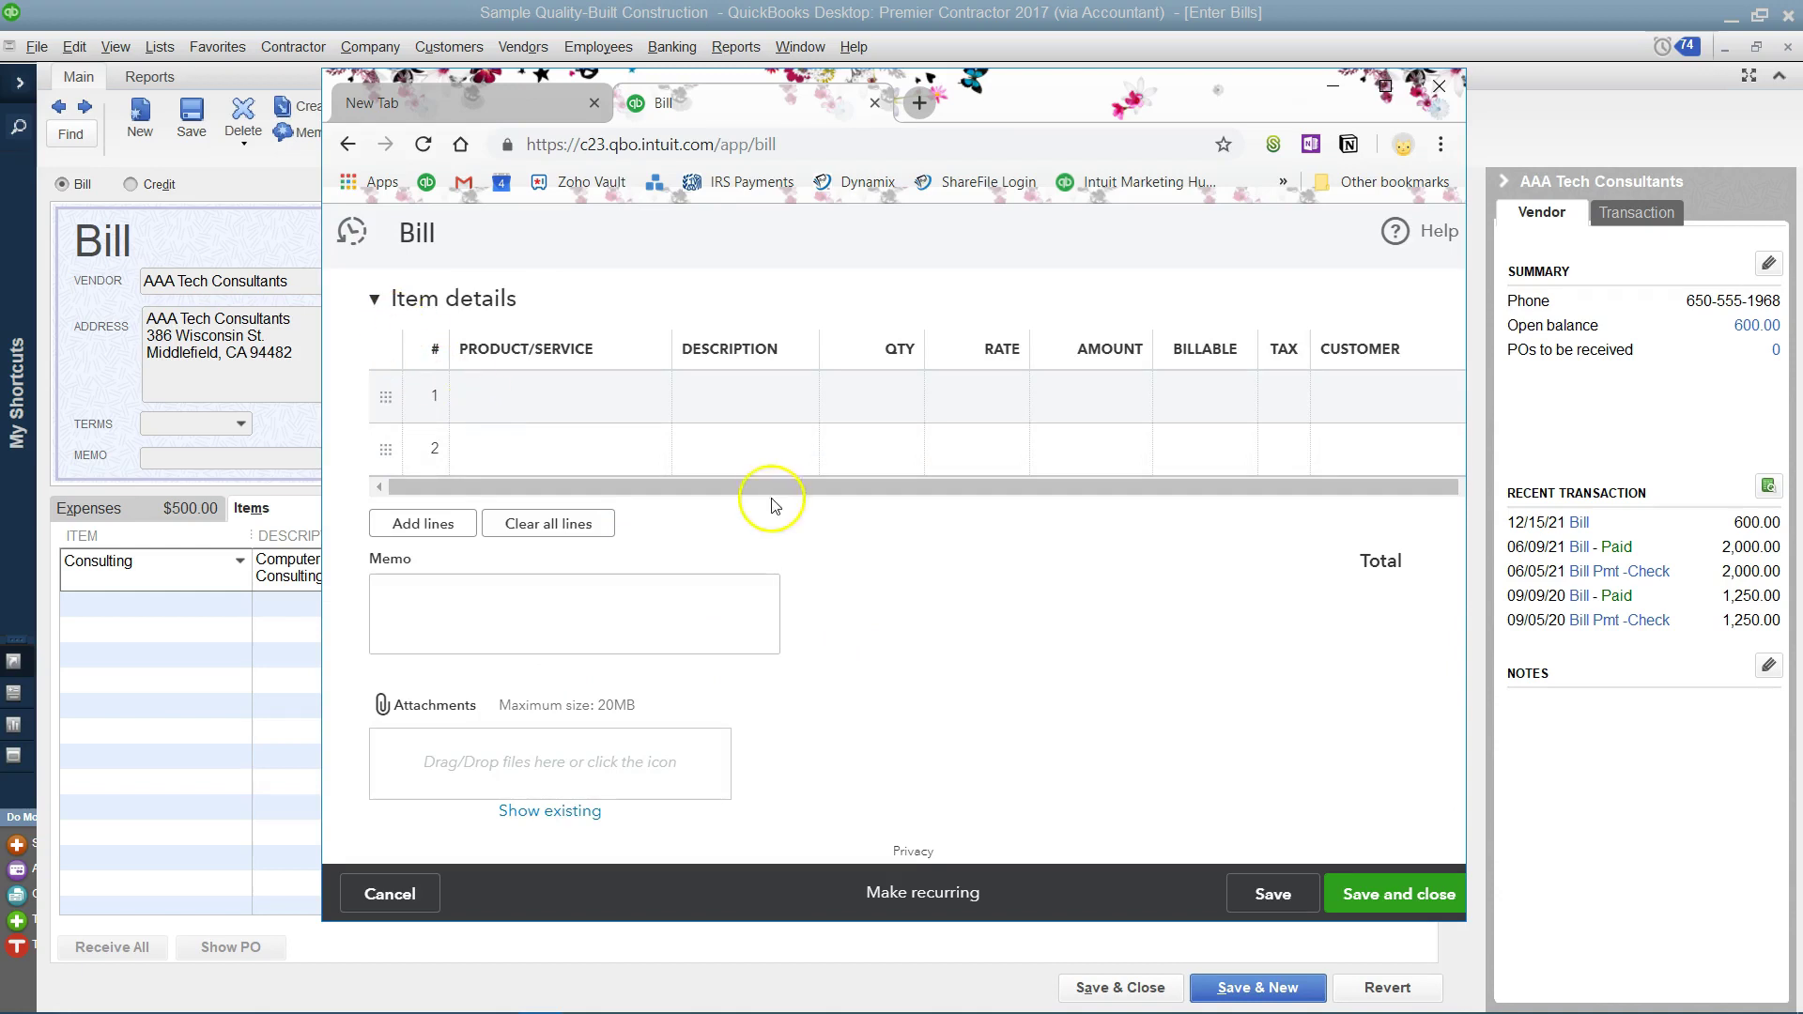
scroll(616, 583, "up", 5)
scroll(595, 592, "down", 5)
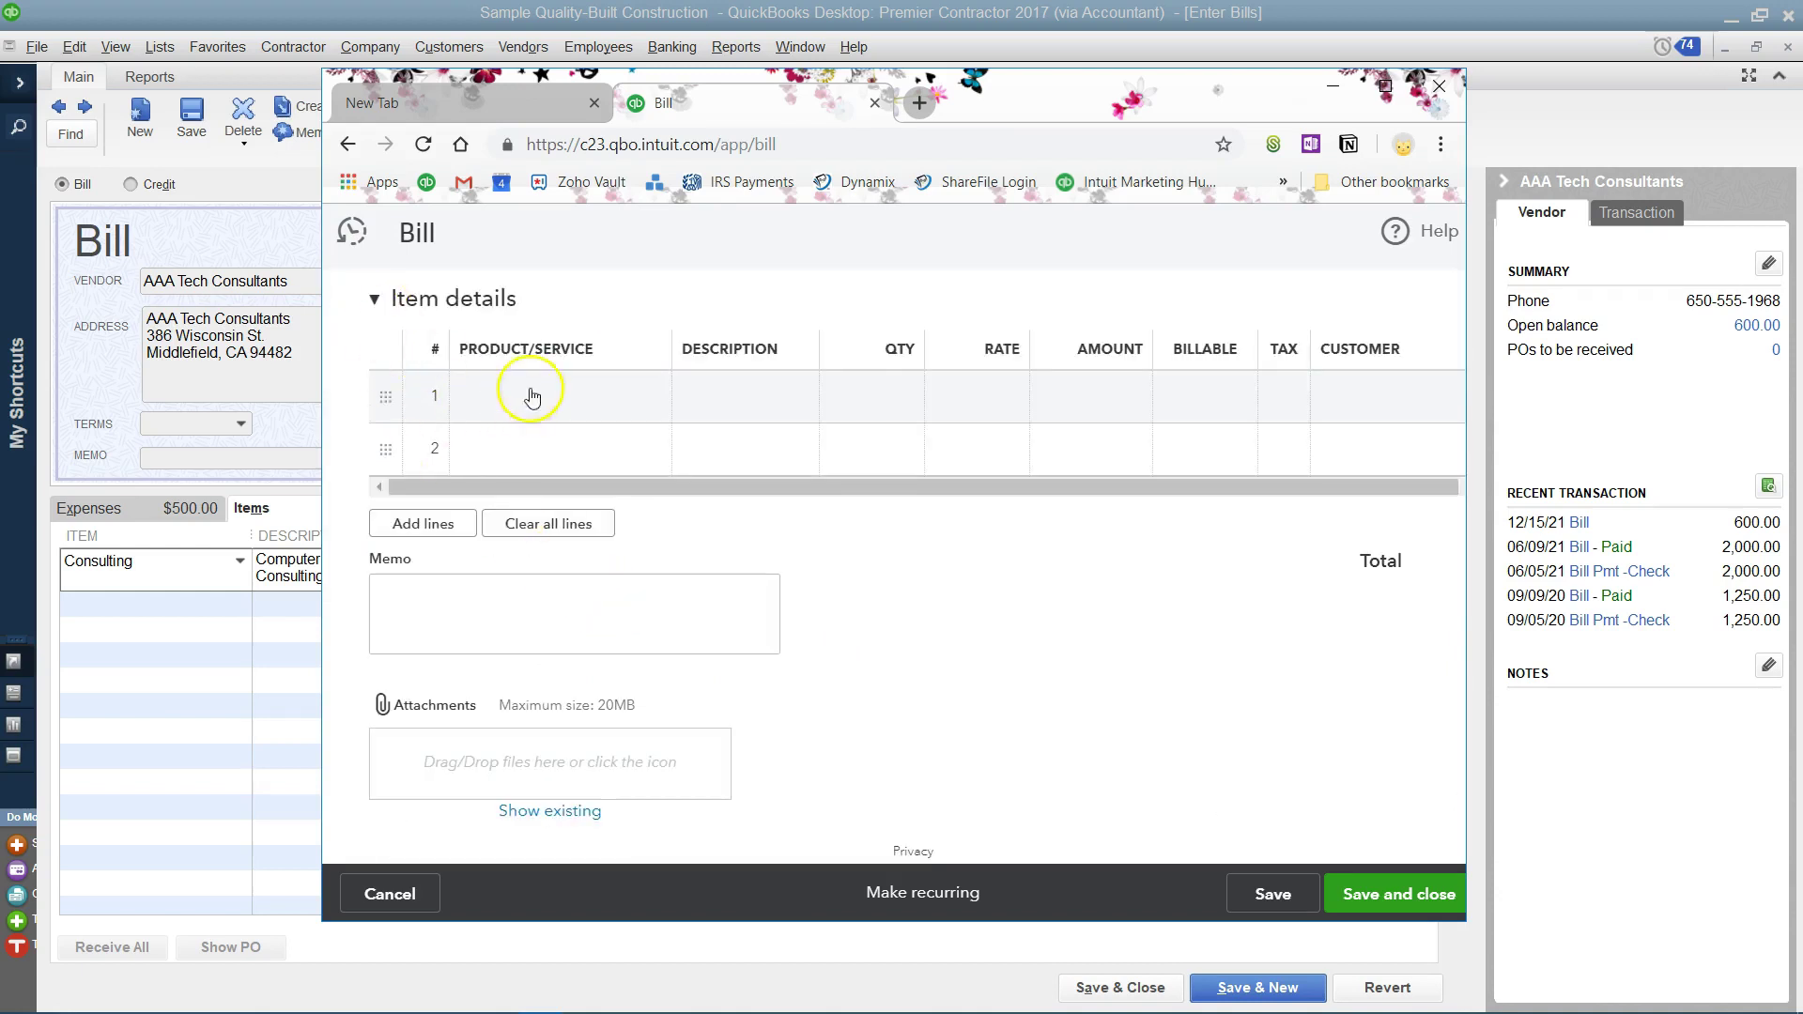
left_click(374, 299)
scroll(915, 509, "up", 5)
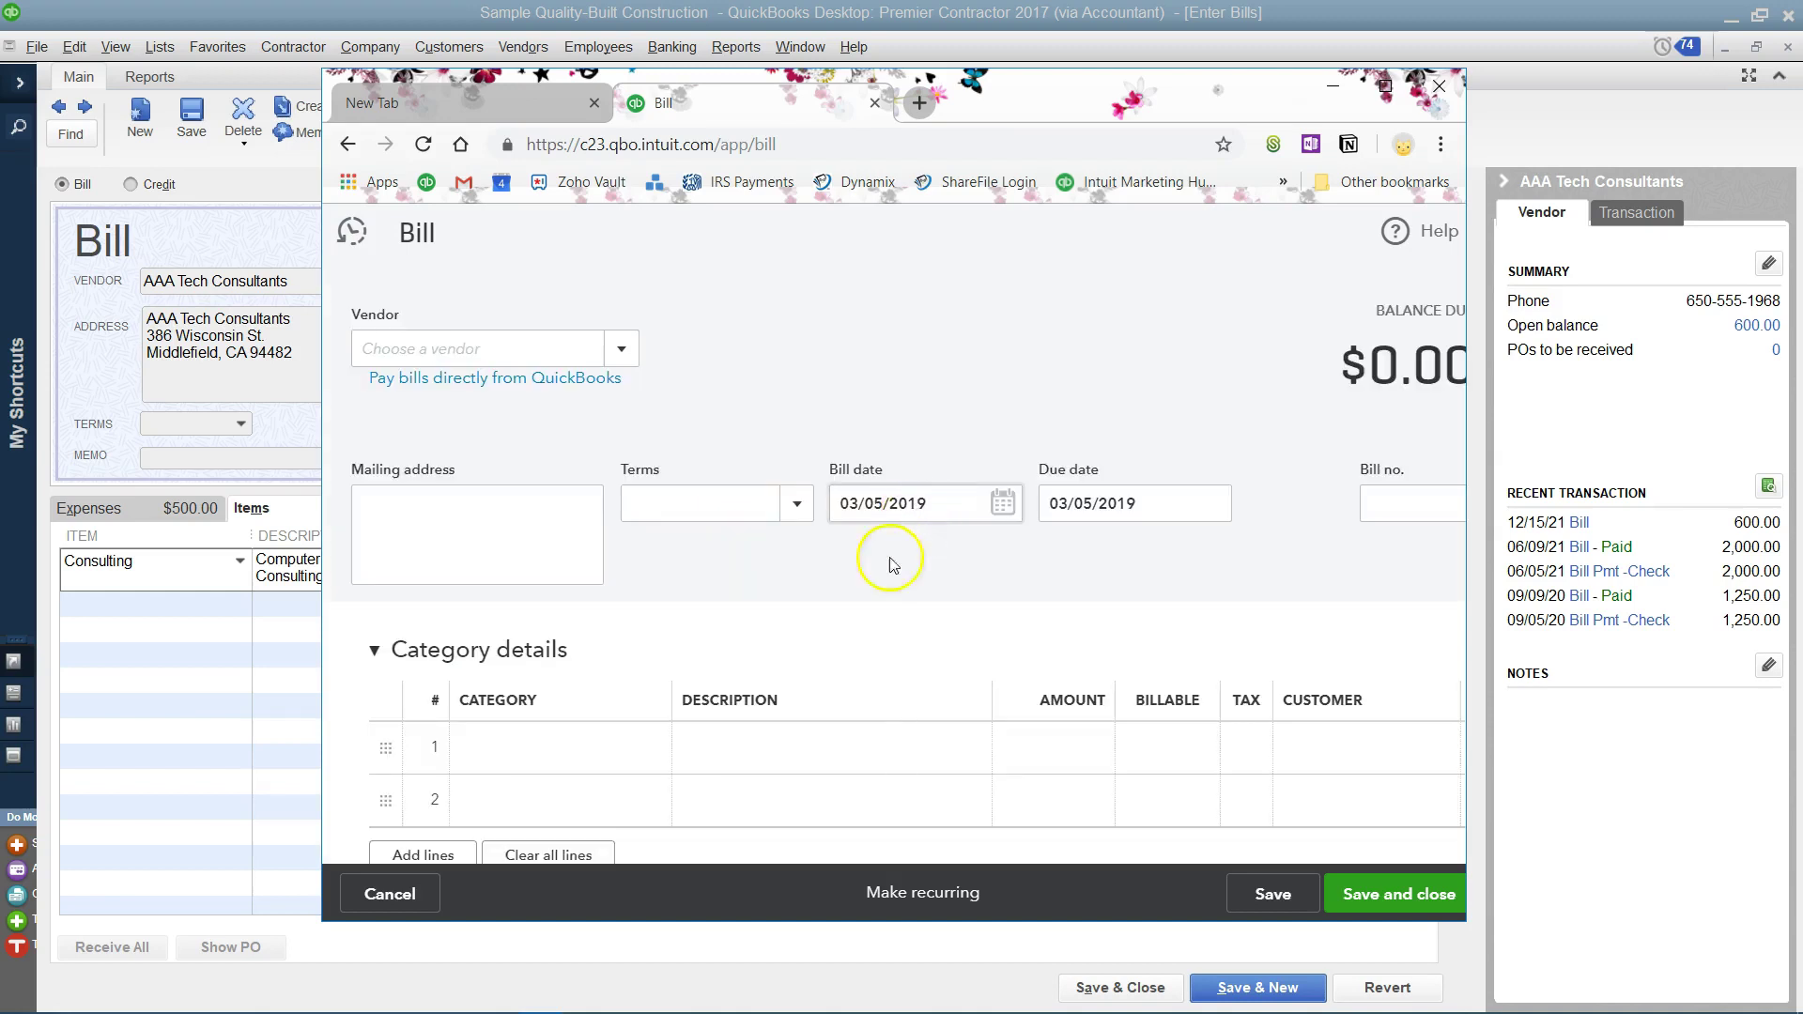
scroll(787, 616, "down", 5)
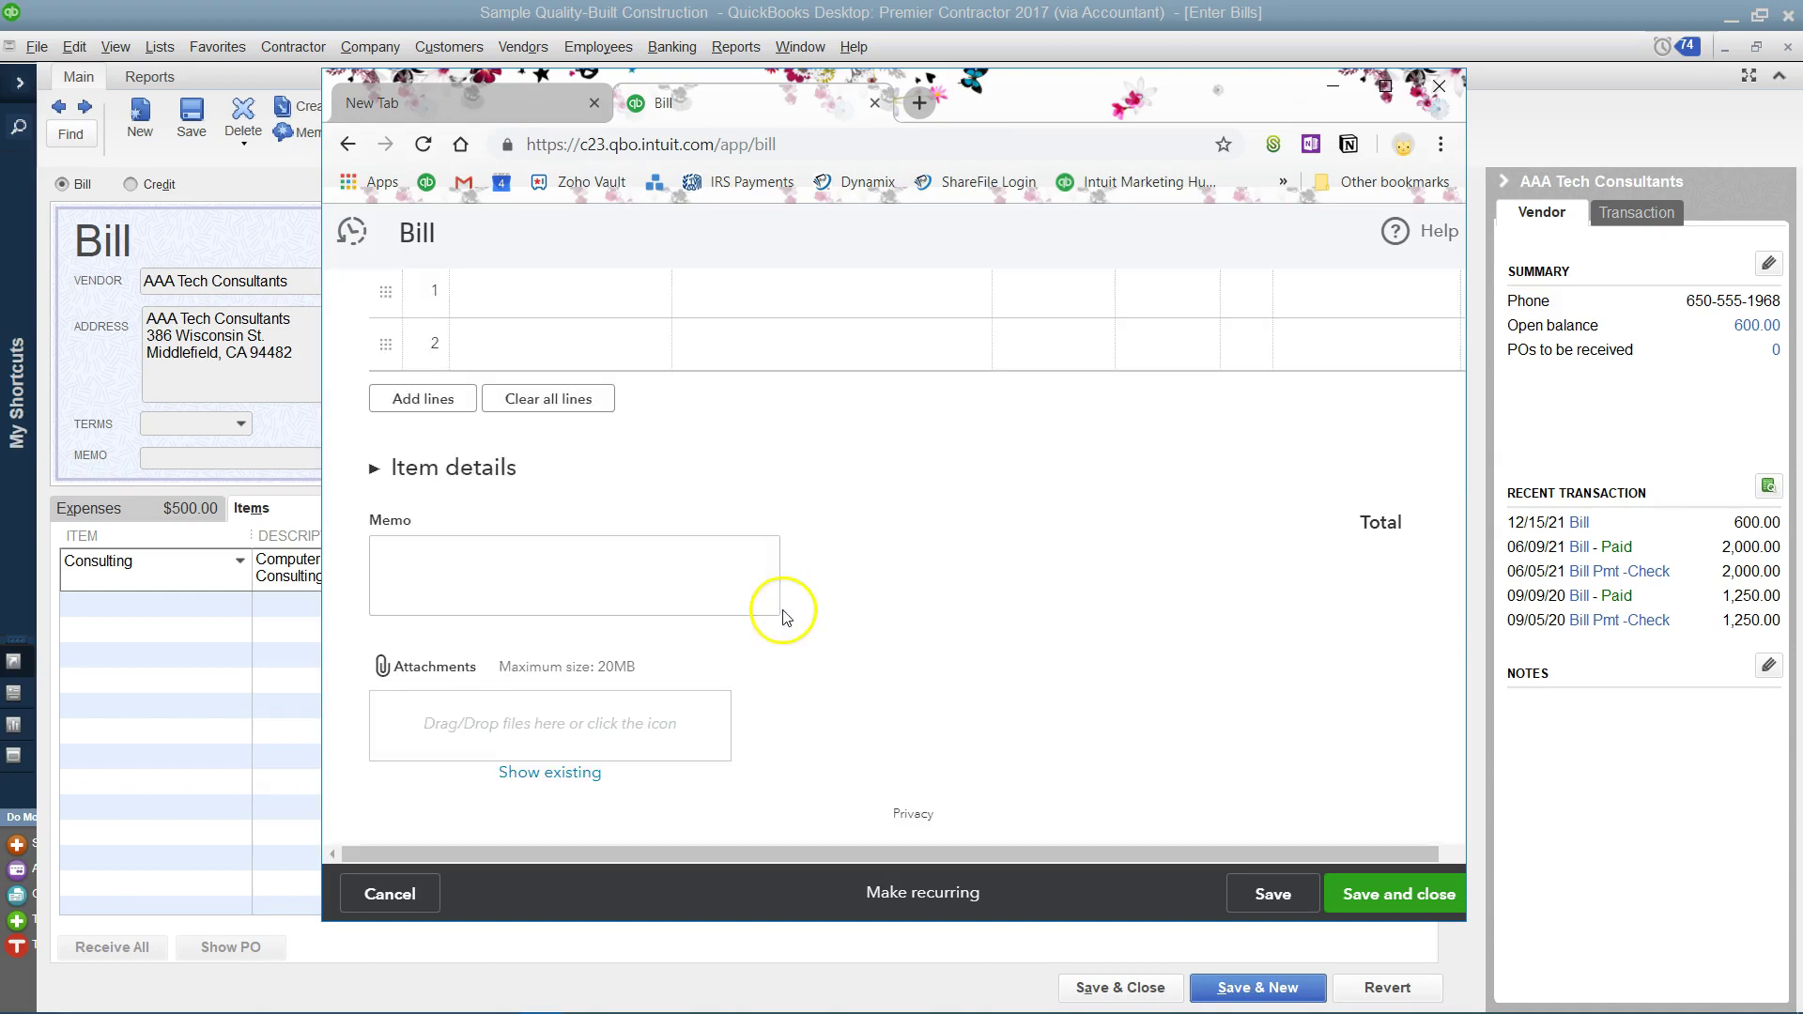
left_click(377, 470)
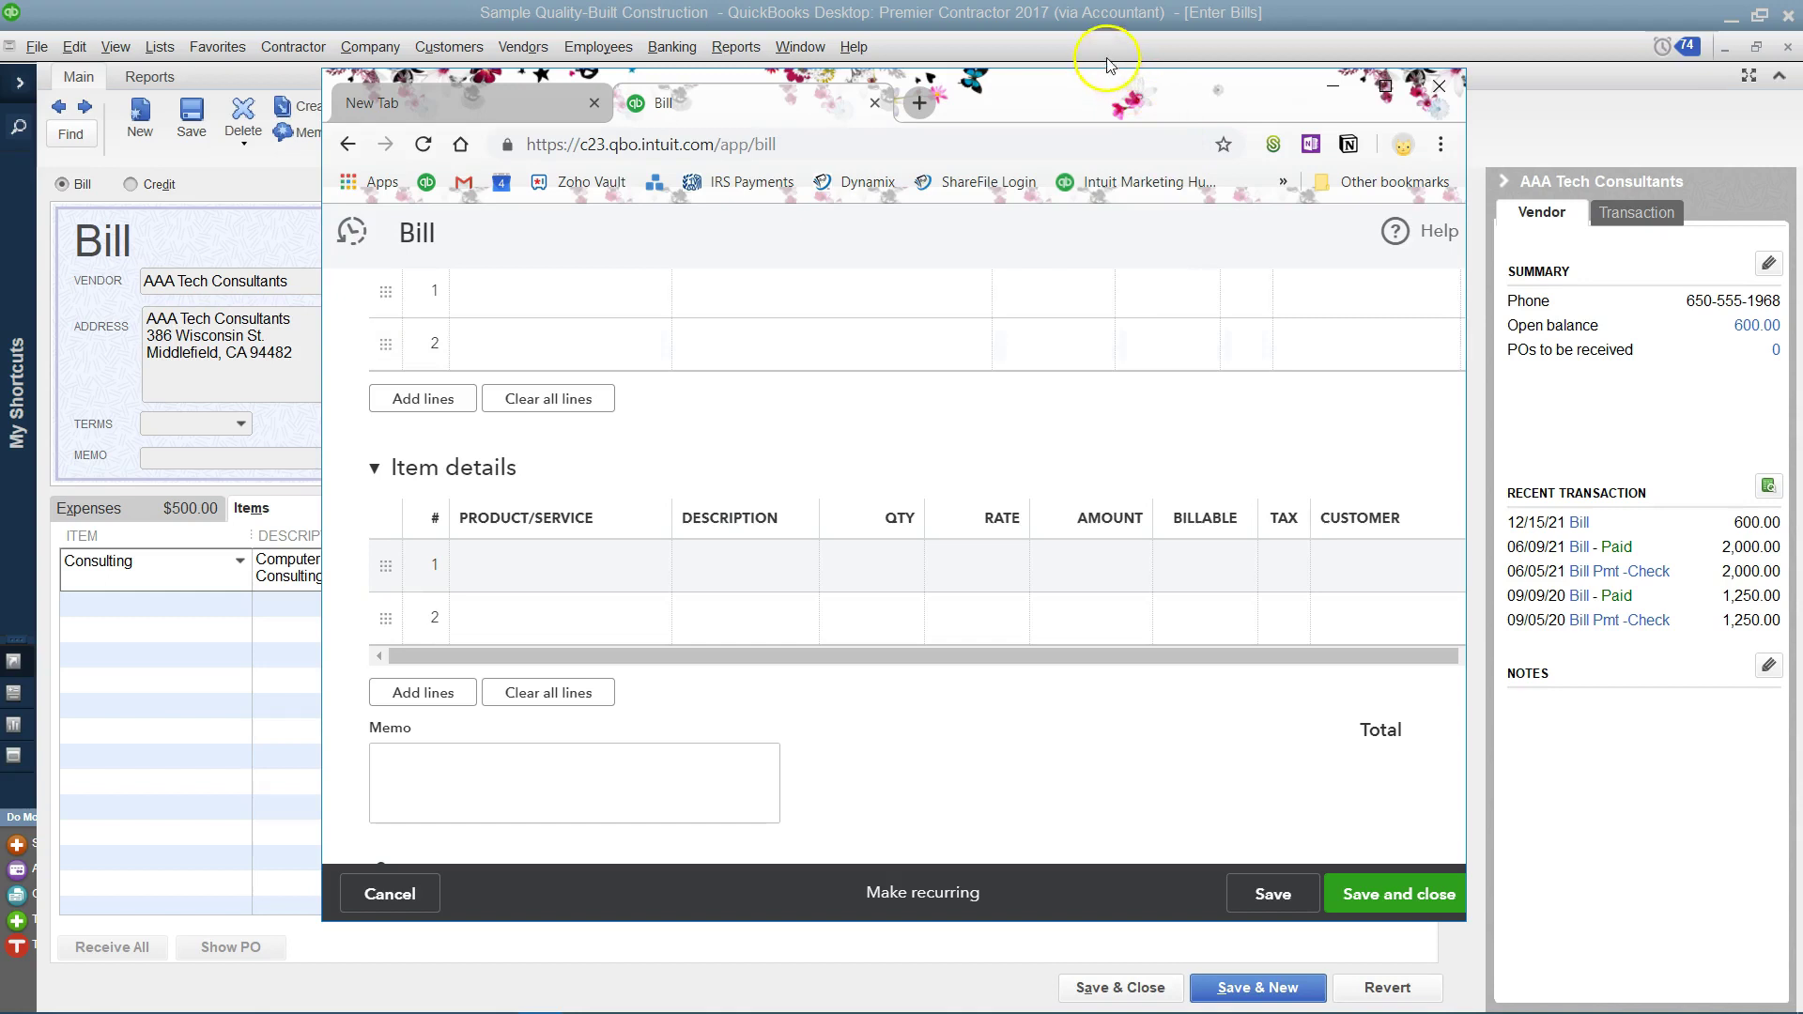
Switch back to the QuickBooks Desktop bill and show its expense lines
key("alt+Tab")
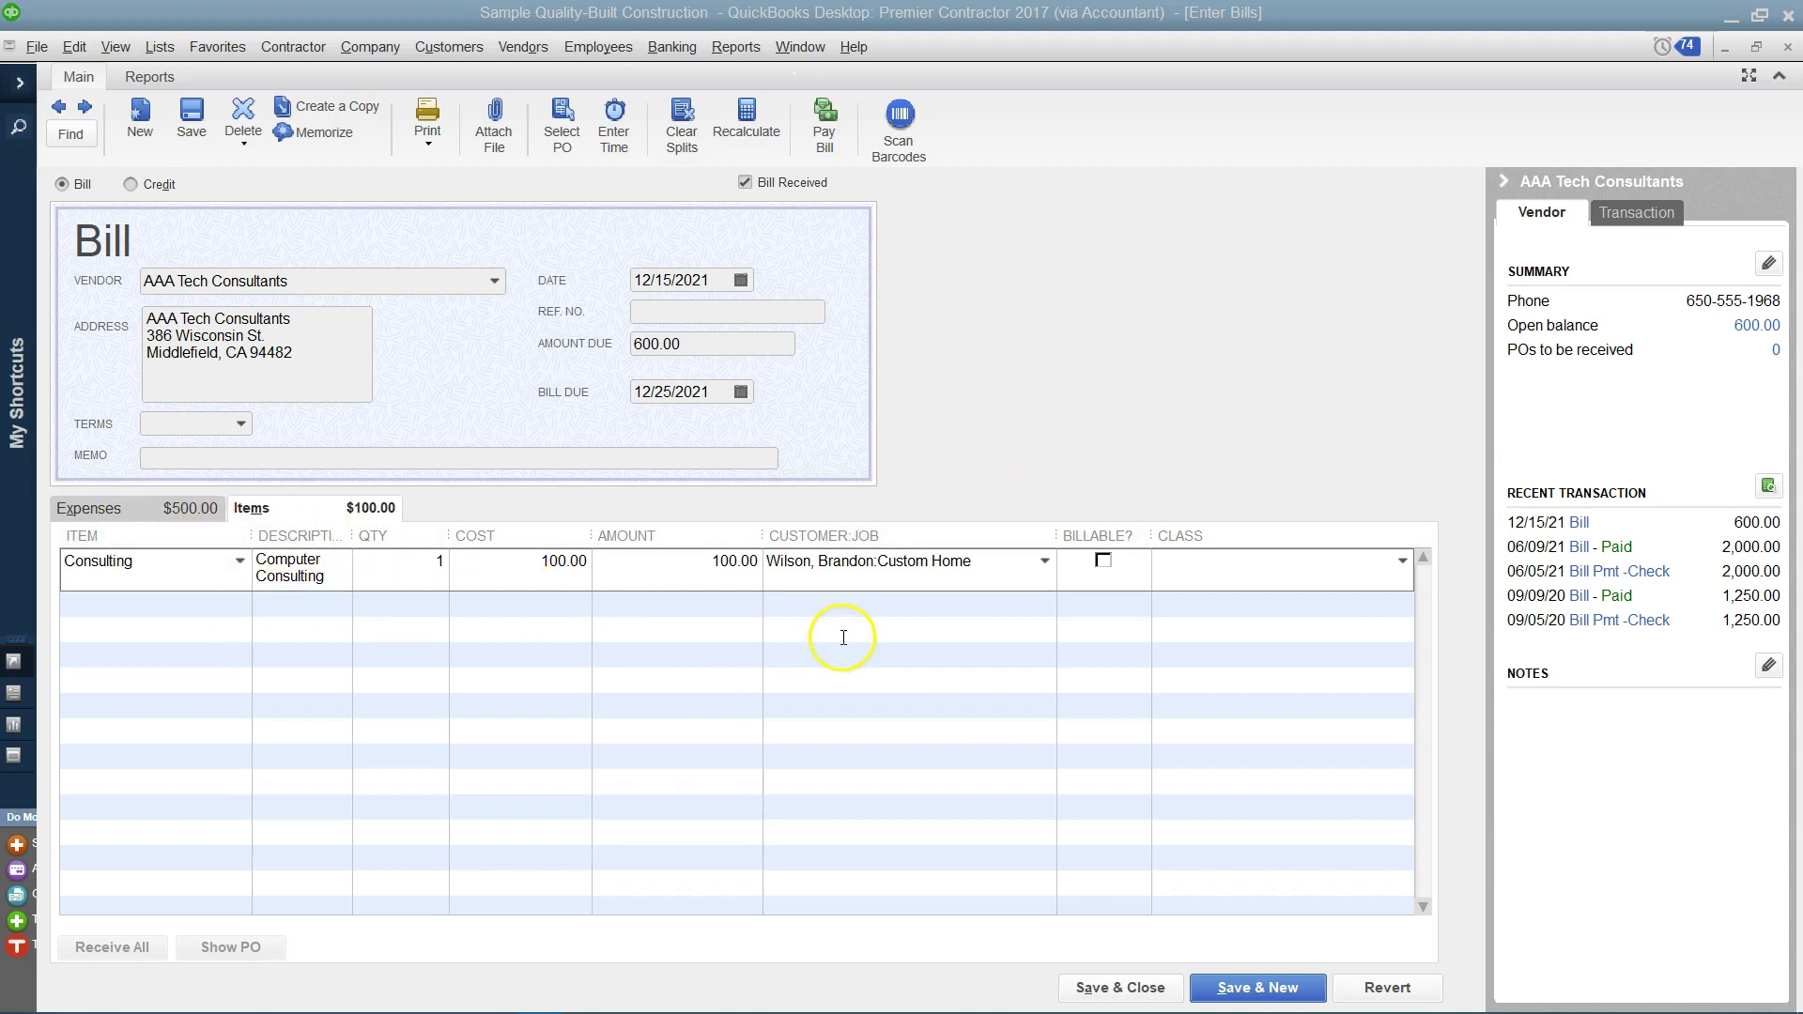
left_click(98, 511)
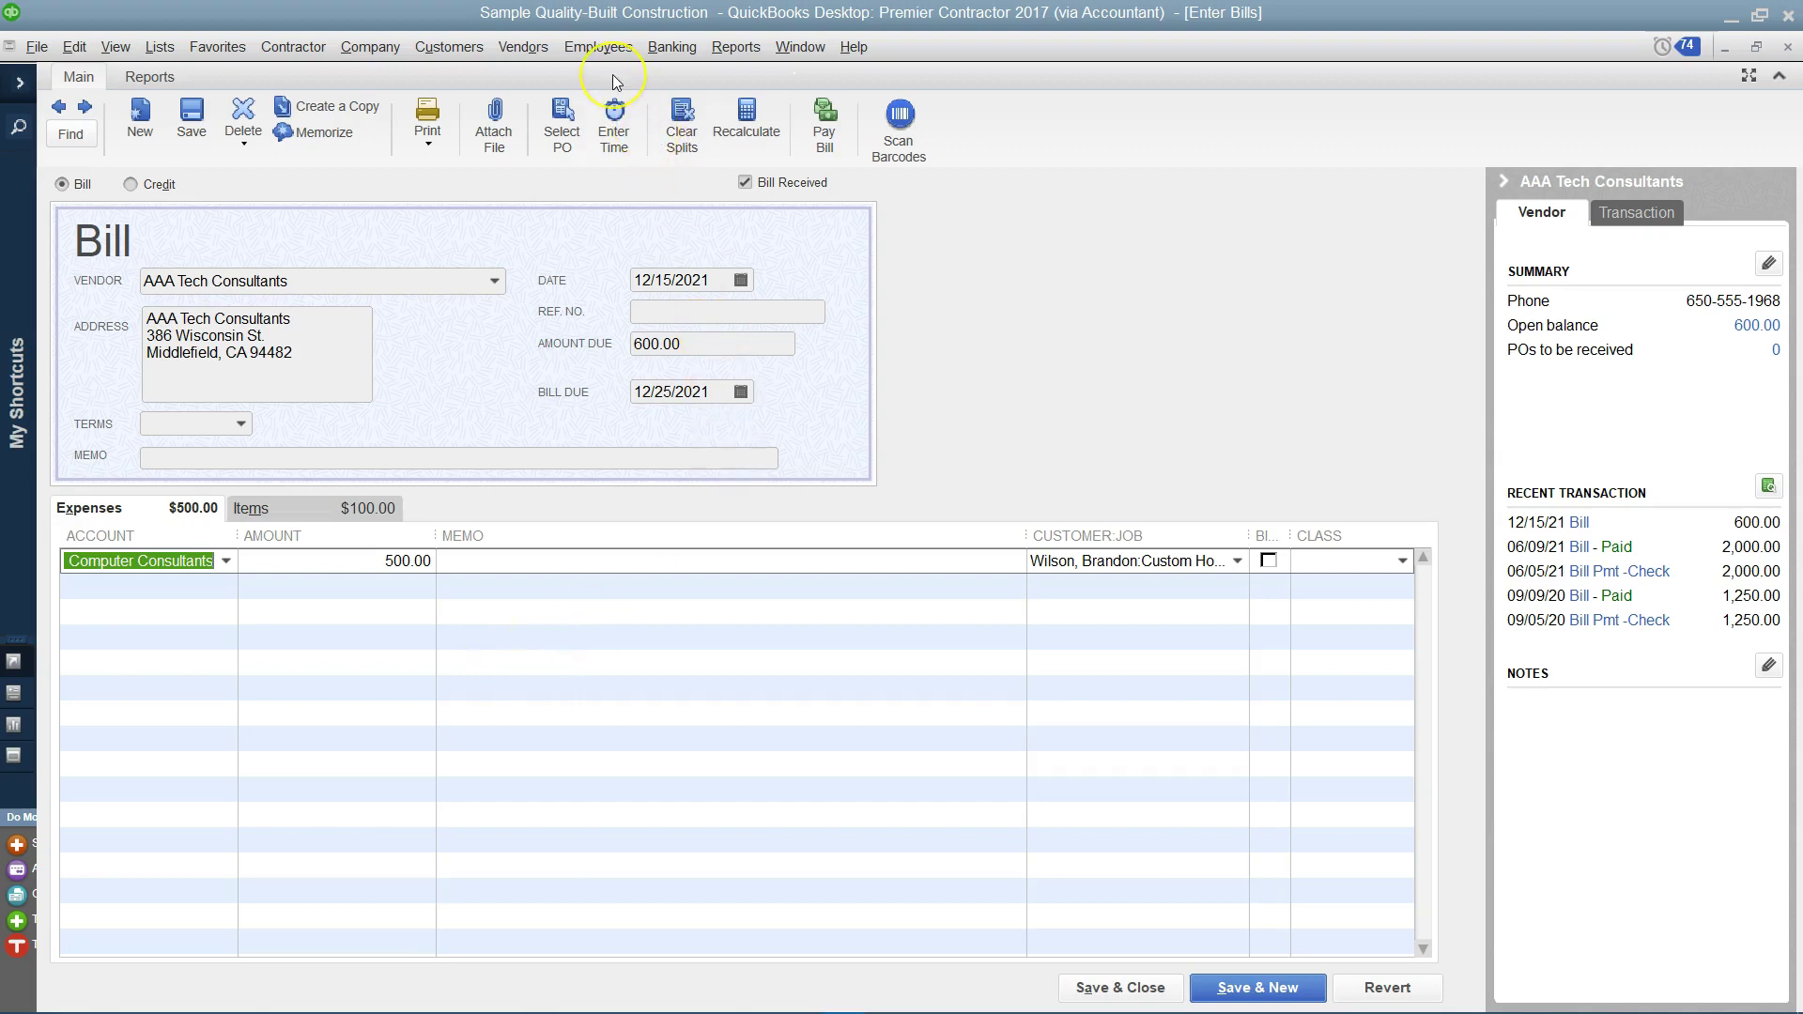
left_click(736, 57)
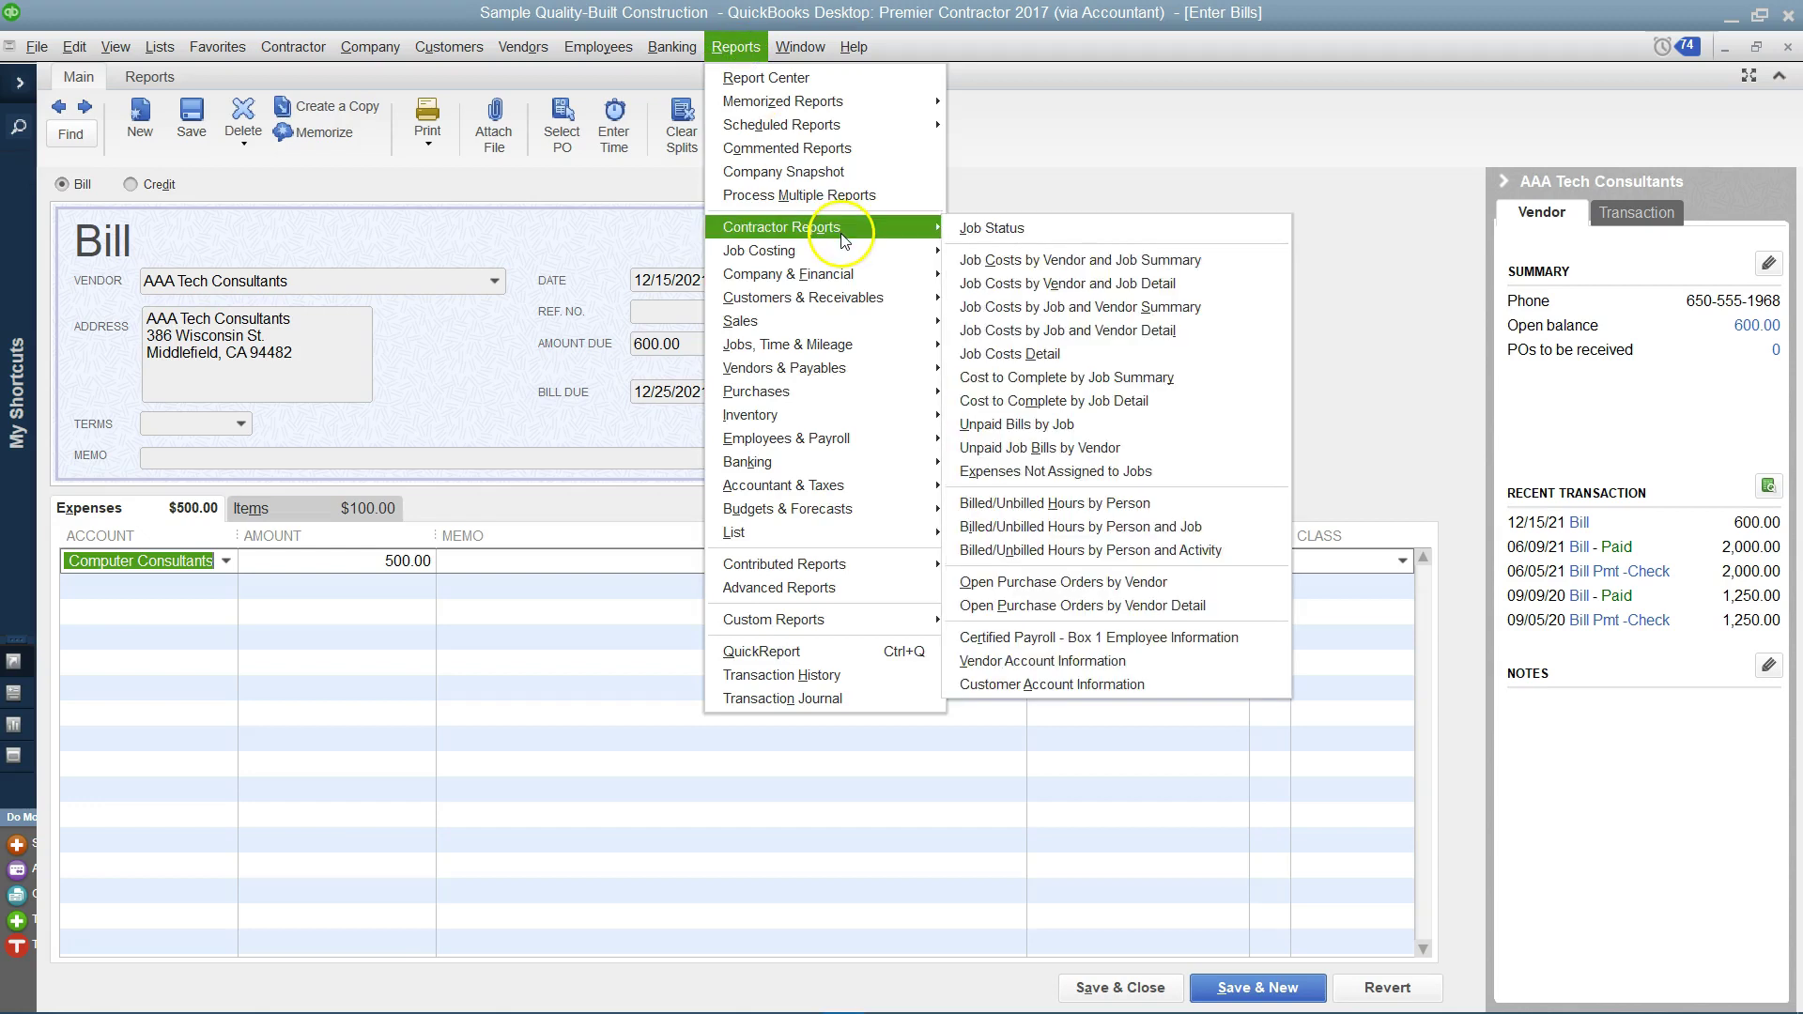
mouse_move(826, 101)
mouse_move(1031, 161)
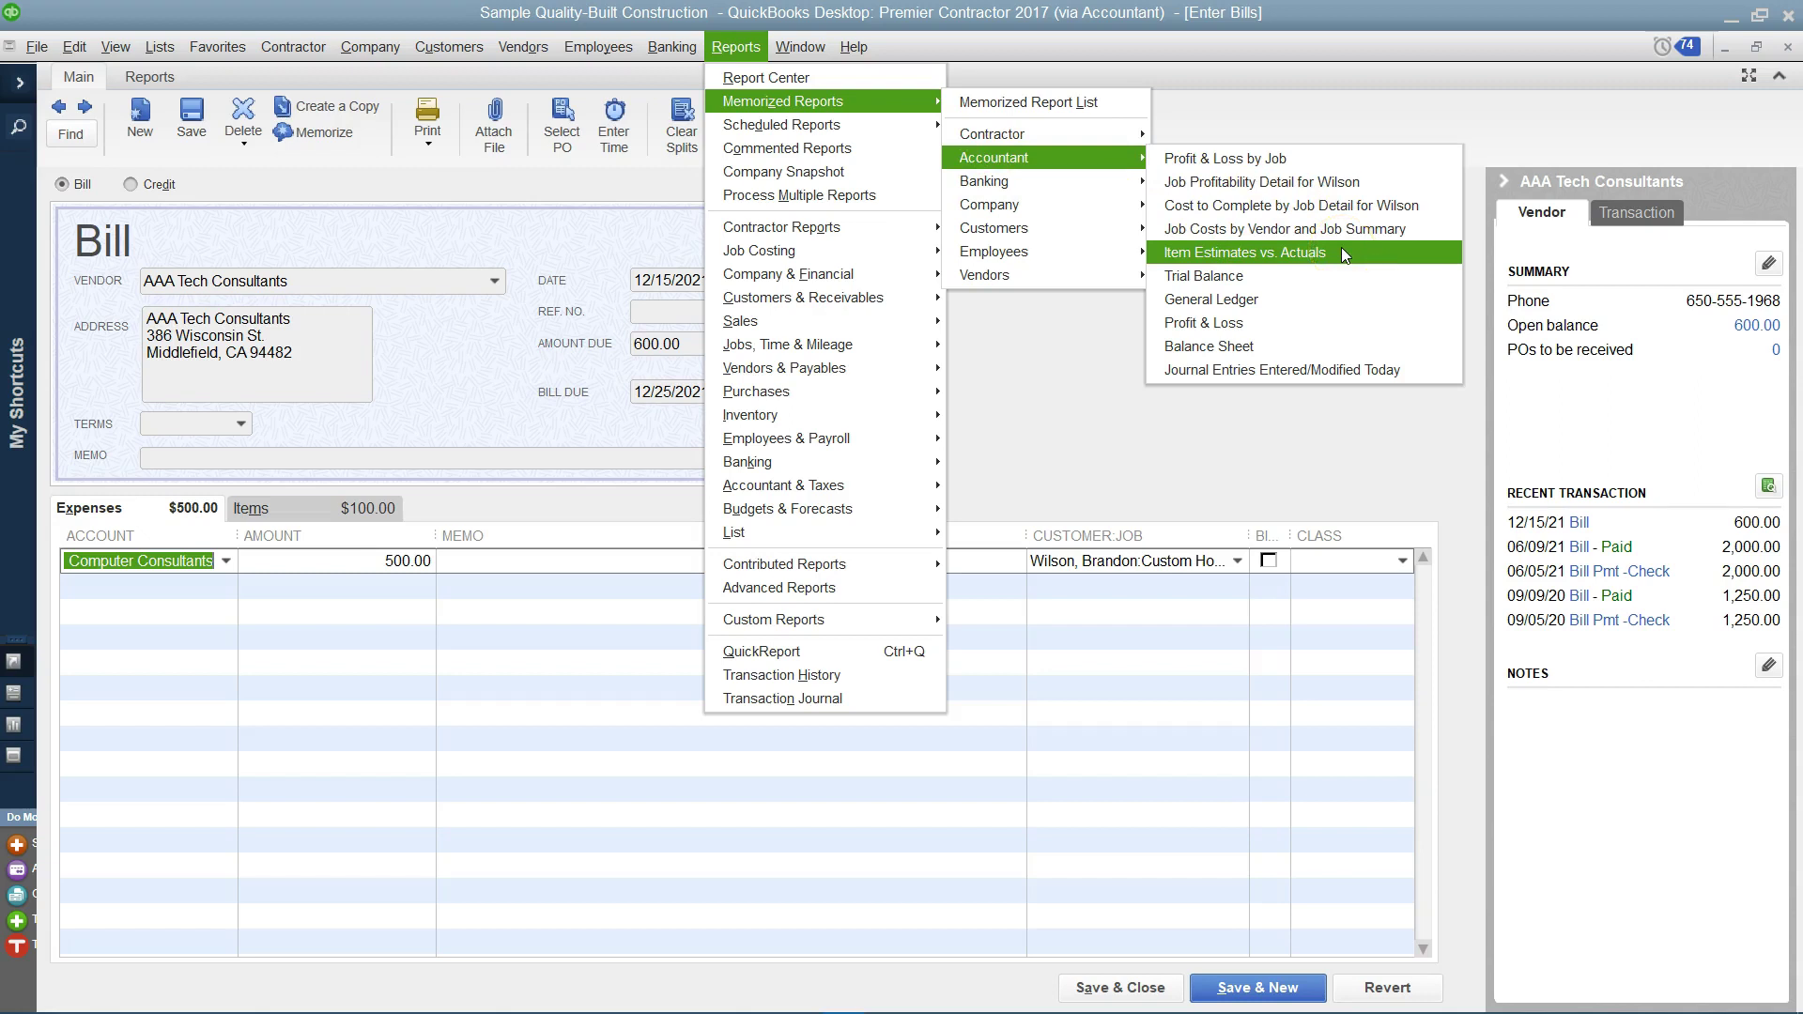
left_click(552, 503)
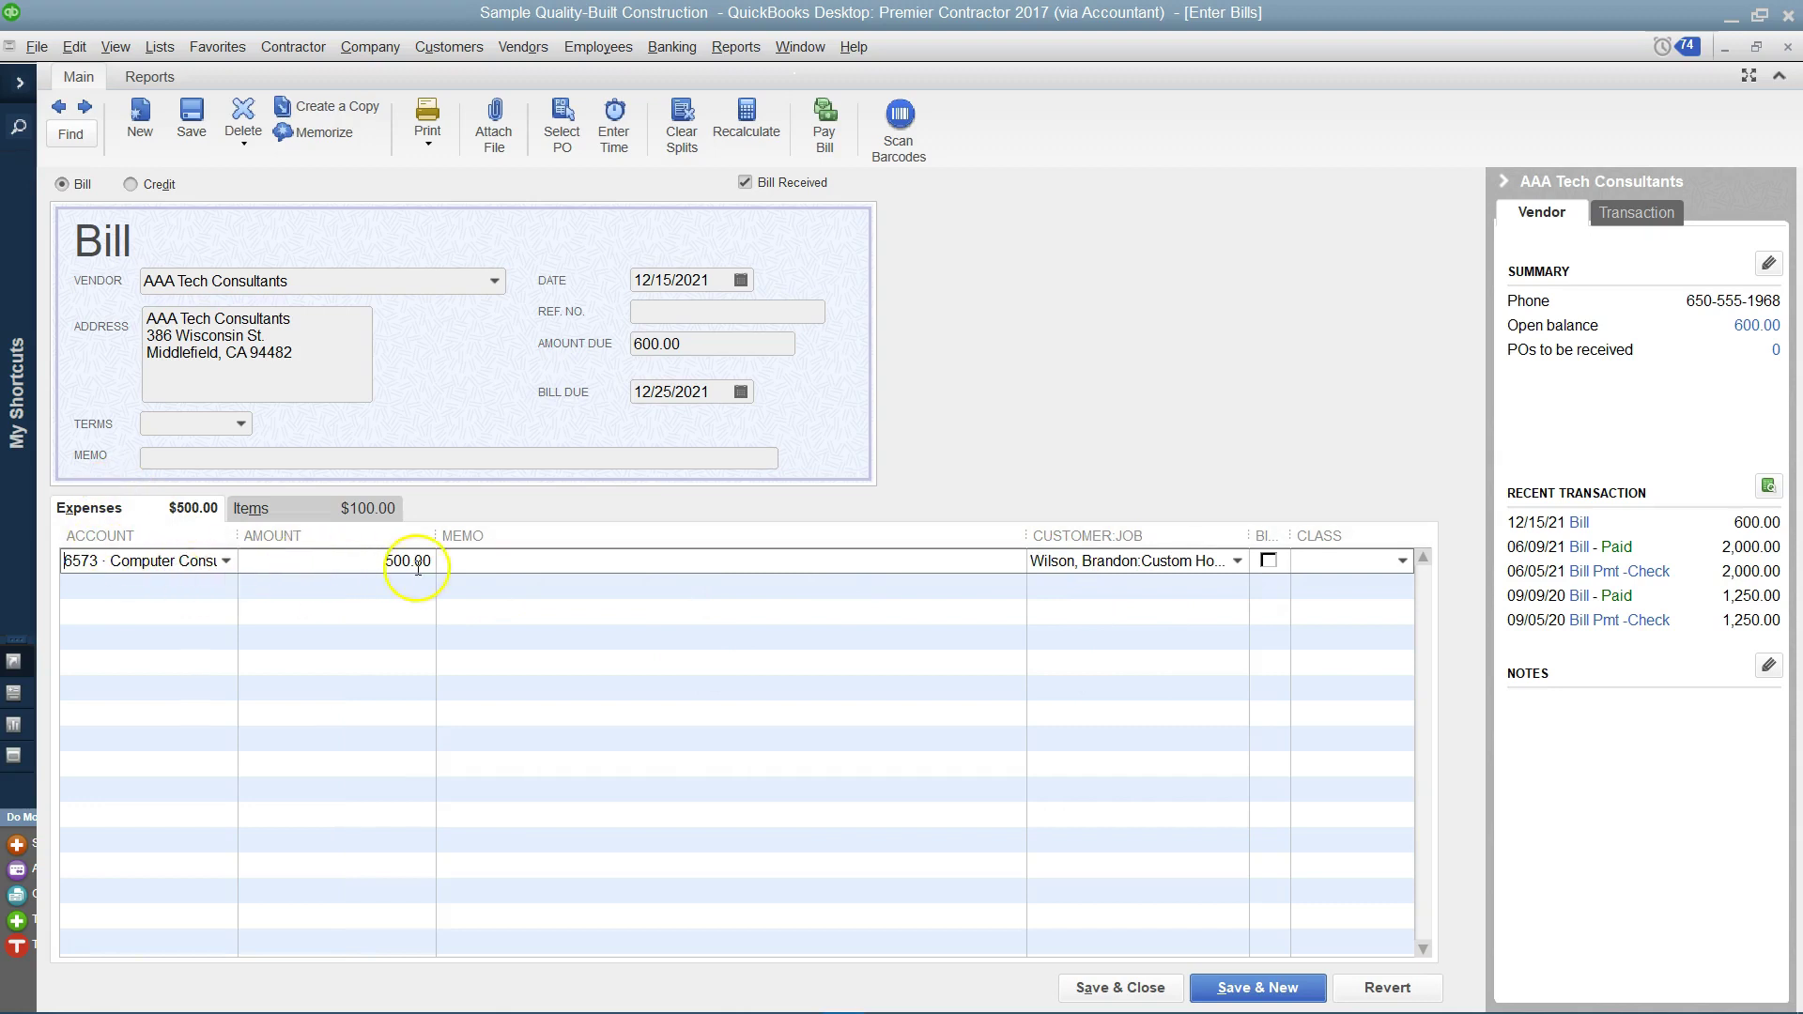
Show the bill's item lines and open the memorized Accountant report Item Estimates vs. Actuals
left_click(298, 511)
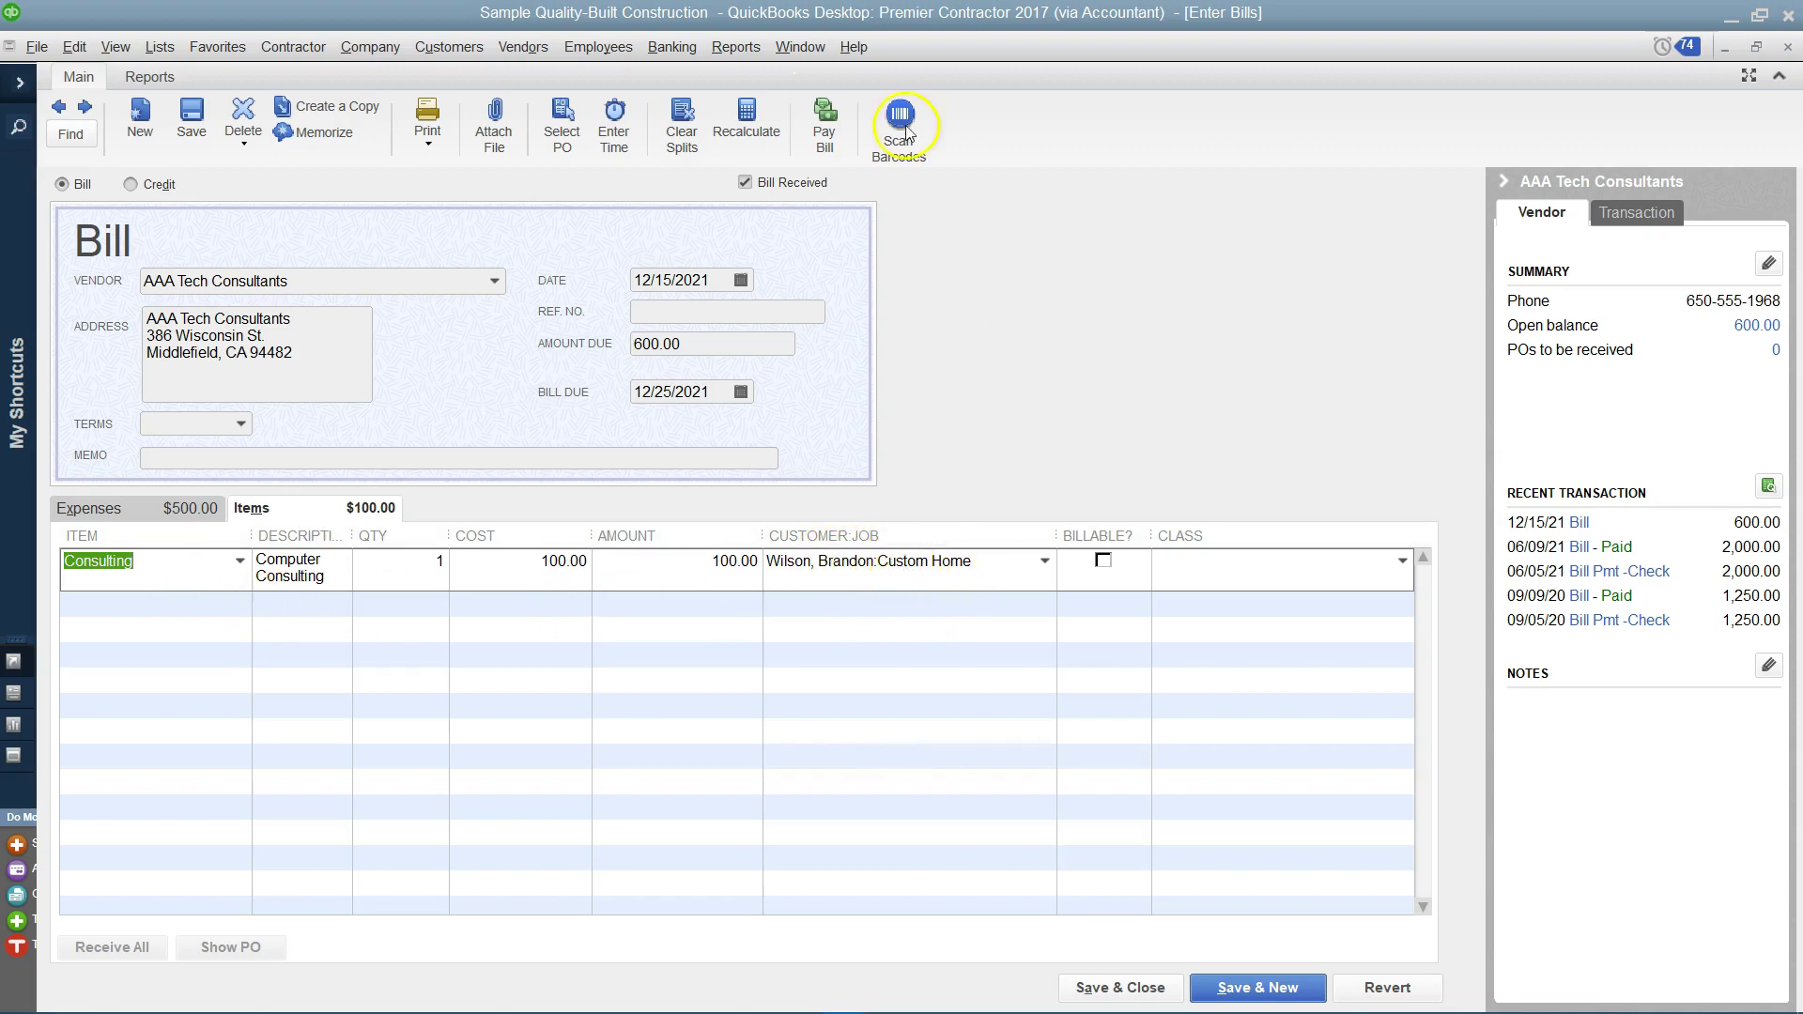
left_click(756, 48)
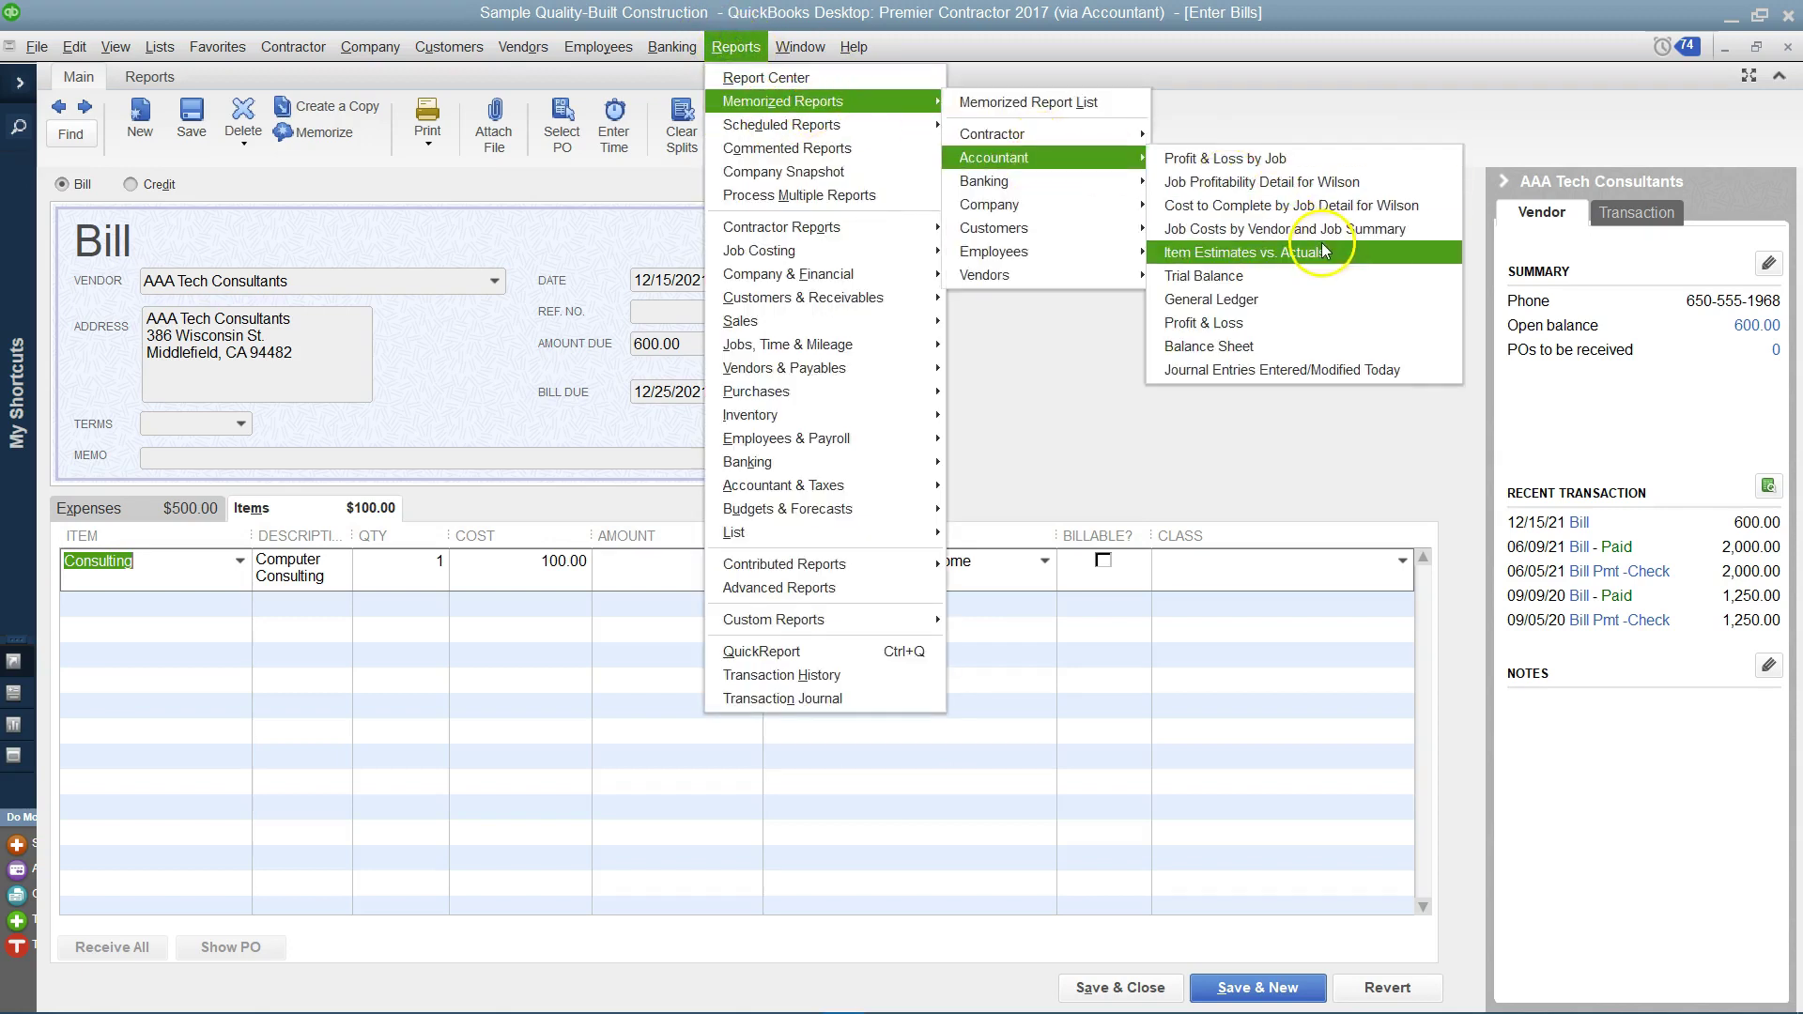
left_click(1320, 254)
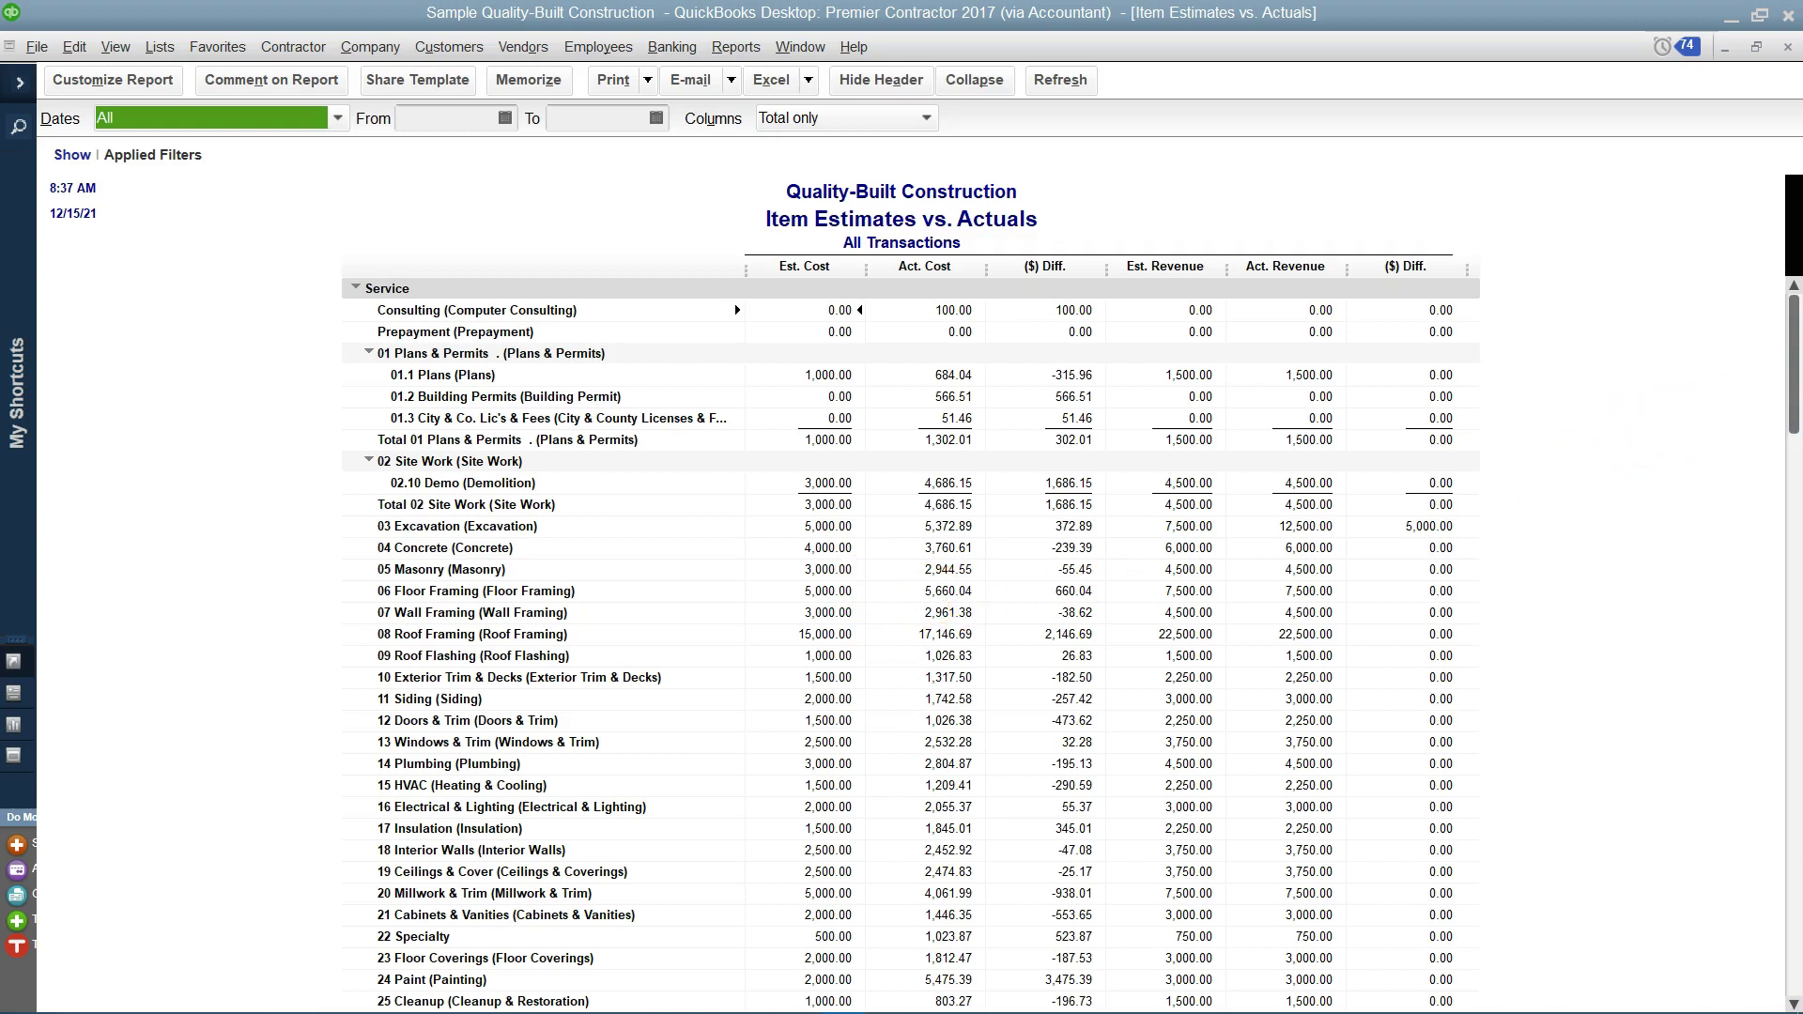
Review the report's service items down to the totals, and check the transaction detail behind the Consulting item's actual cost
left_click_drag(1792, 364, 1793, 369)
scroll(1771, 353, "down", 3)
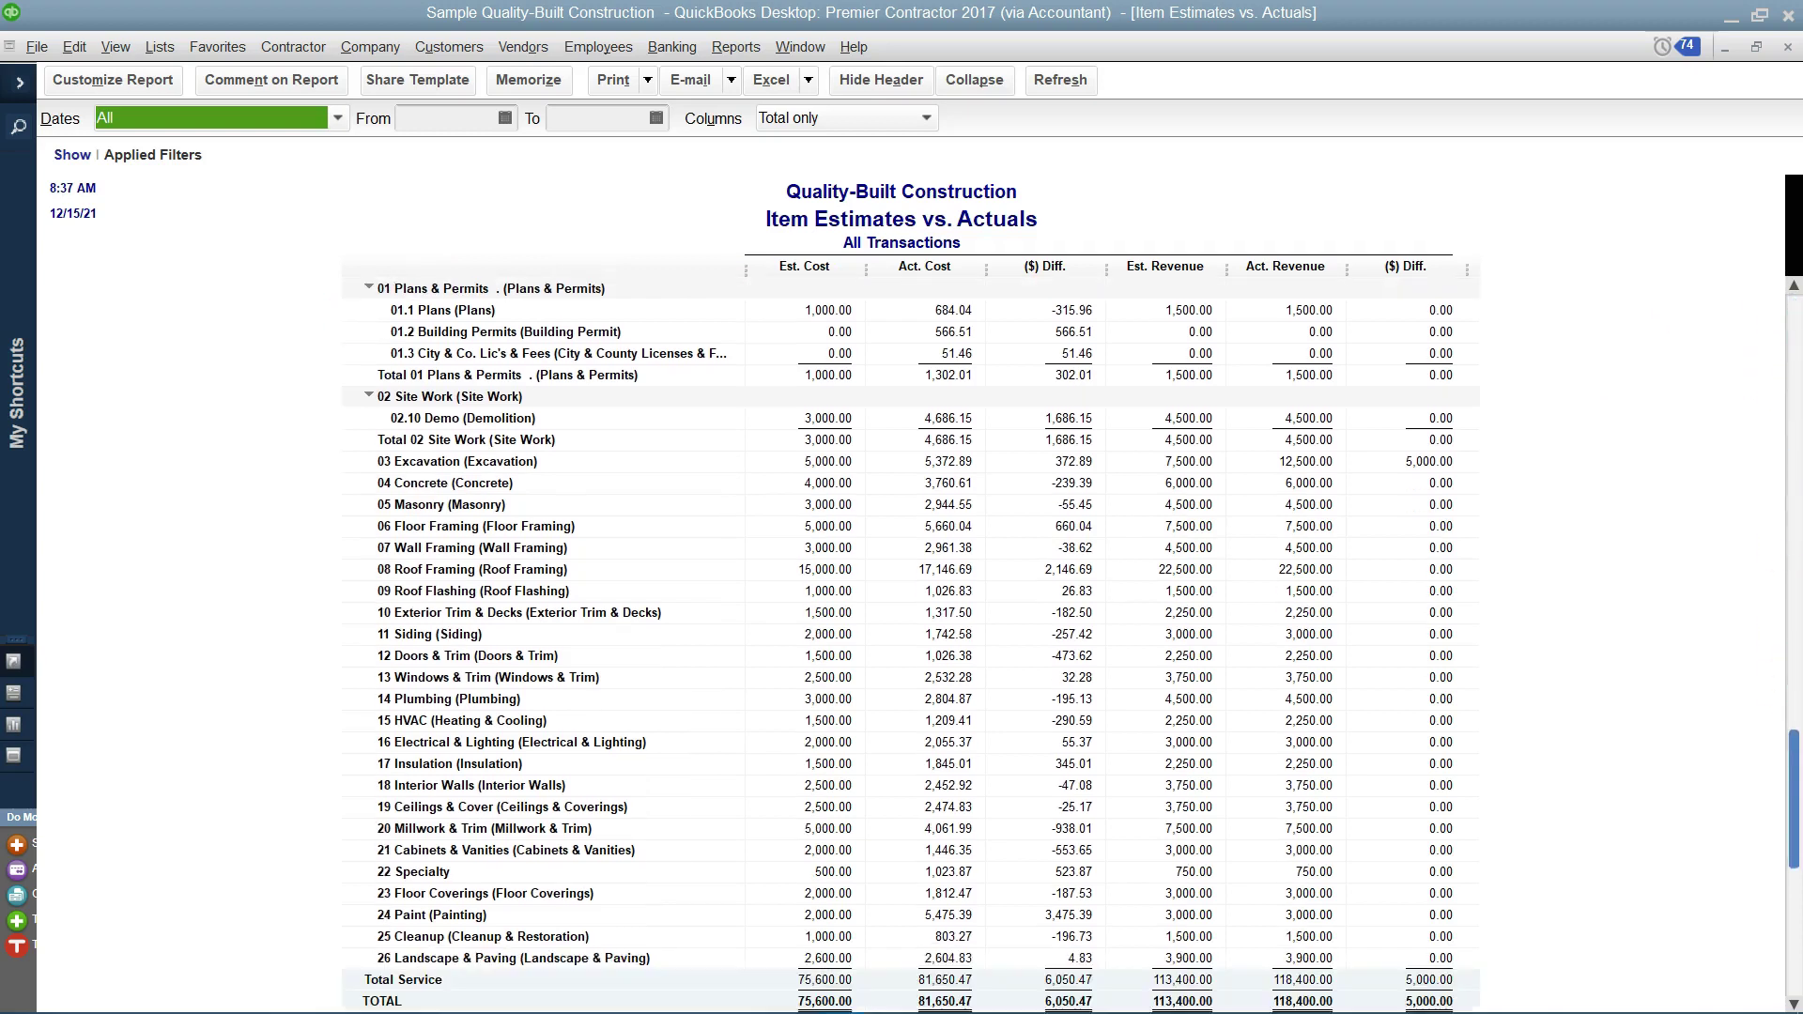
scroll(910, 639, "up", 3)
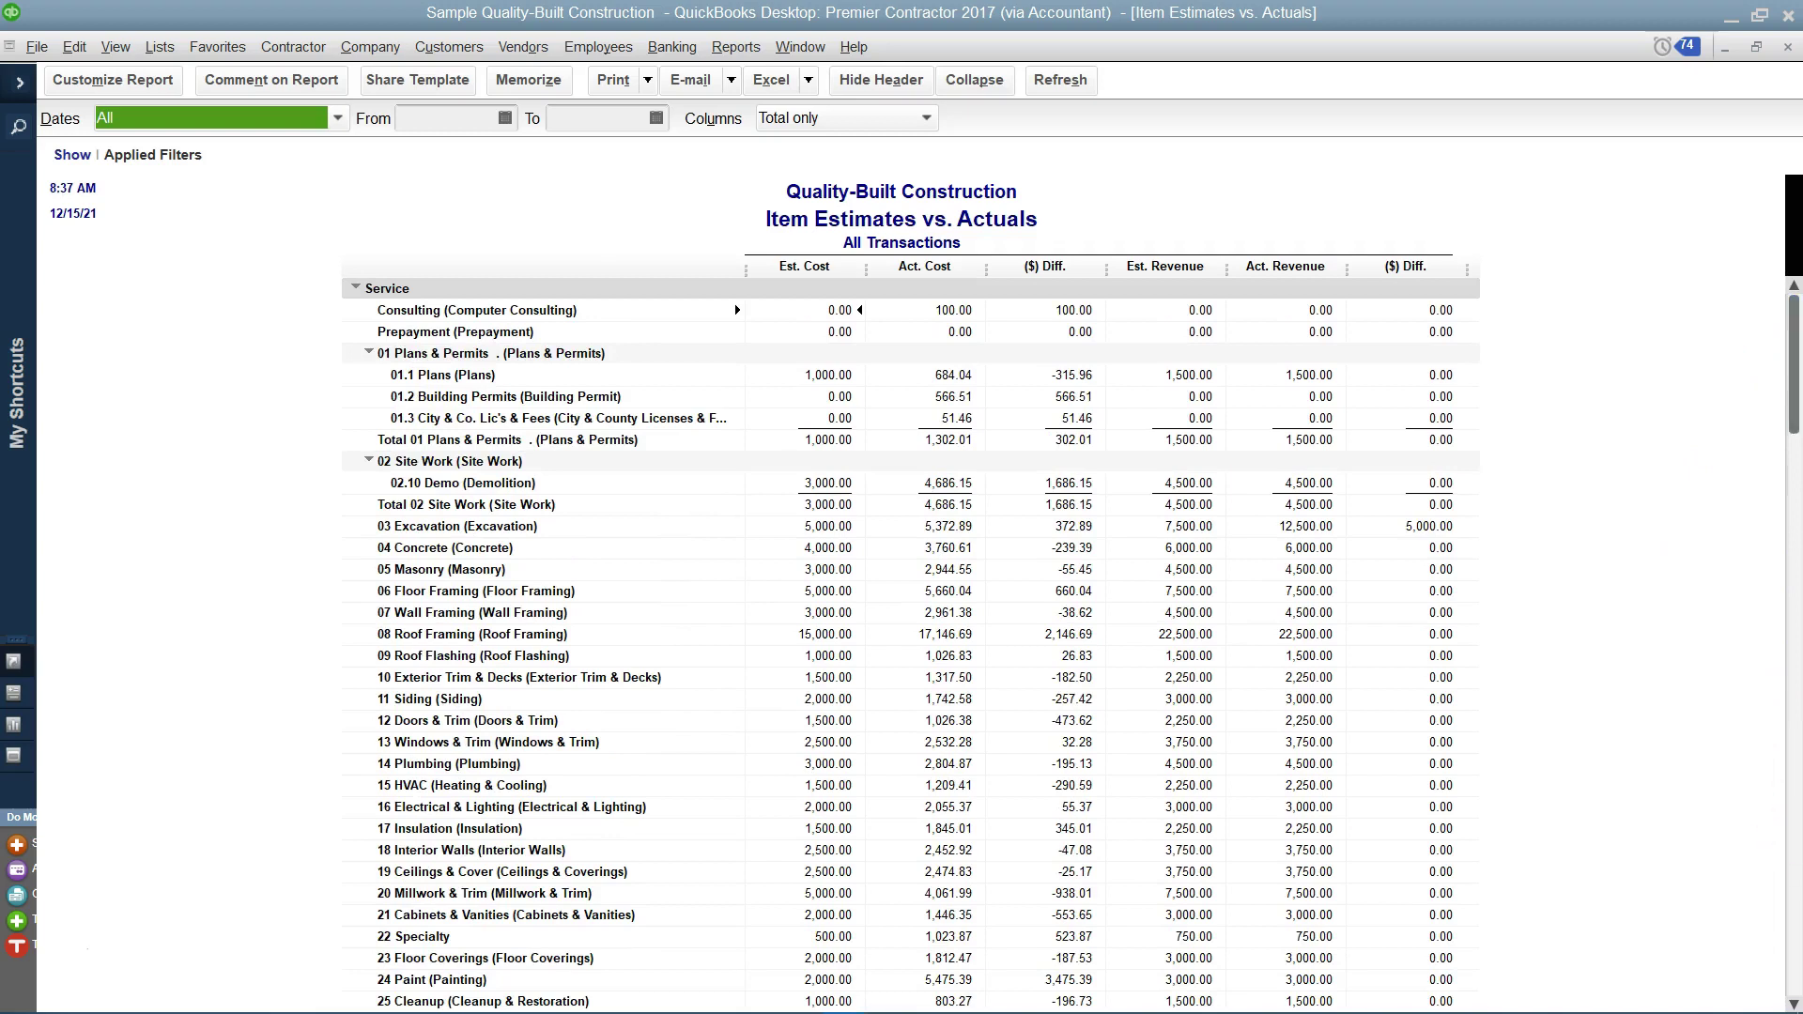
left_click(1522, 524)
scroll(1587, 577, "down", 3)
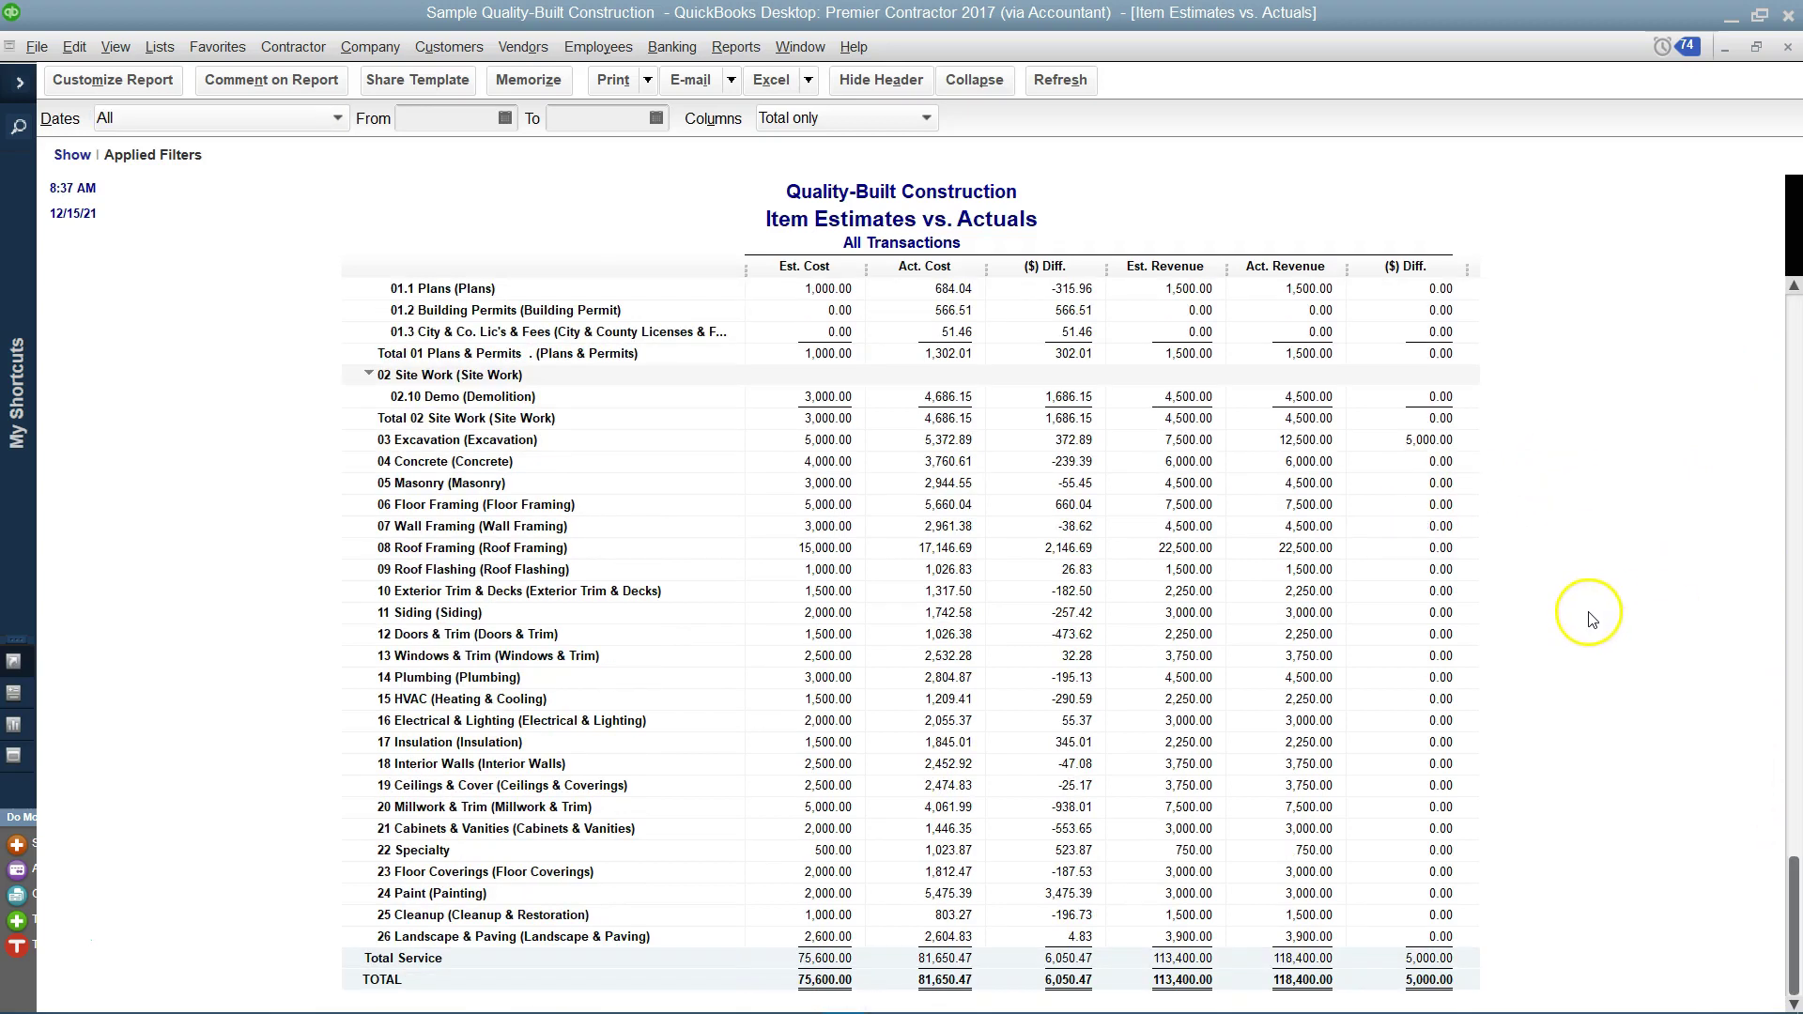
scroll(1315, 782, "up", 3)
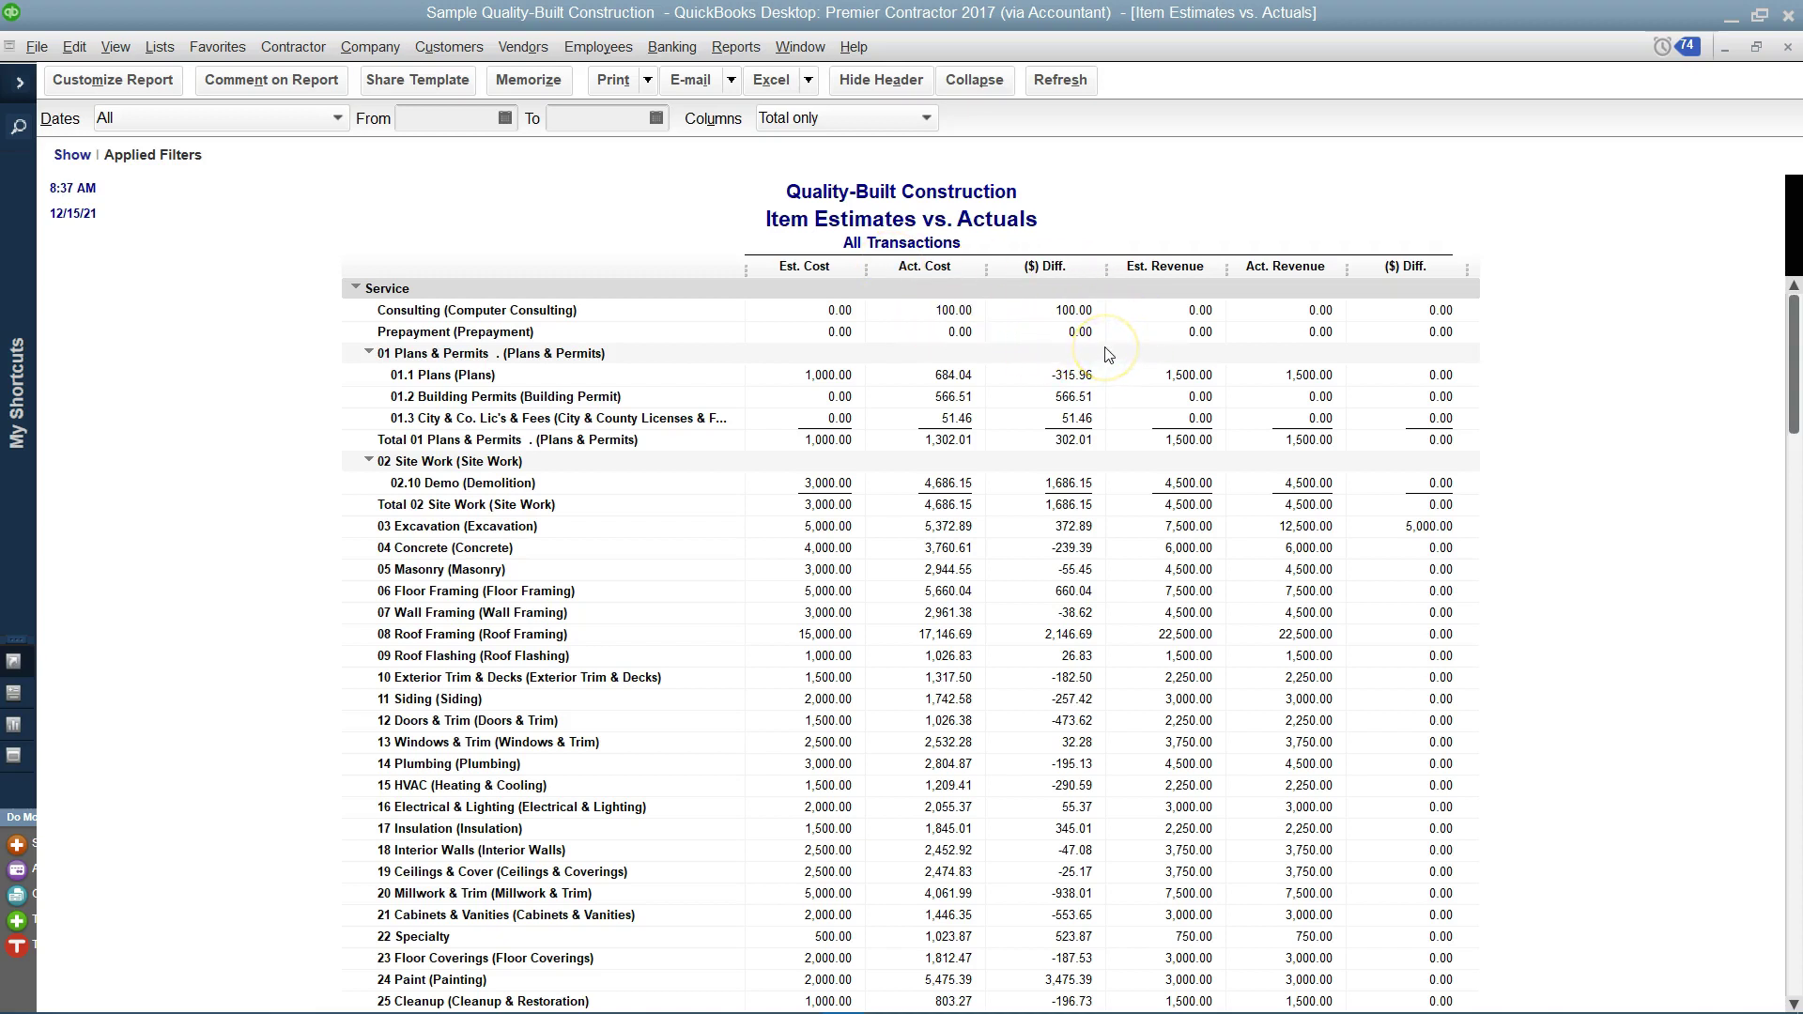
double_click(953, 310)
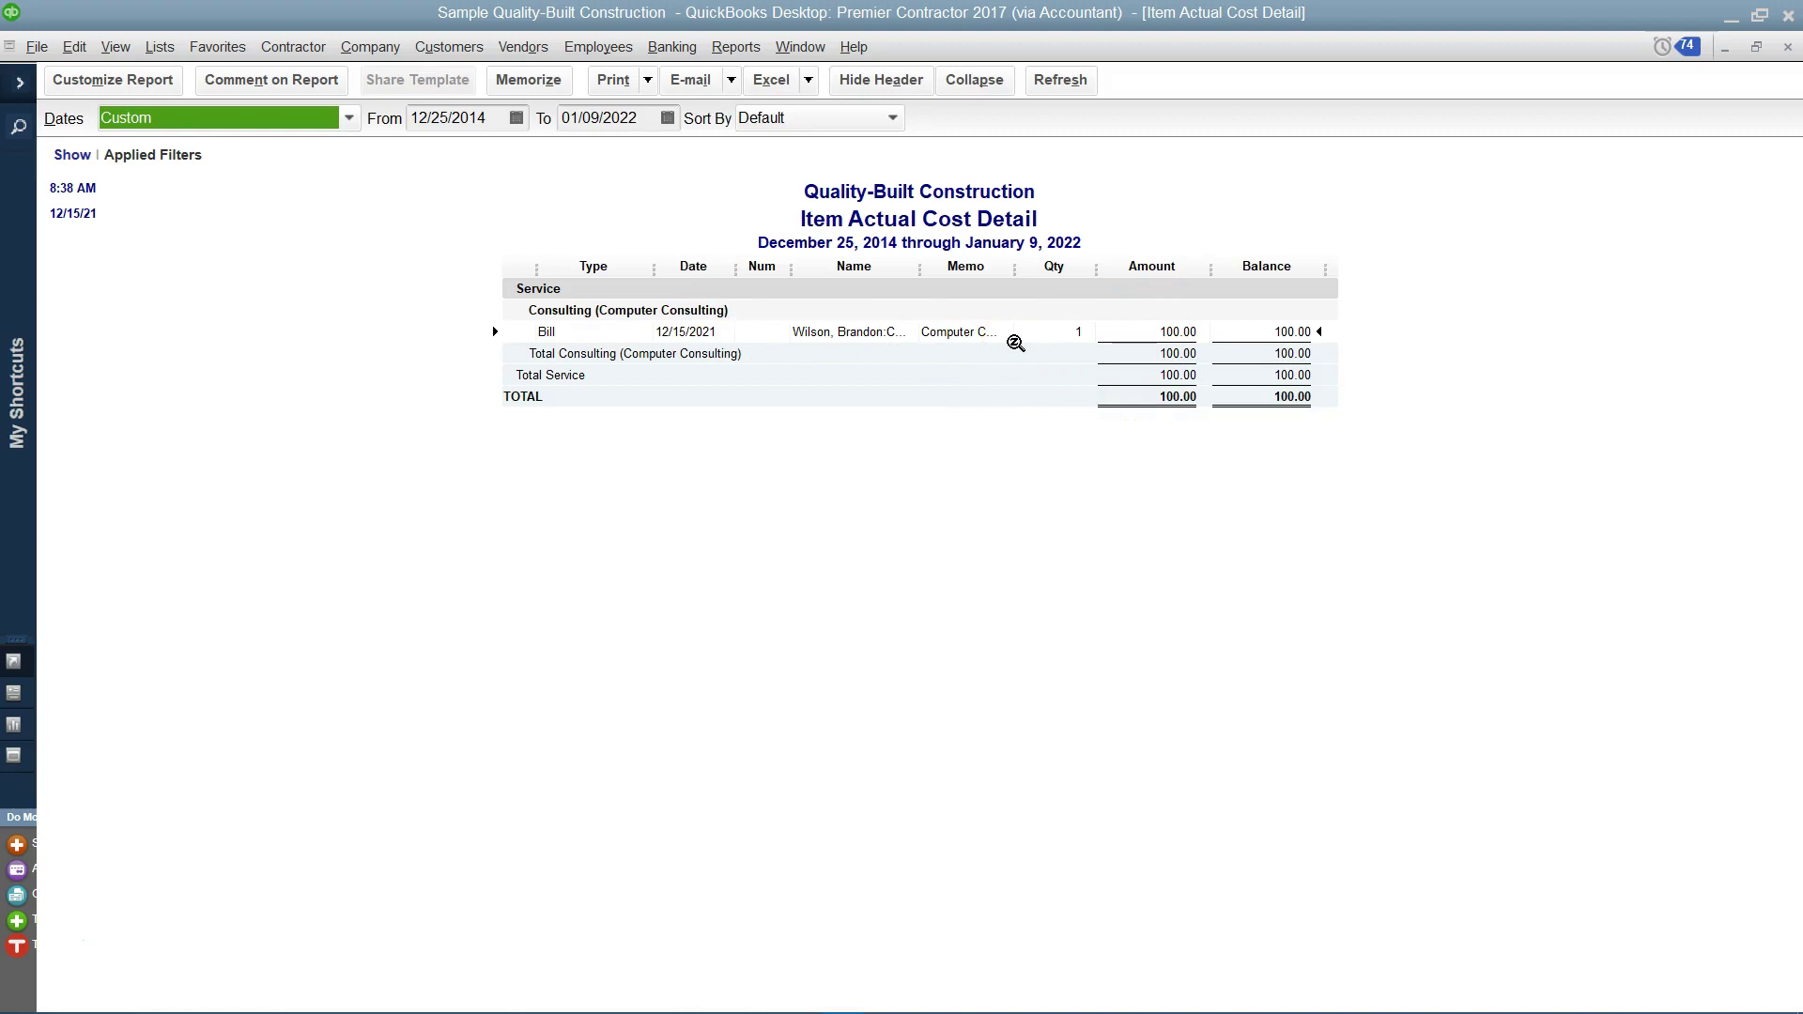
left_click(1787, 47)
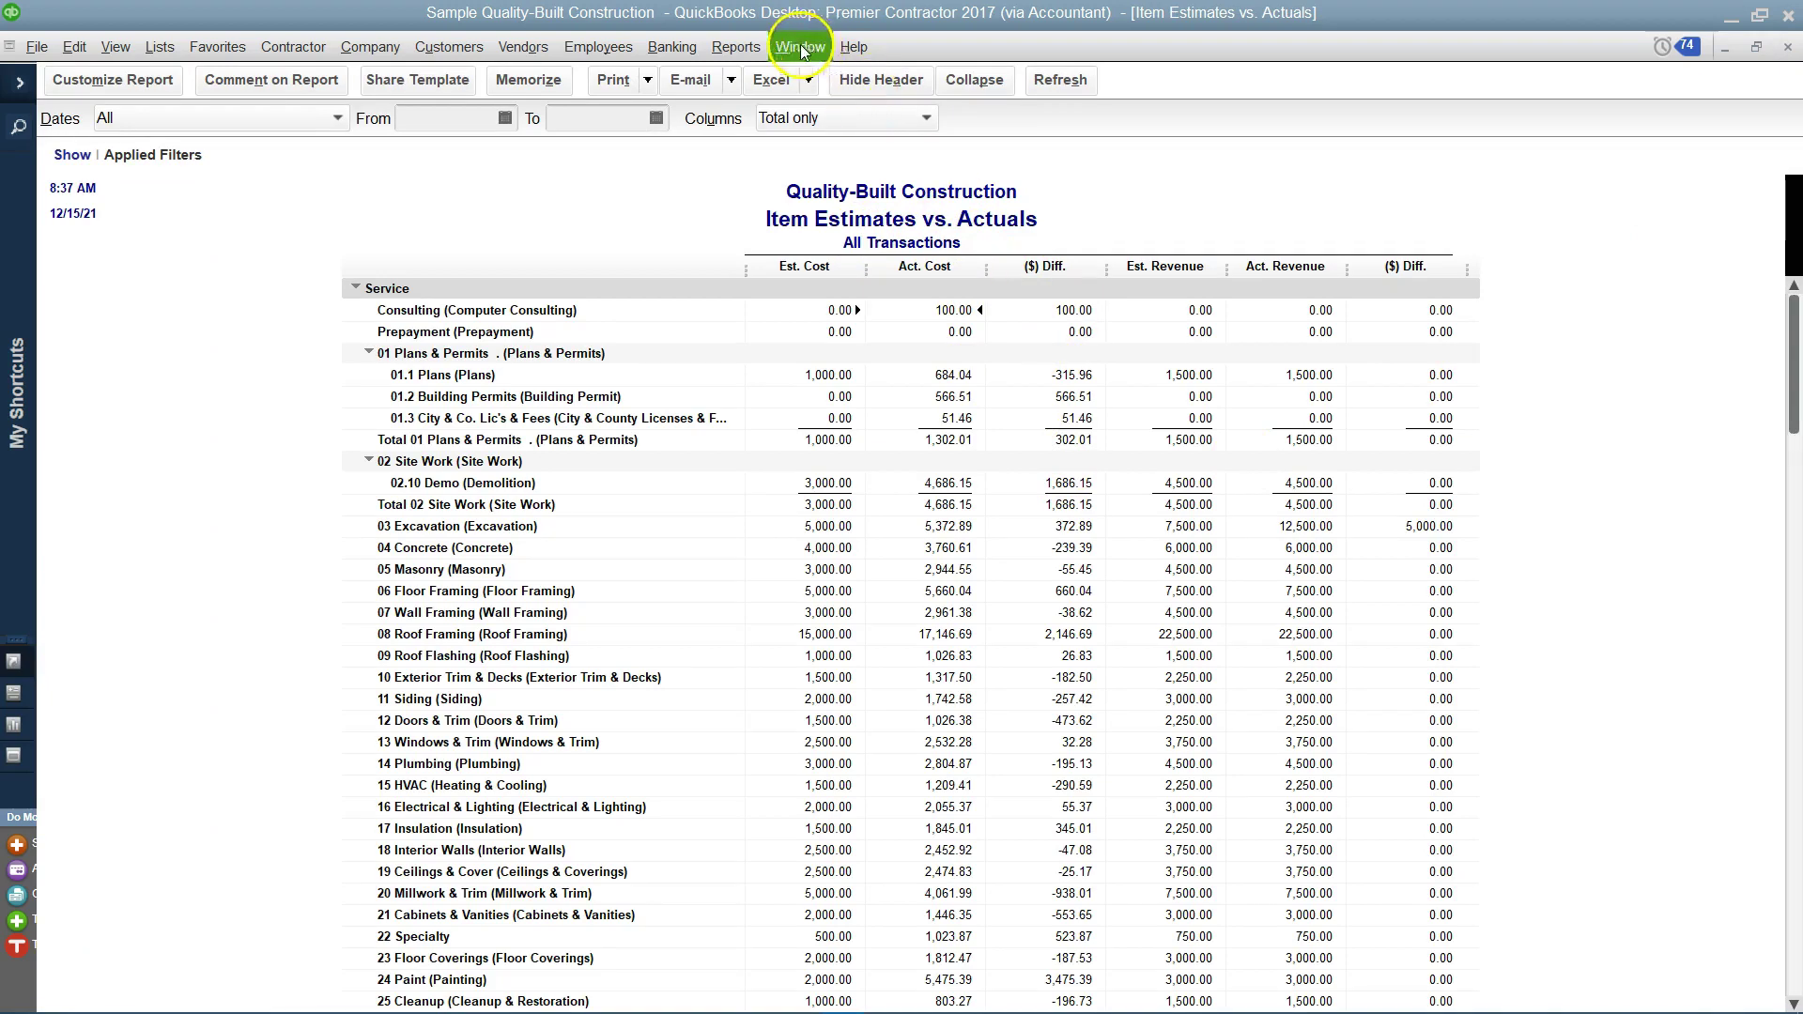
Open the memorized Accountant report Job Costs by Vendor and Job Summary
left_click(733, 46)
mouse_move(756, 101)
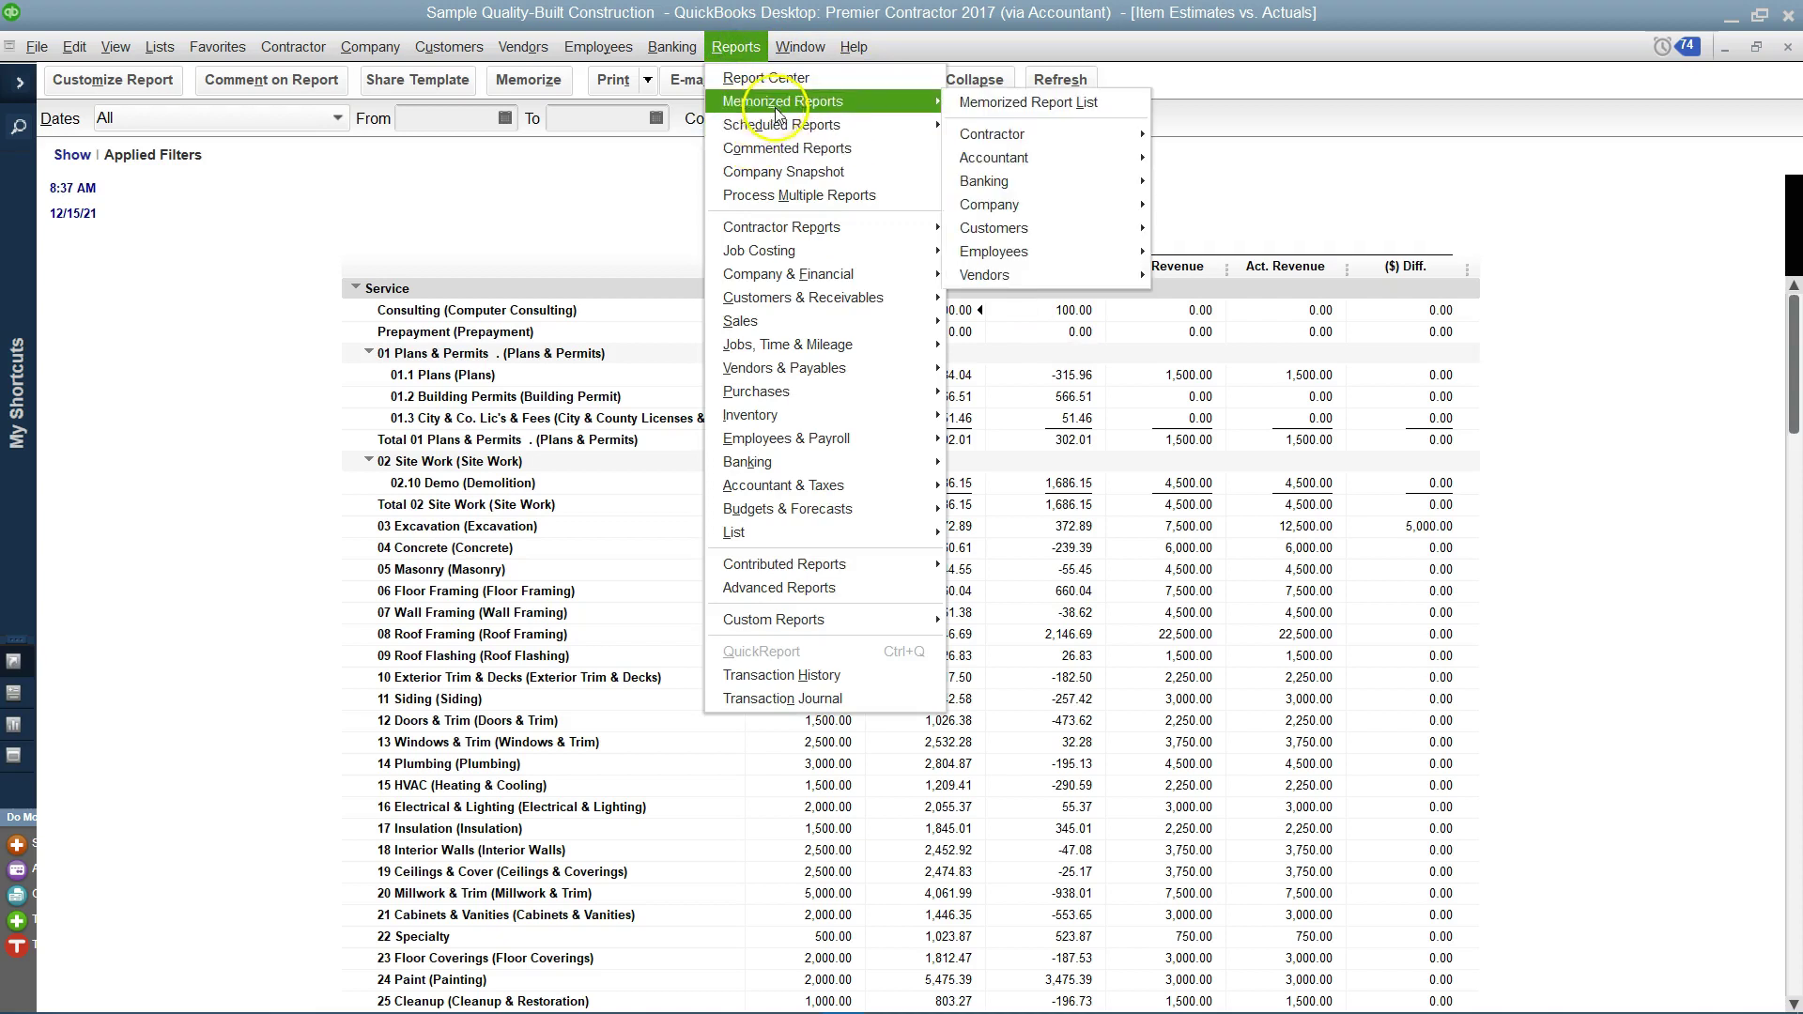
mouse_move(1033, 161)
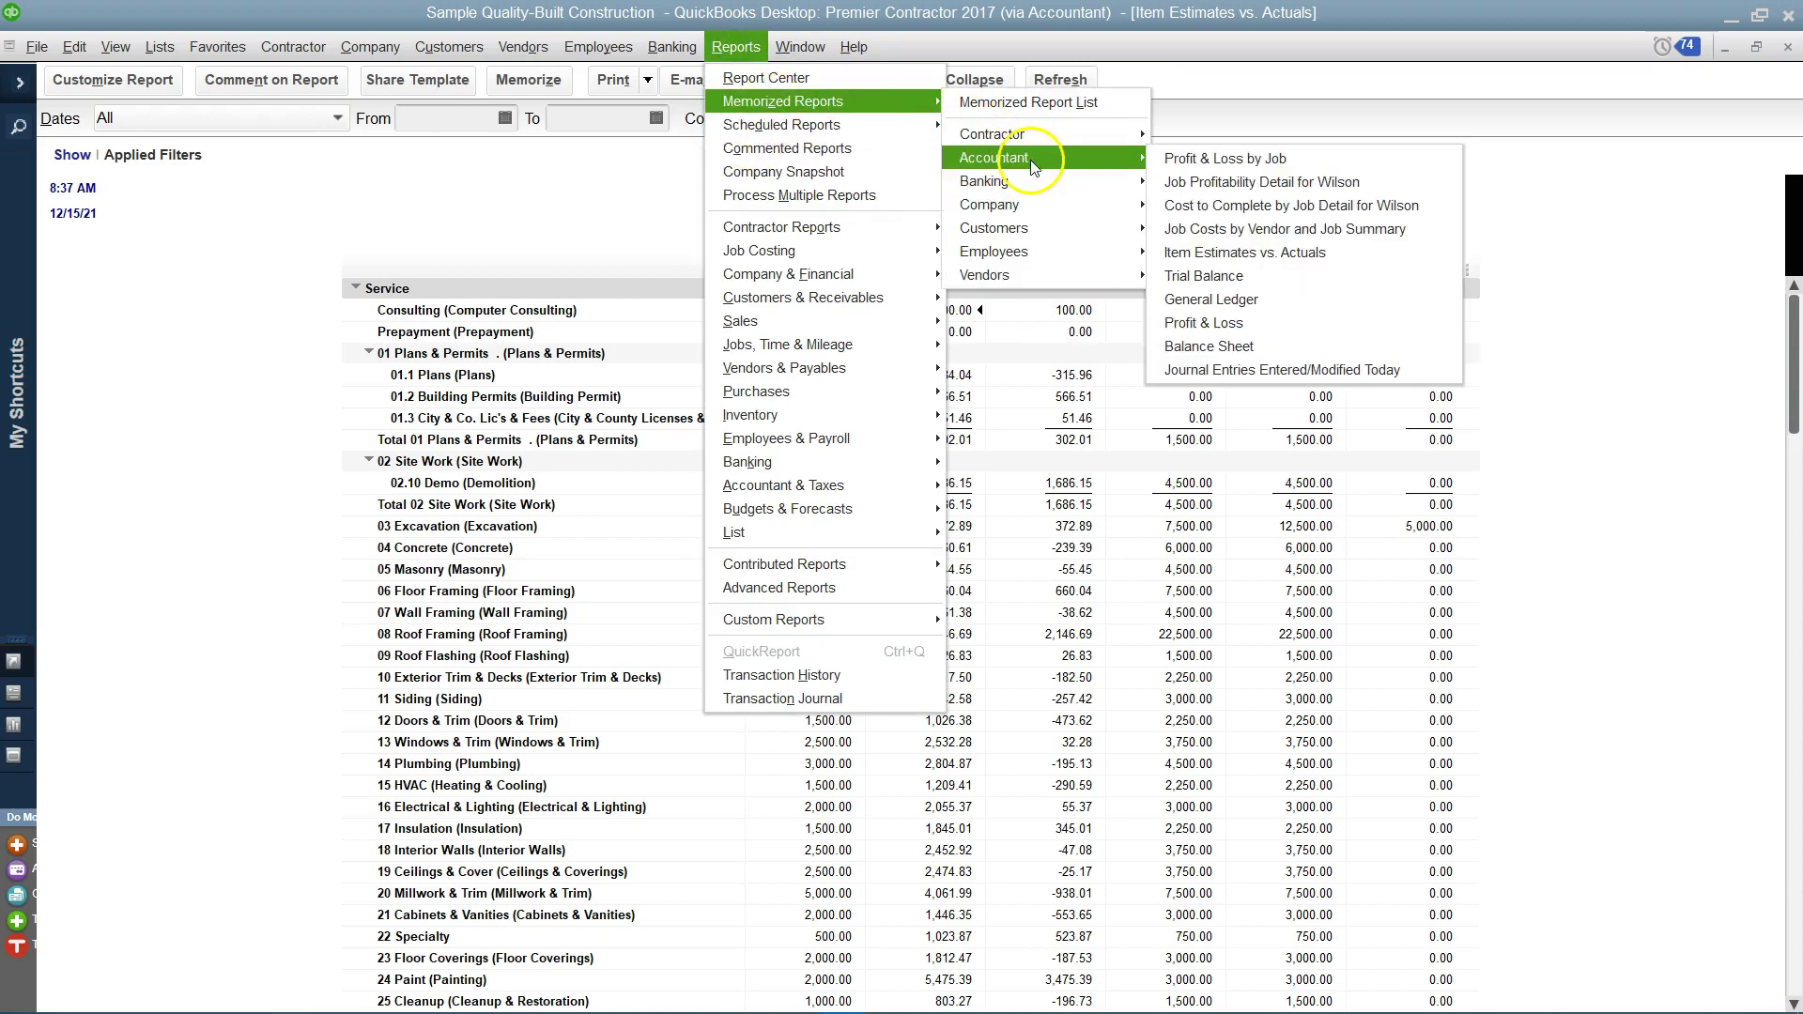
left_click(1373, 235)
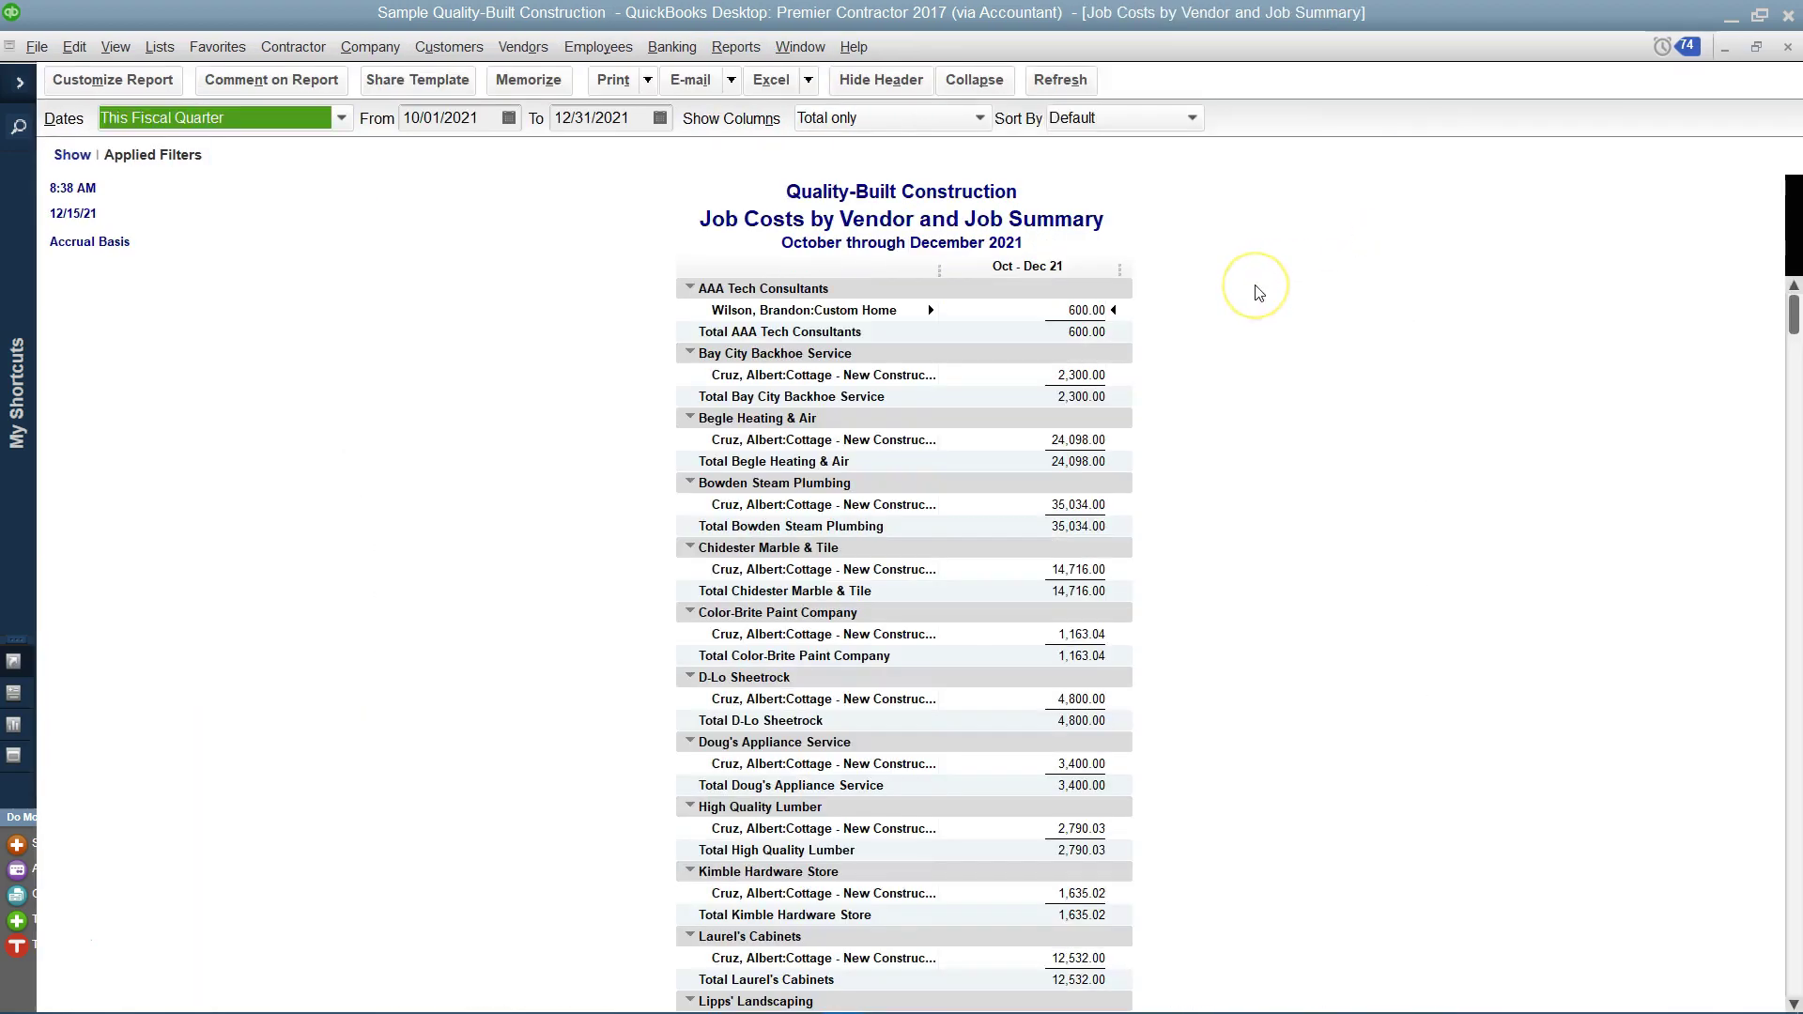
Drill into AAA Tech Consultants' cost for the Custom Home job to see its job cost detail
left_click(1080, 312)
left_click(1080, 316)
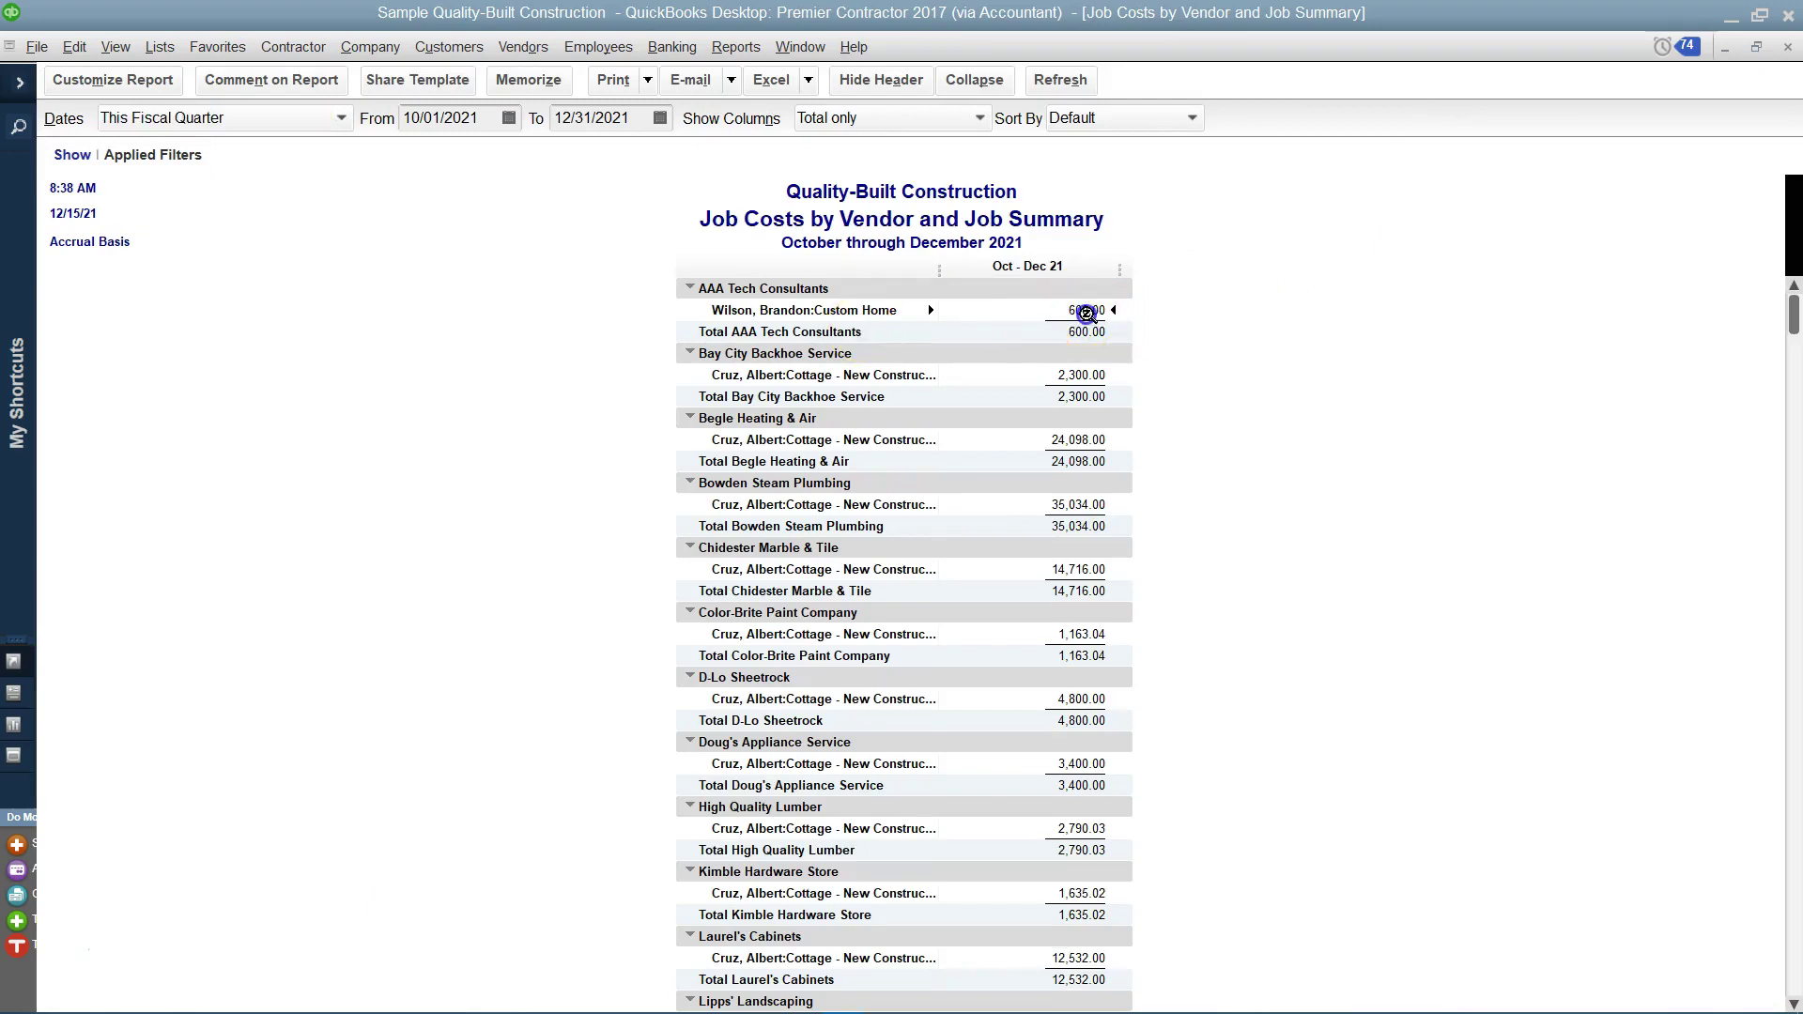
double_click(1086, 312)
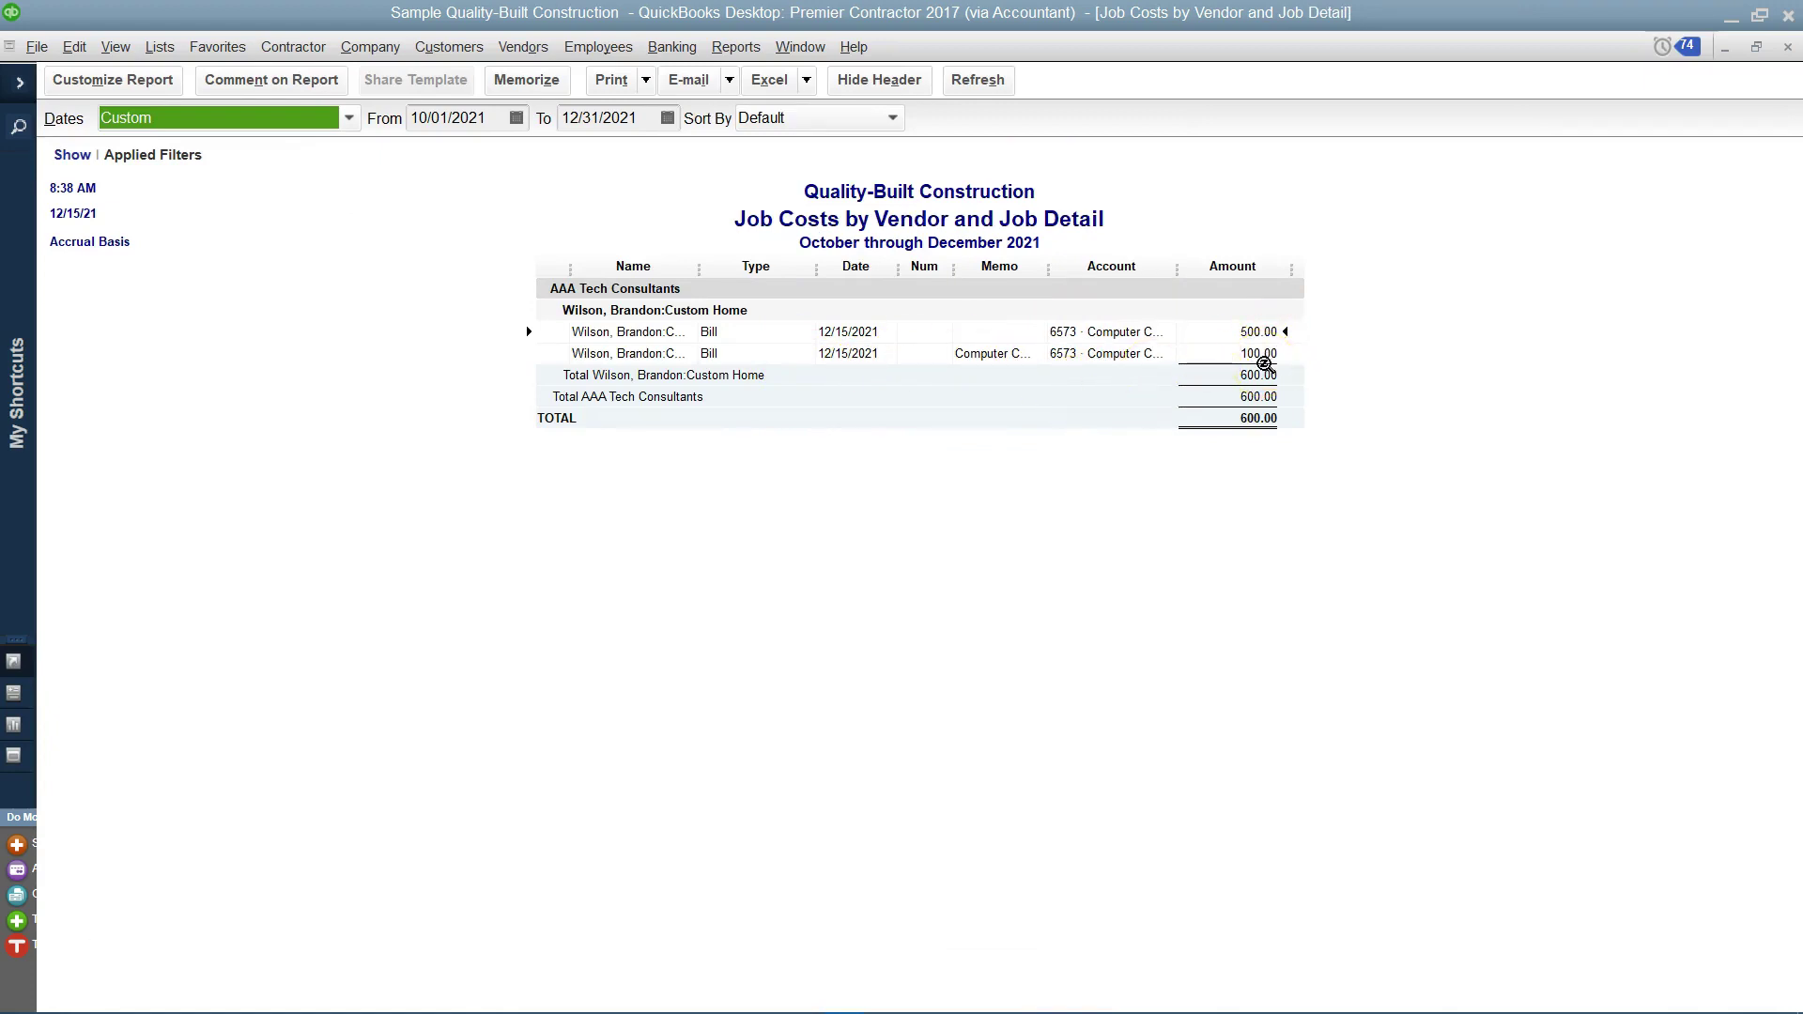
left_click(801, 542)
left_click(826, 541)
Open the bill behind the Computer Consulting cost line and show its expense lines
left_click(710, 355)
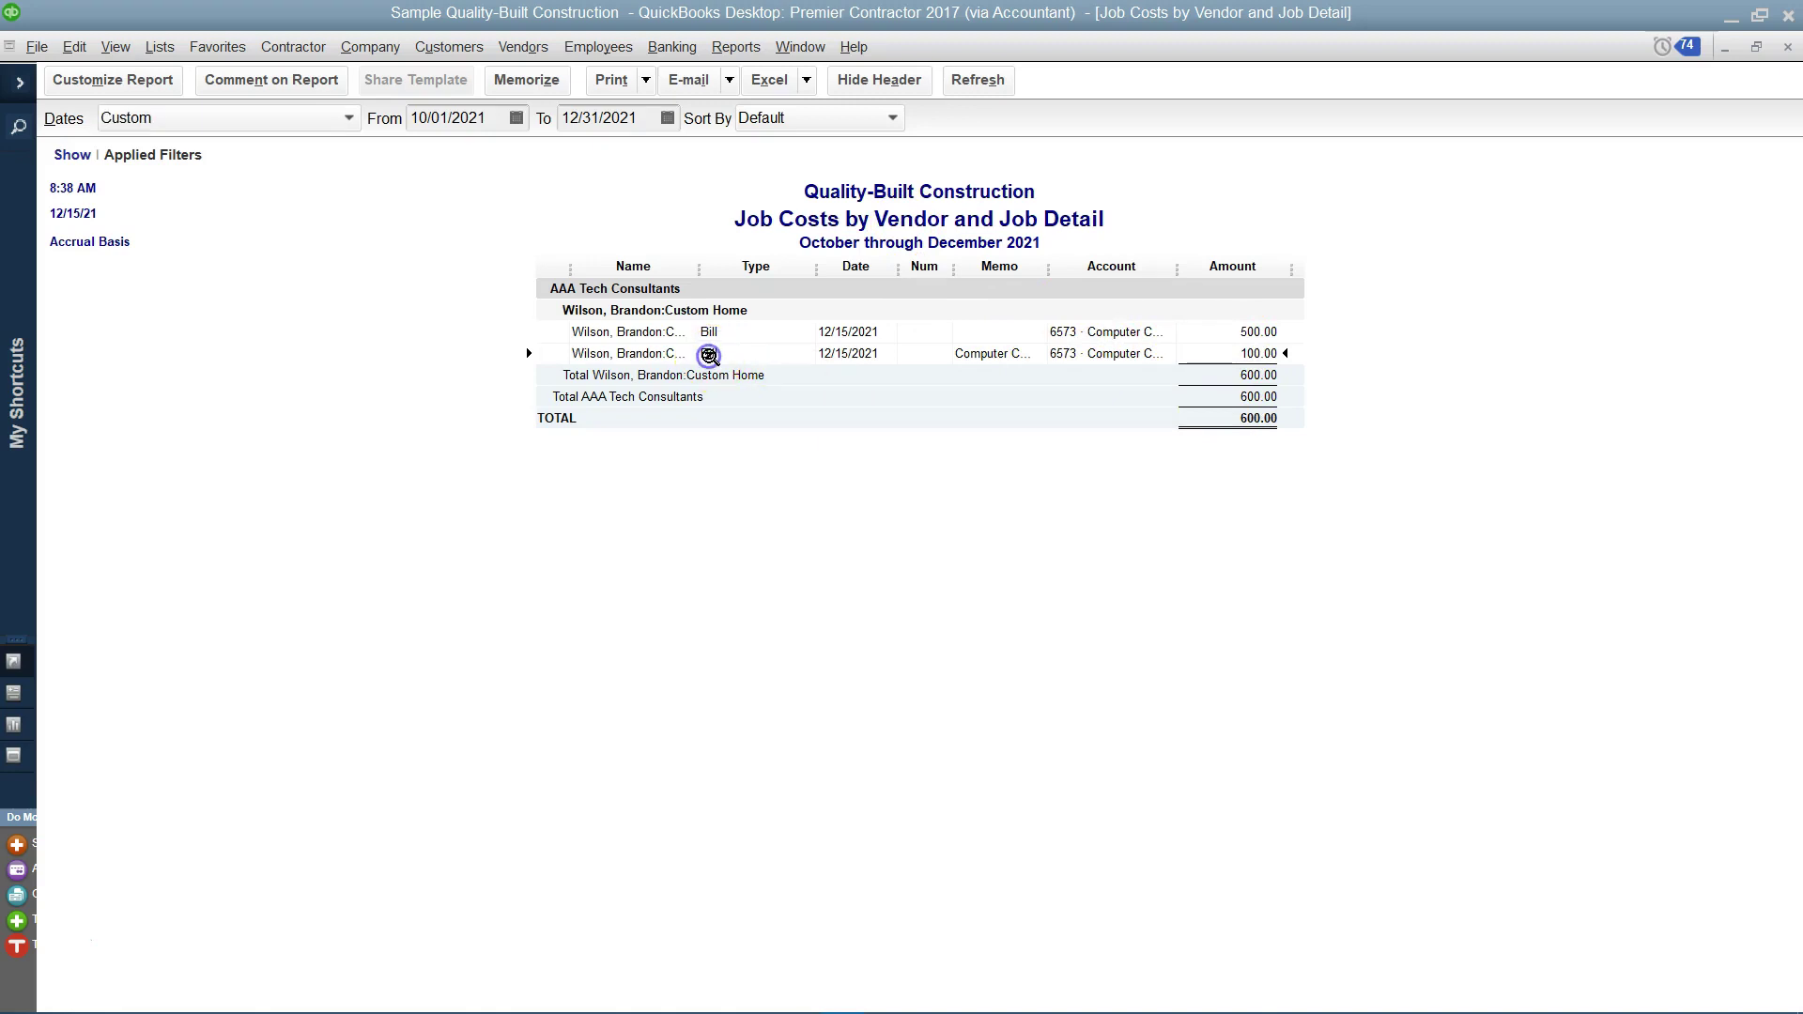
double_click(747, 355)
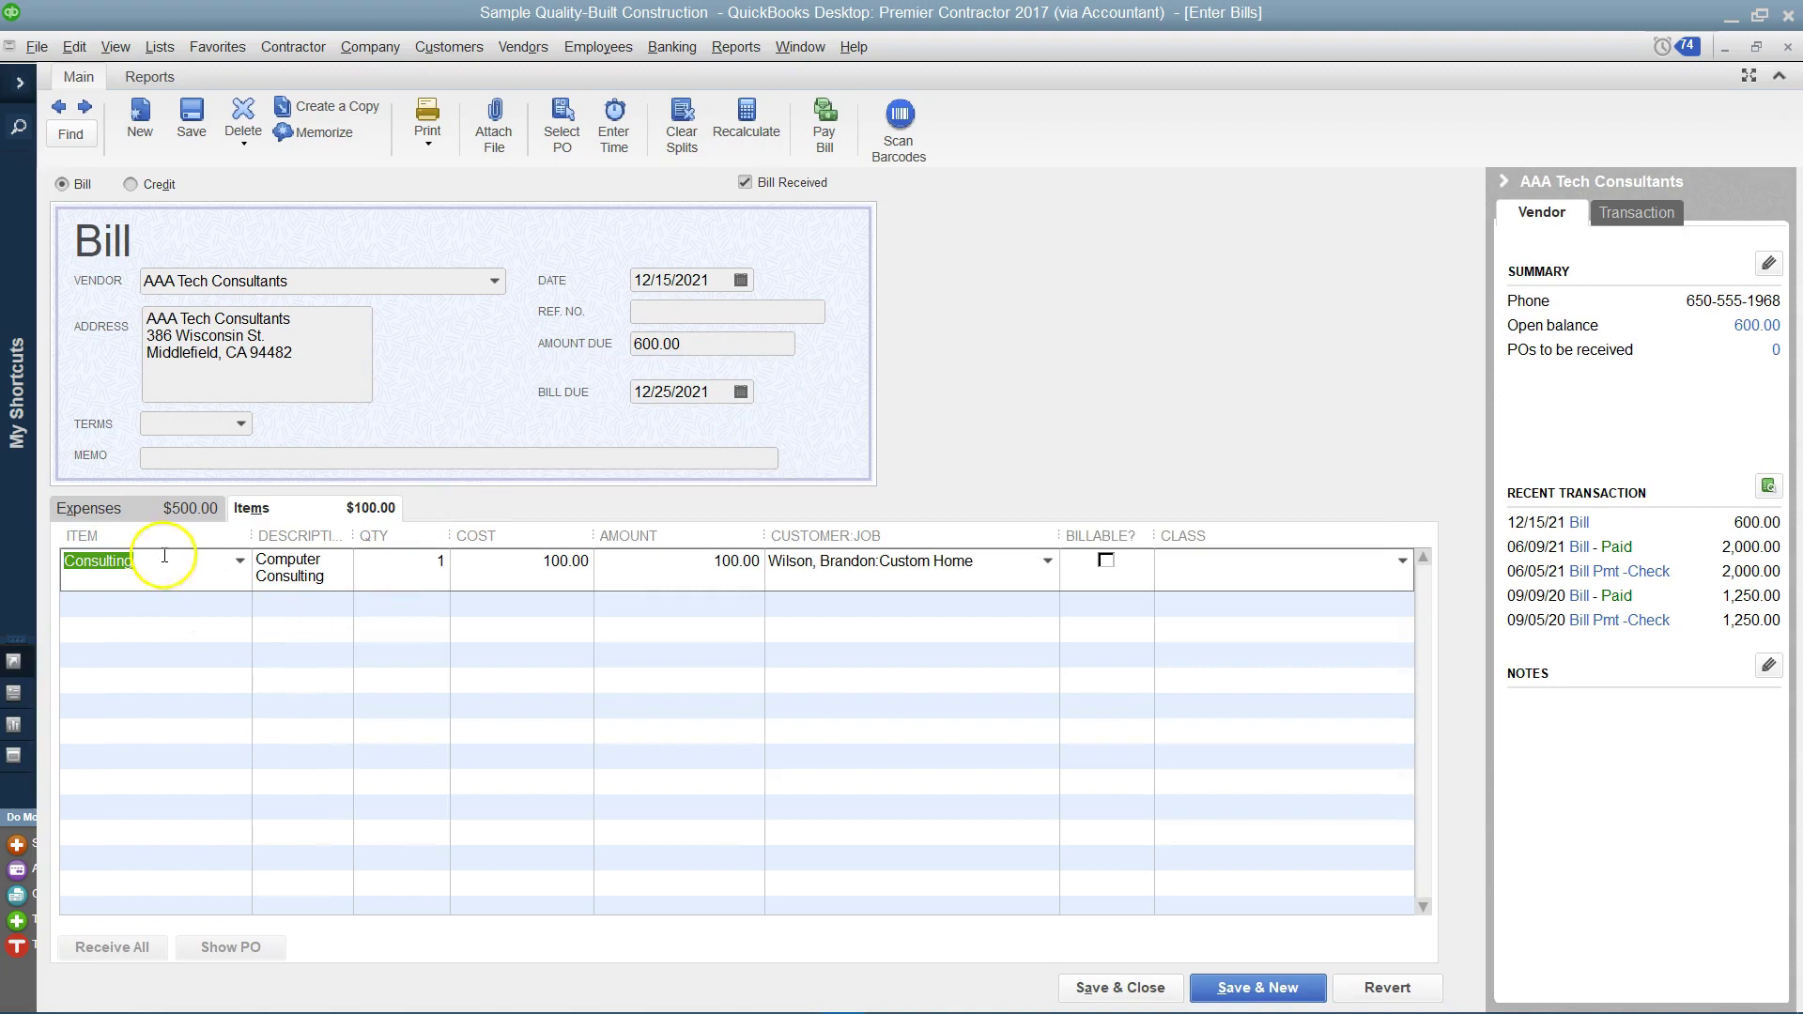
left_click(132, 508)
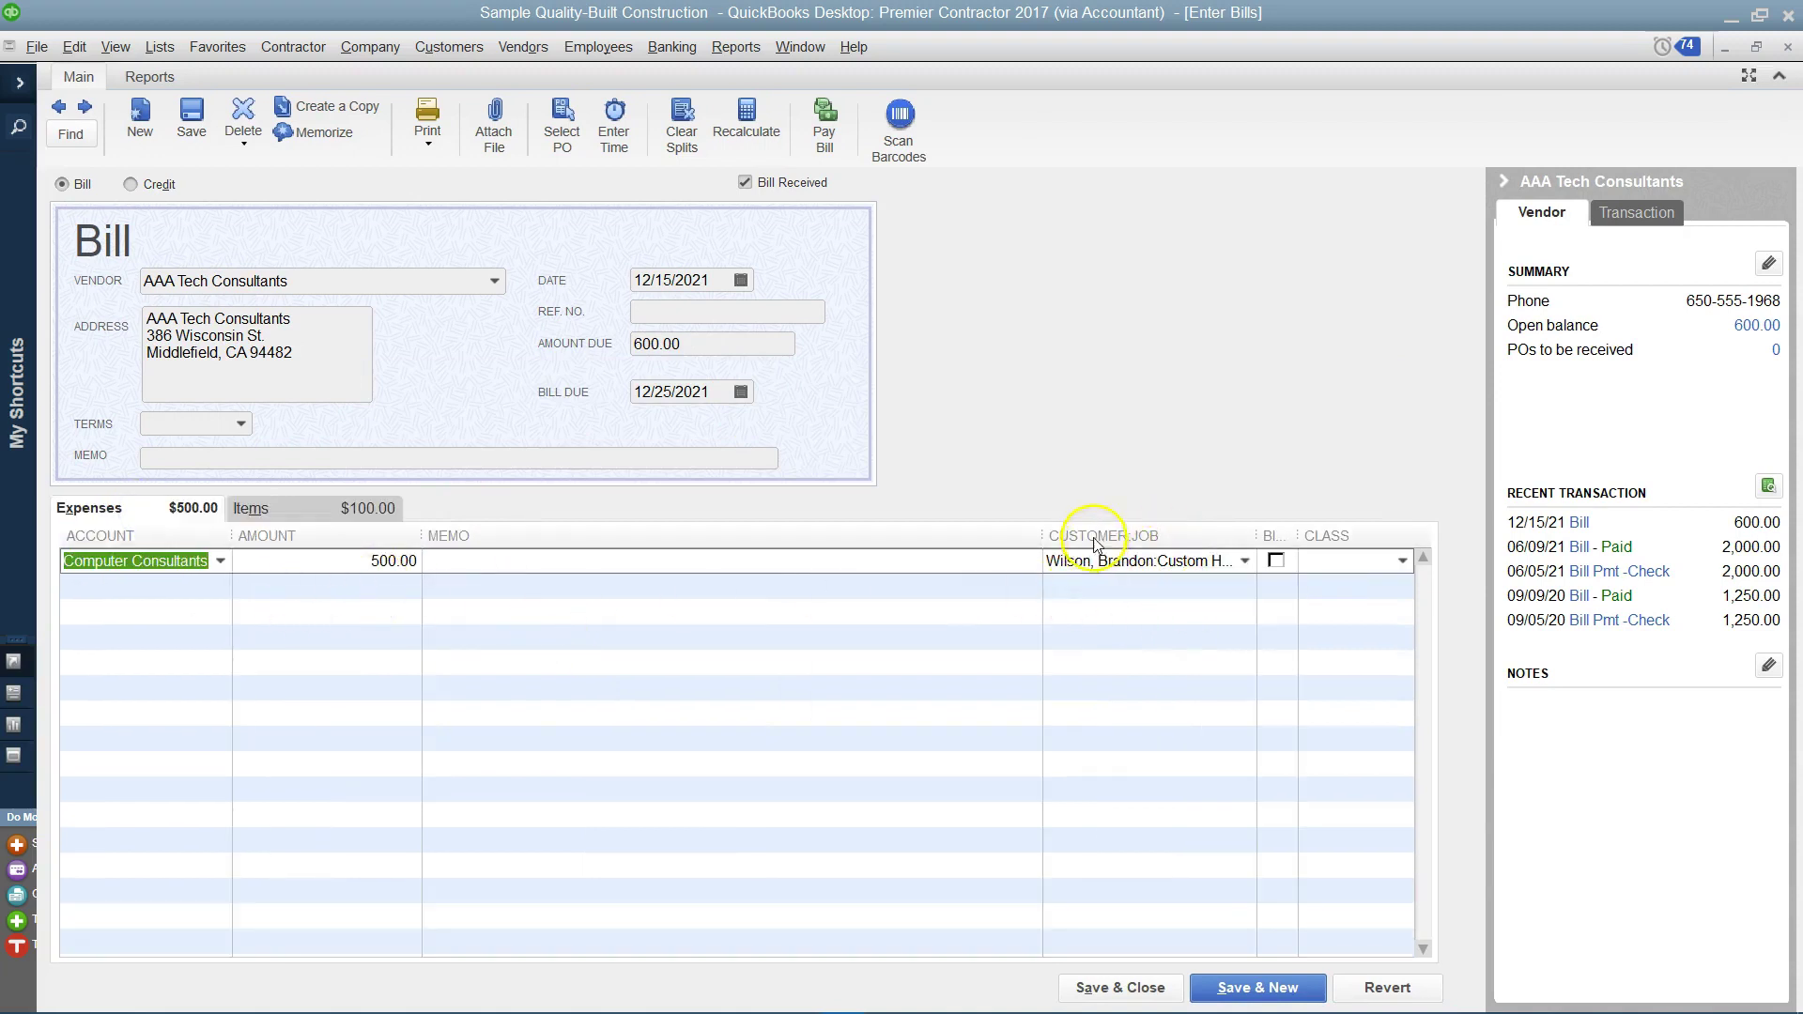
Open the memorized Accountant report Cost to Complete by Job Detail for the Custom Home job
left_click(735, 46)
mouse_move(747, 112)
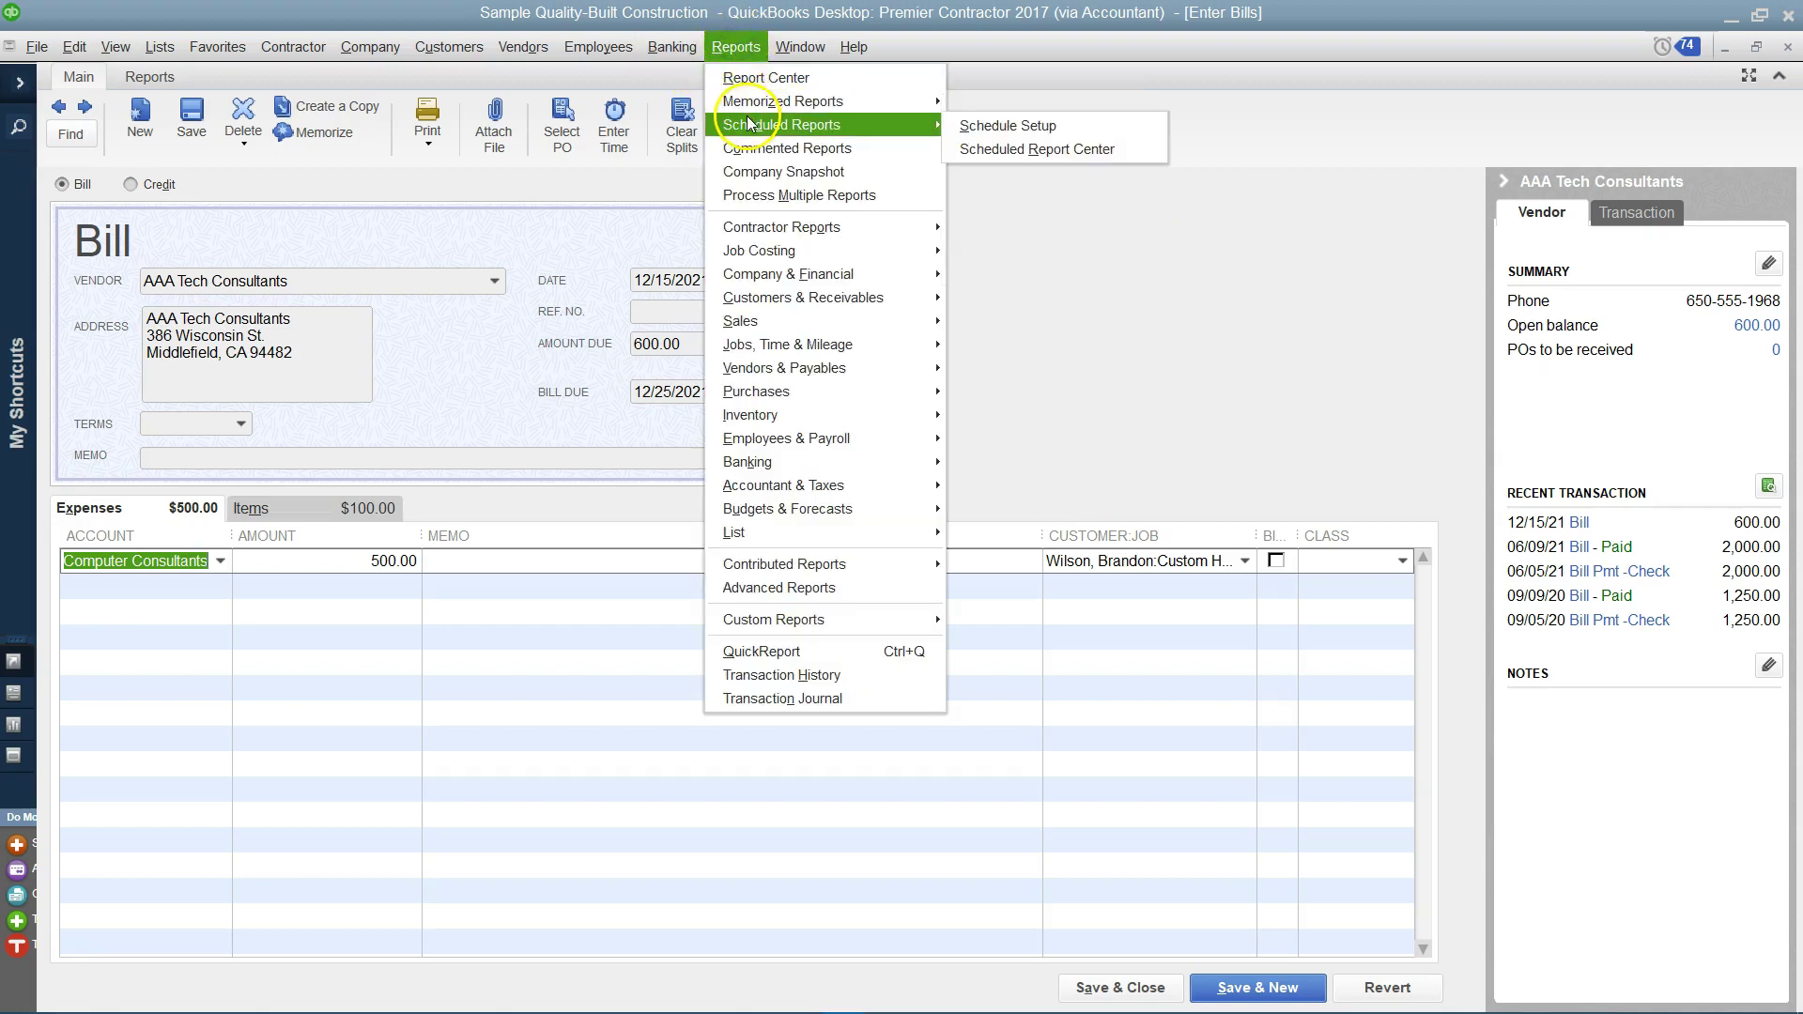
mouse_move(1019, 158)
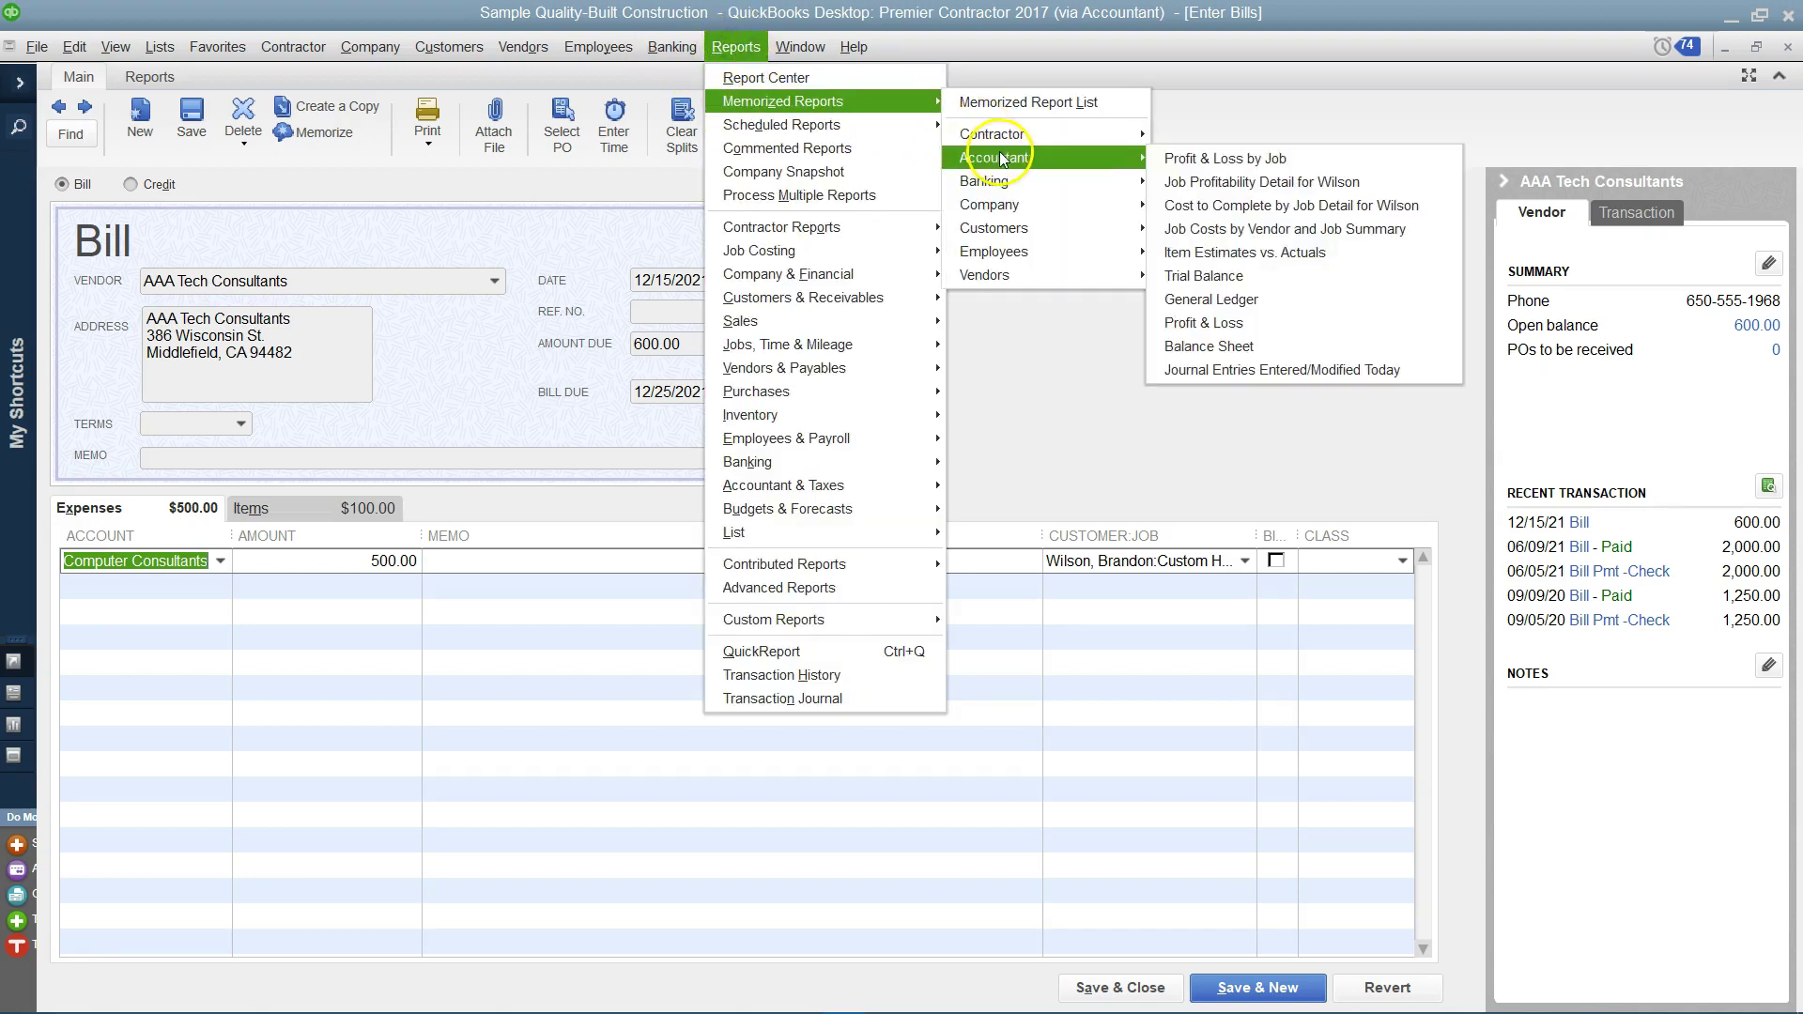
left_click(1320, 202)
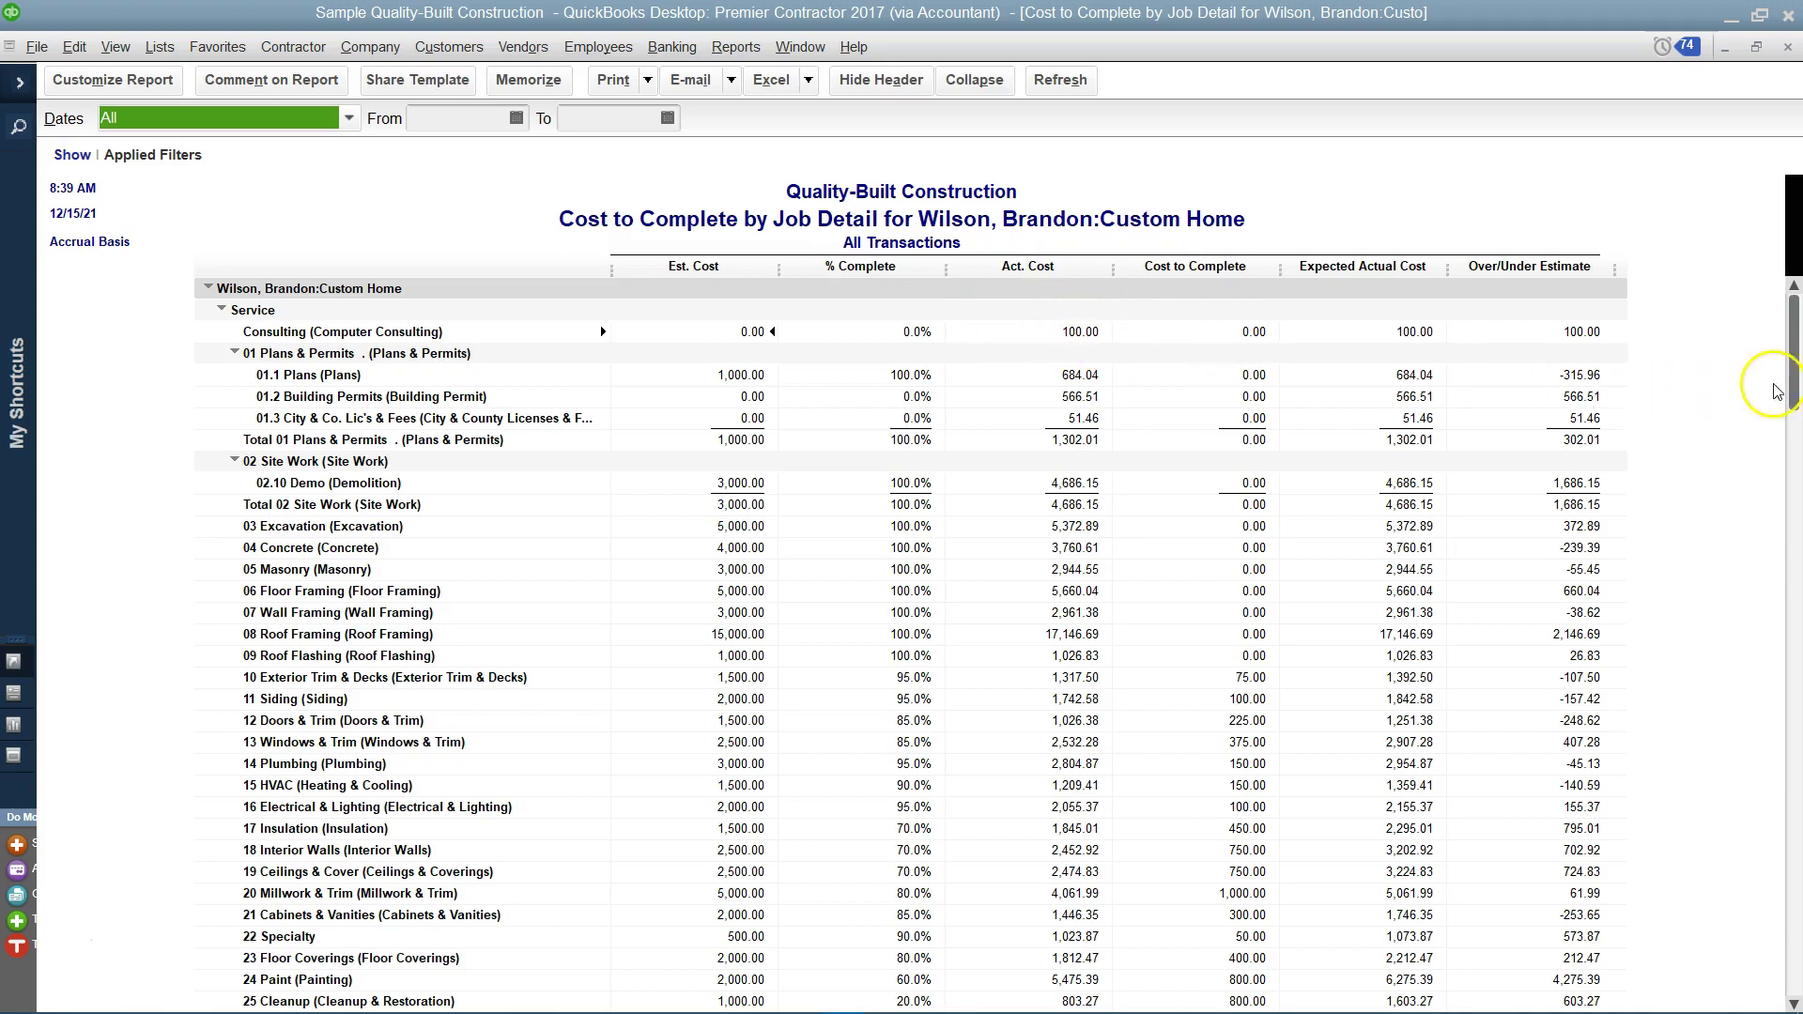
Examine the Cost to Complete report from the Consulting item down to the job totals
scroll(1785, 354, "down", 1)
left_click(1794, 963)
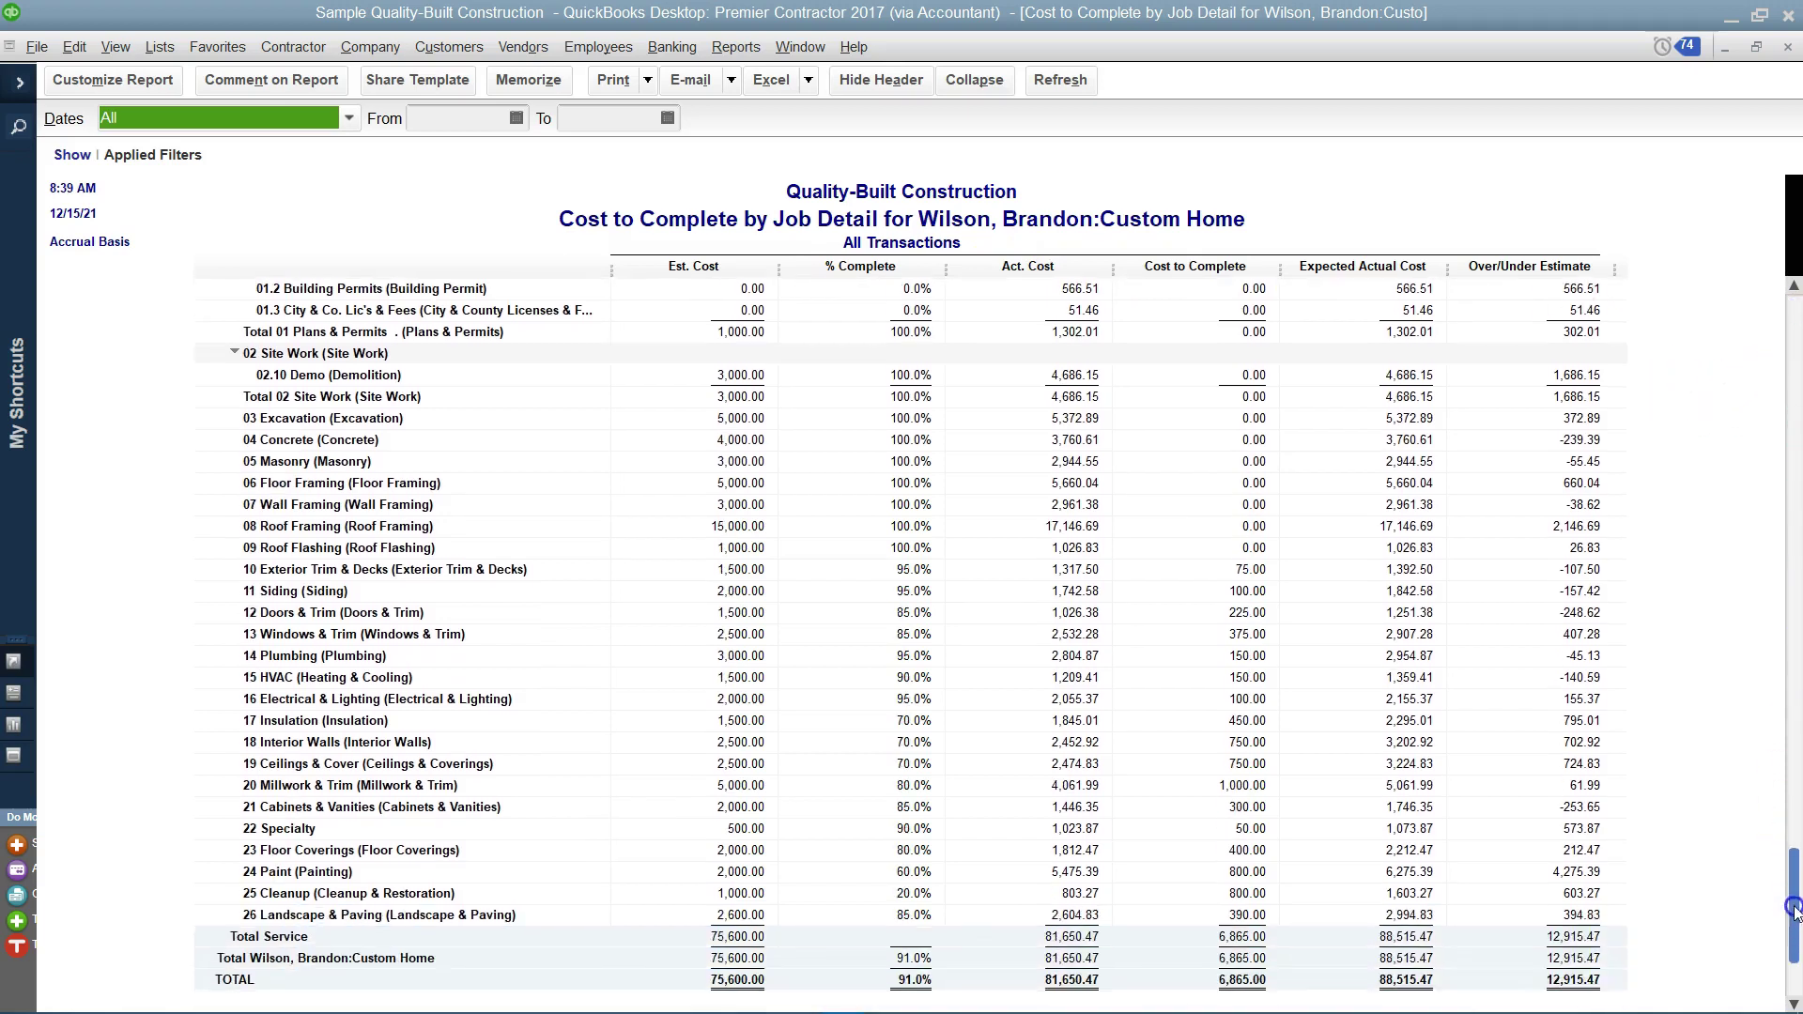
left_click_drag(1793, 963, 1793, 376)
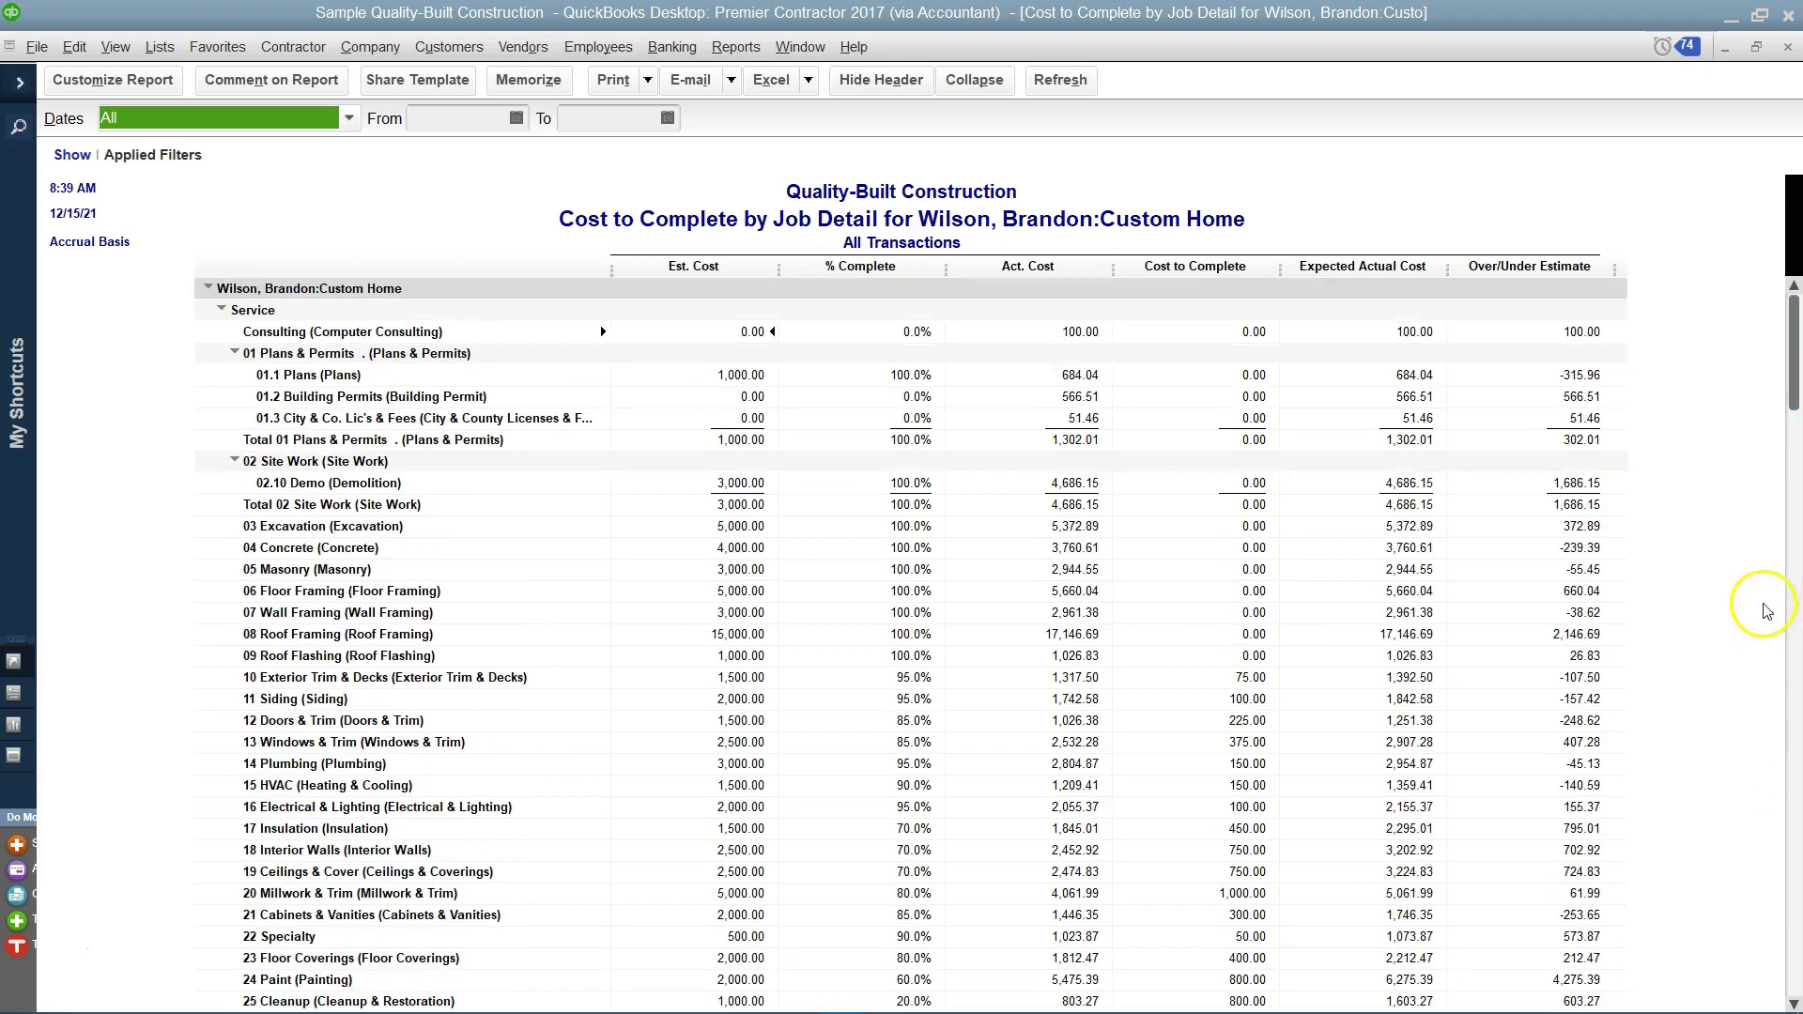
left_click_drag(1794, 361, 1799, 820)
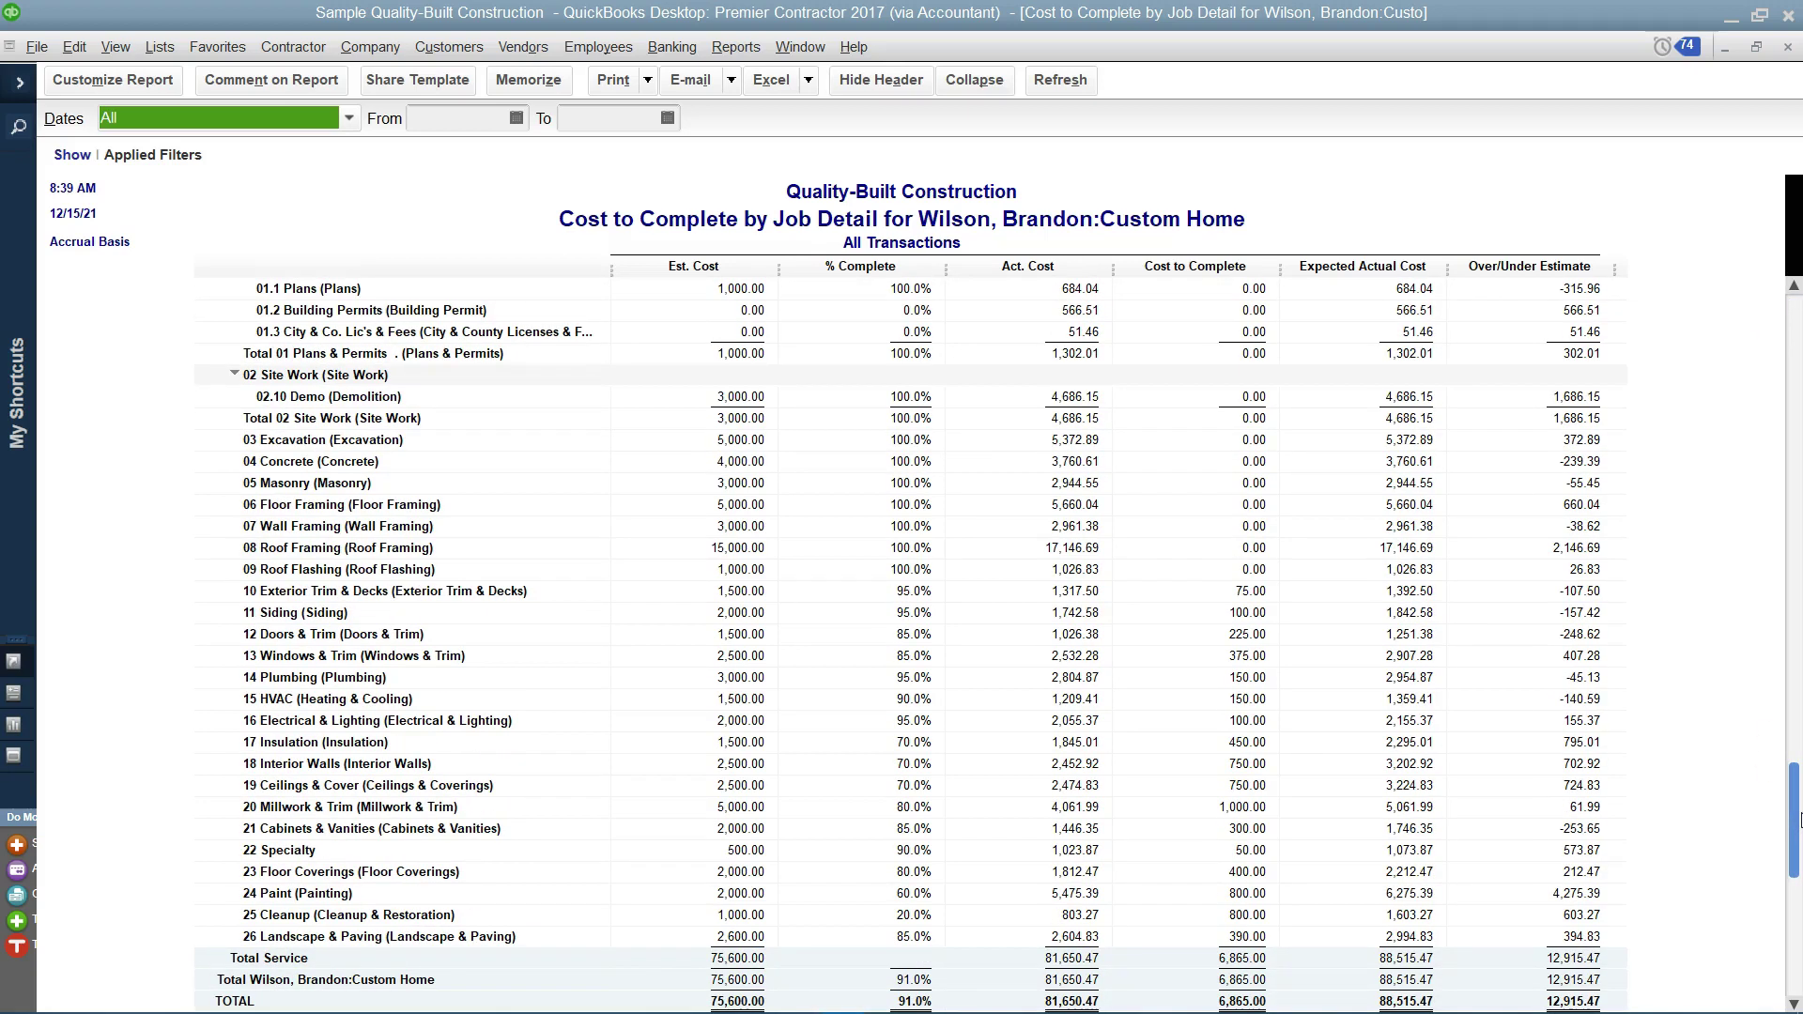
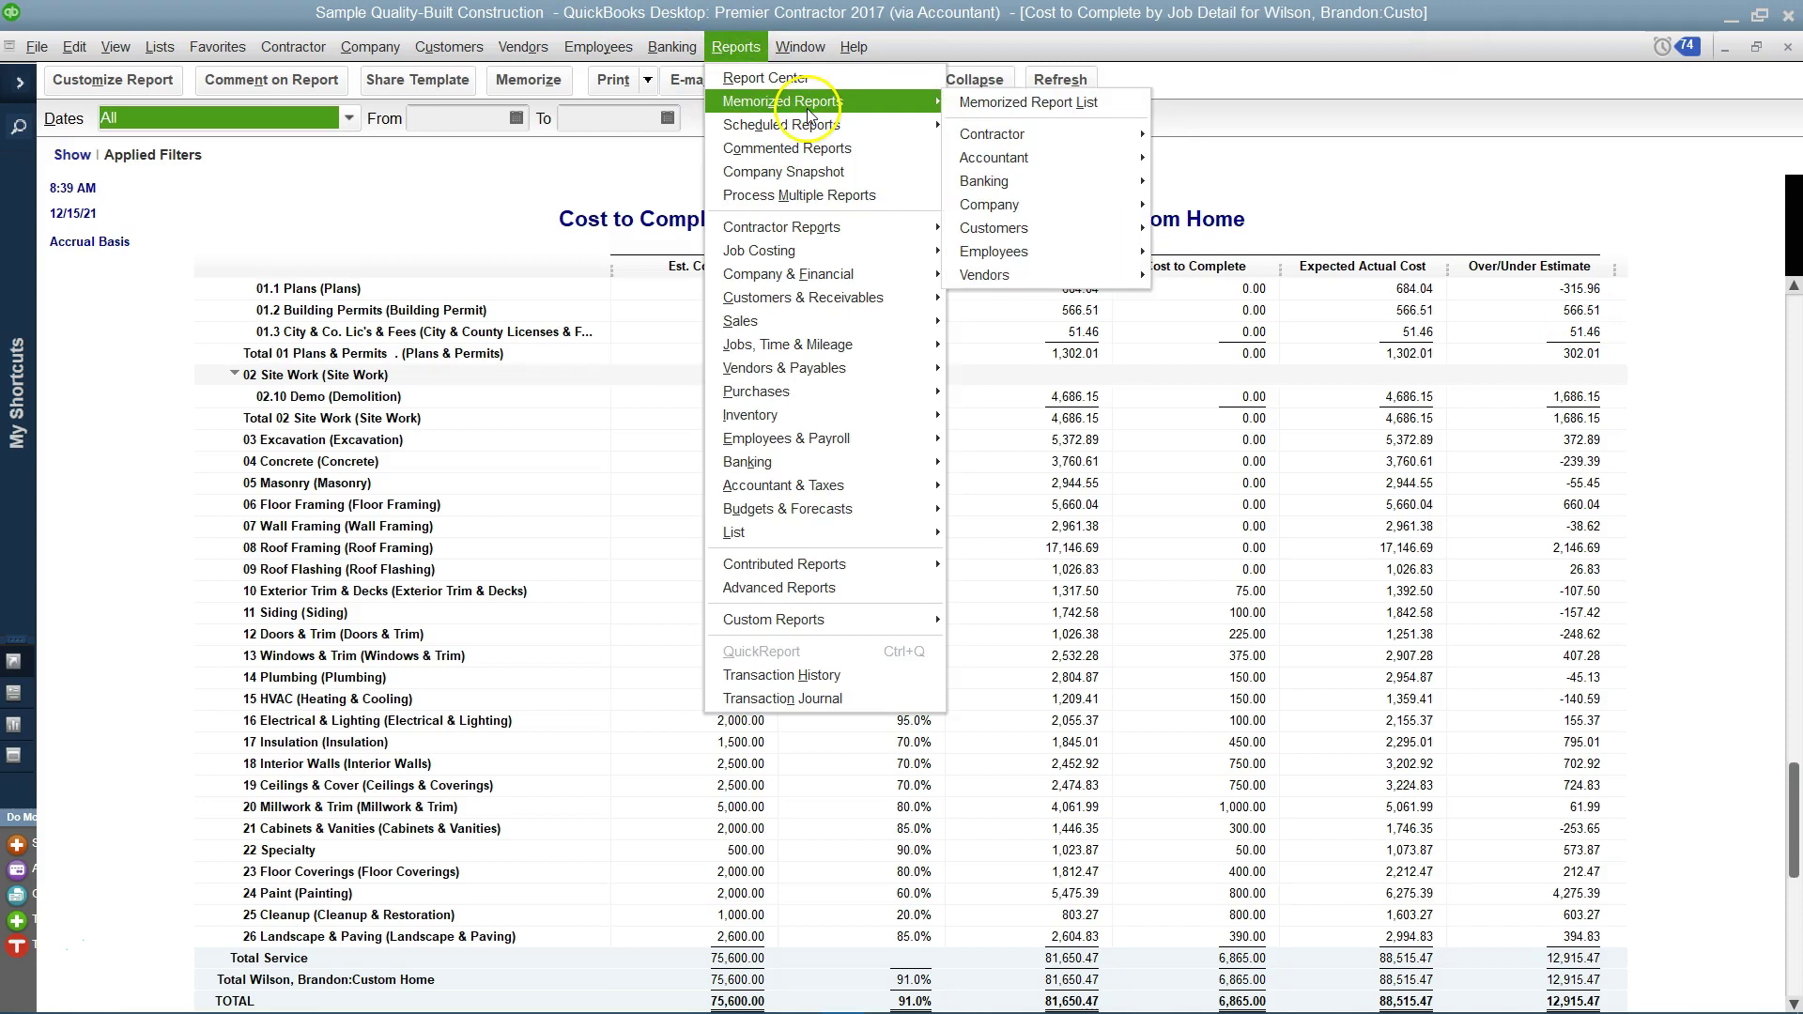
Open the memorized Accountant report Job Profitability Detail for the Custom Home job
mouse_move(910, 122)
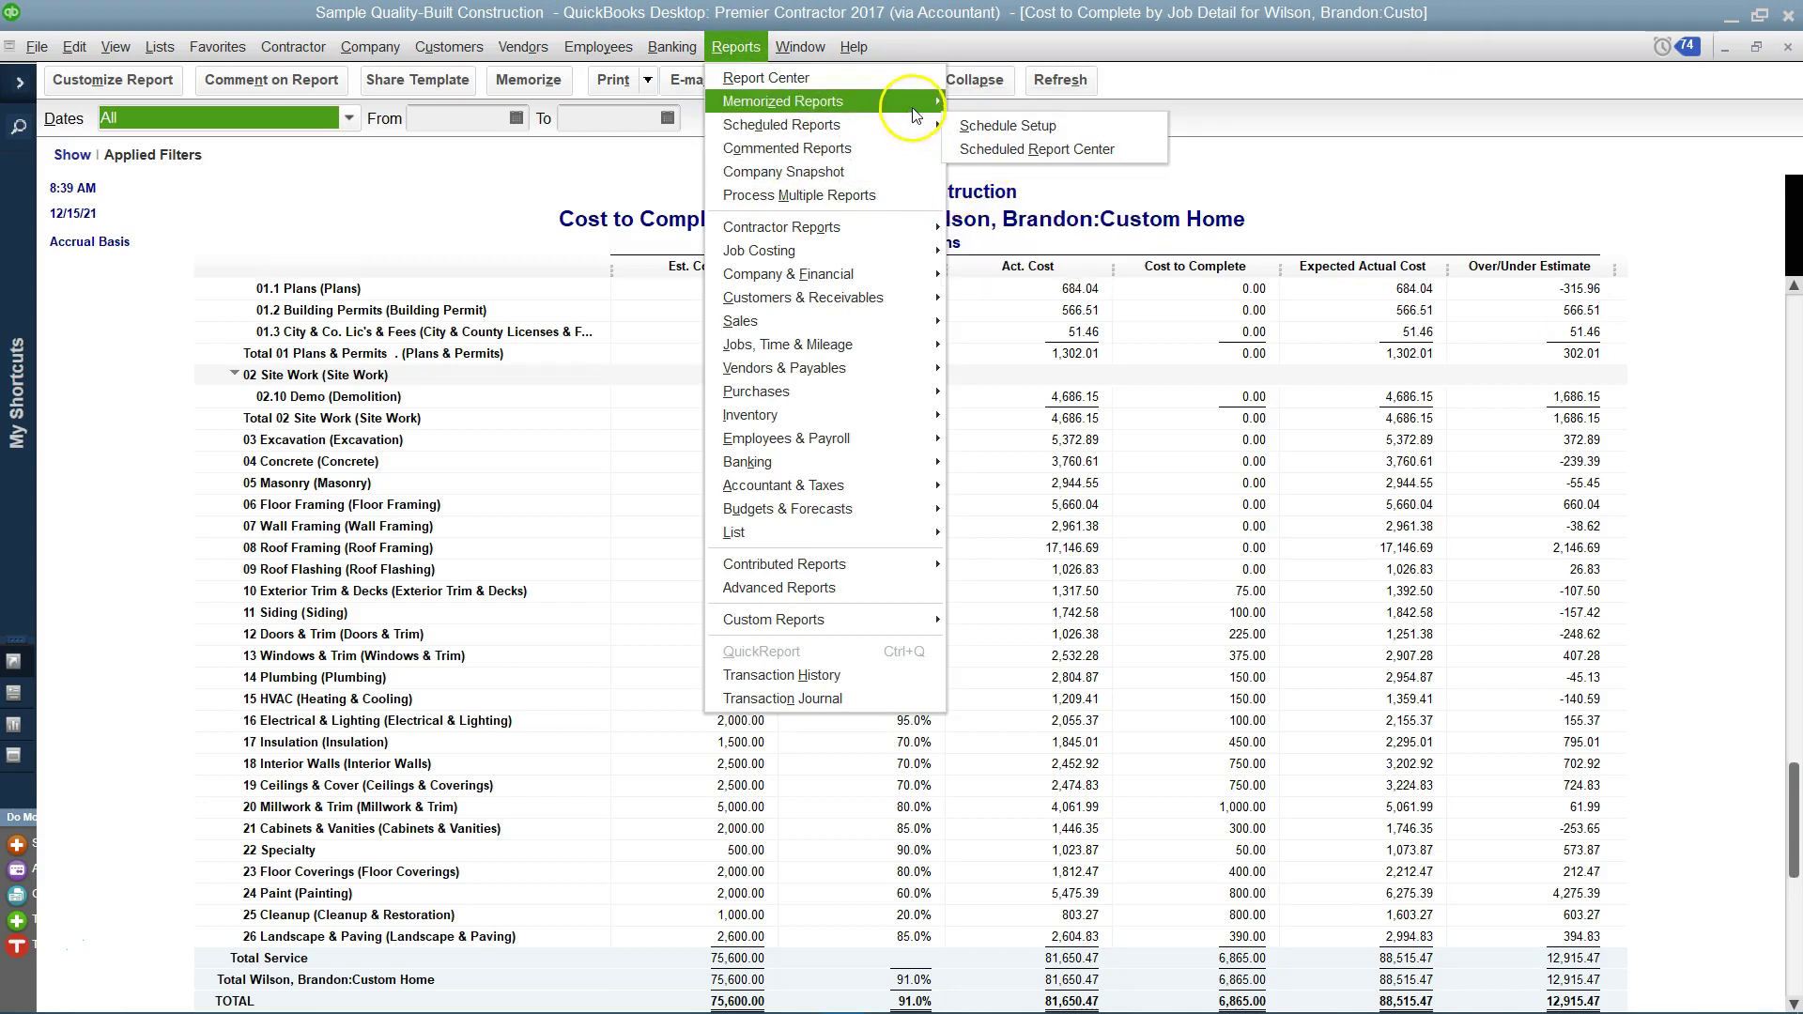
mouse_move(1015, 162)
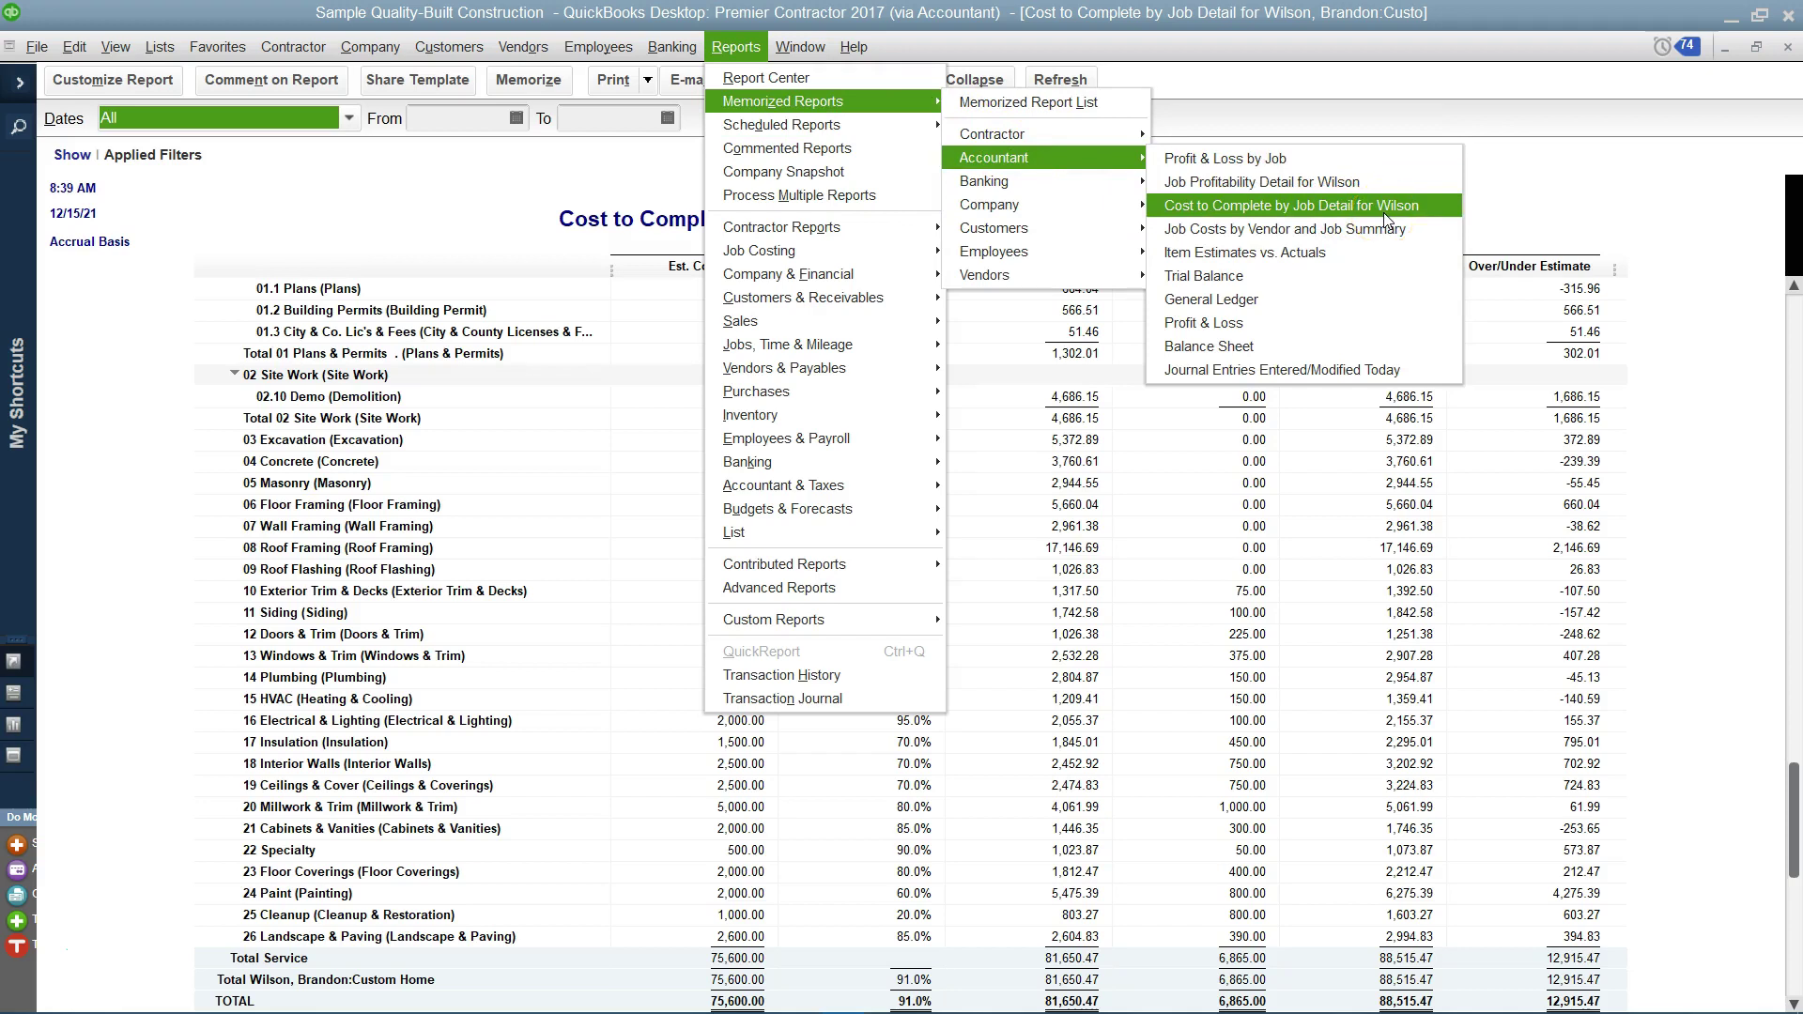
left_click(1299, 184)
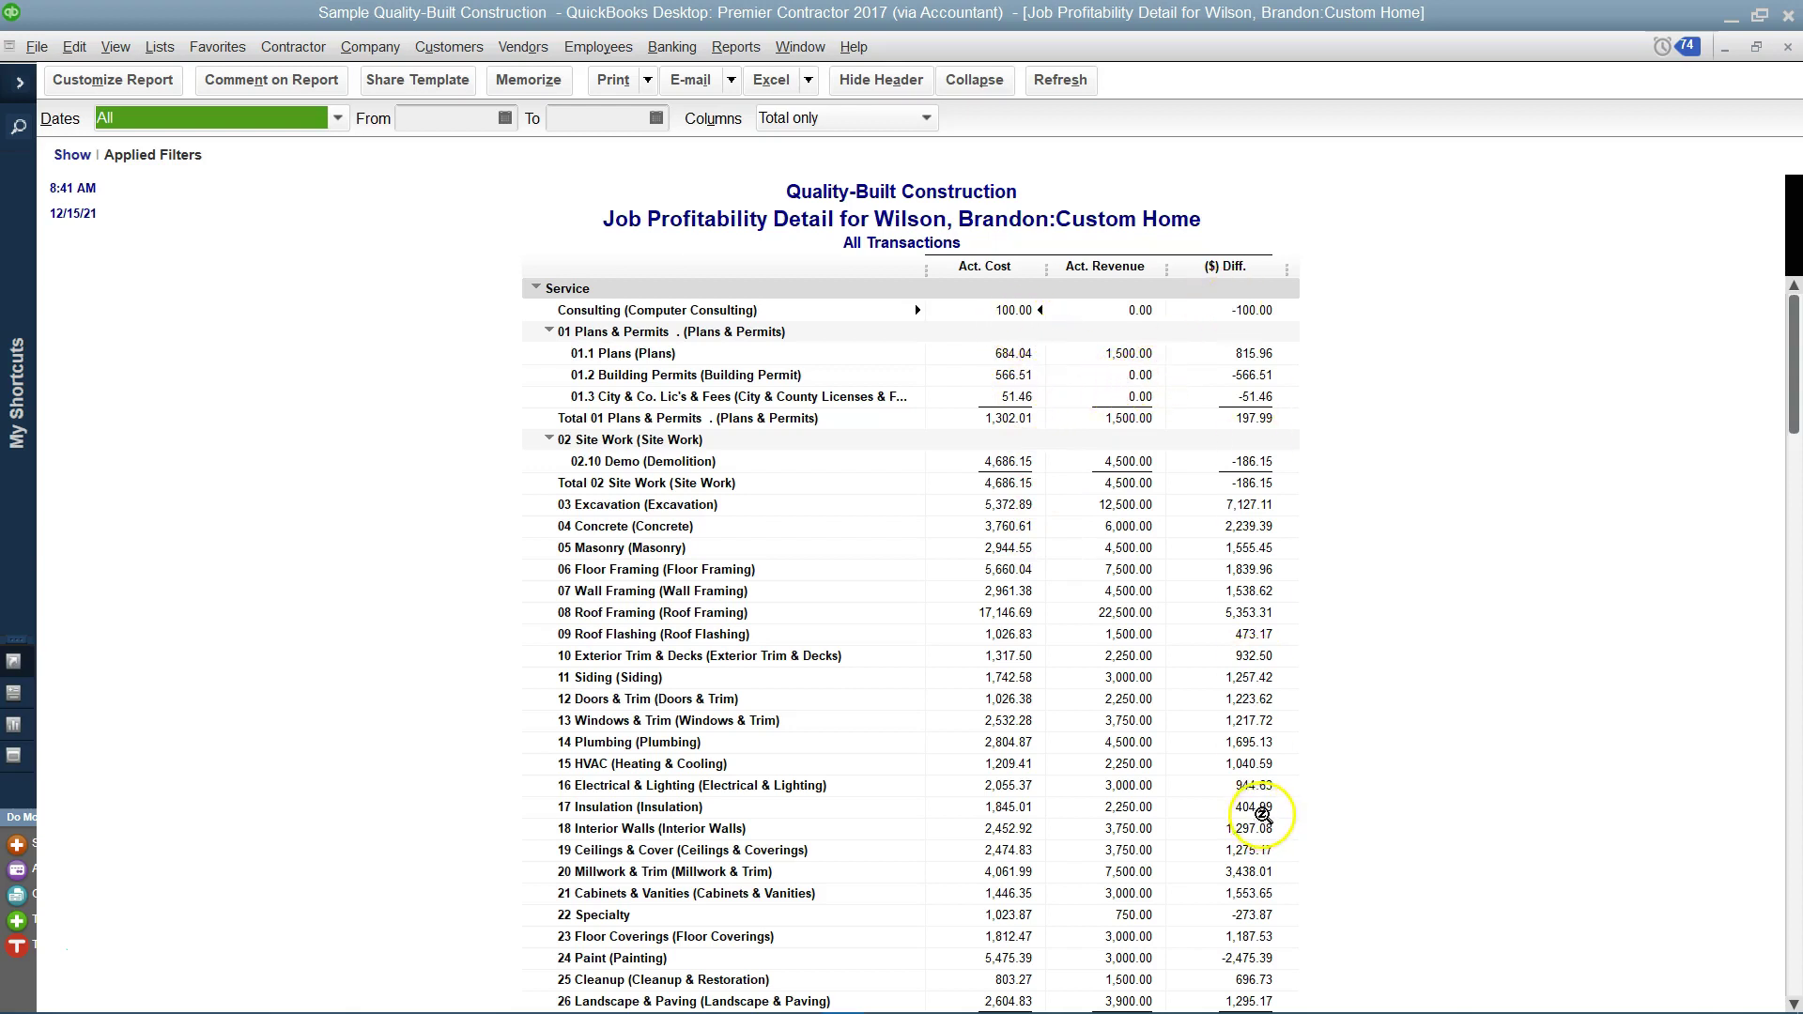
Drill into the No item actual cost in the profitability report and open the bill behind it
scroll(1269, 749, "down", 2)
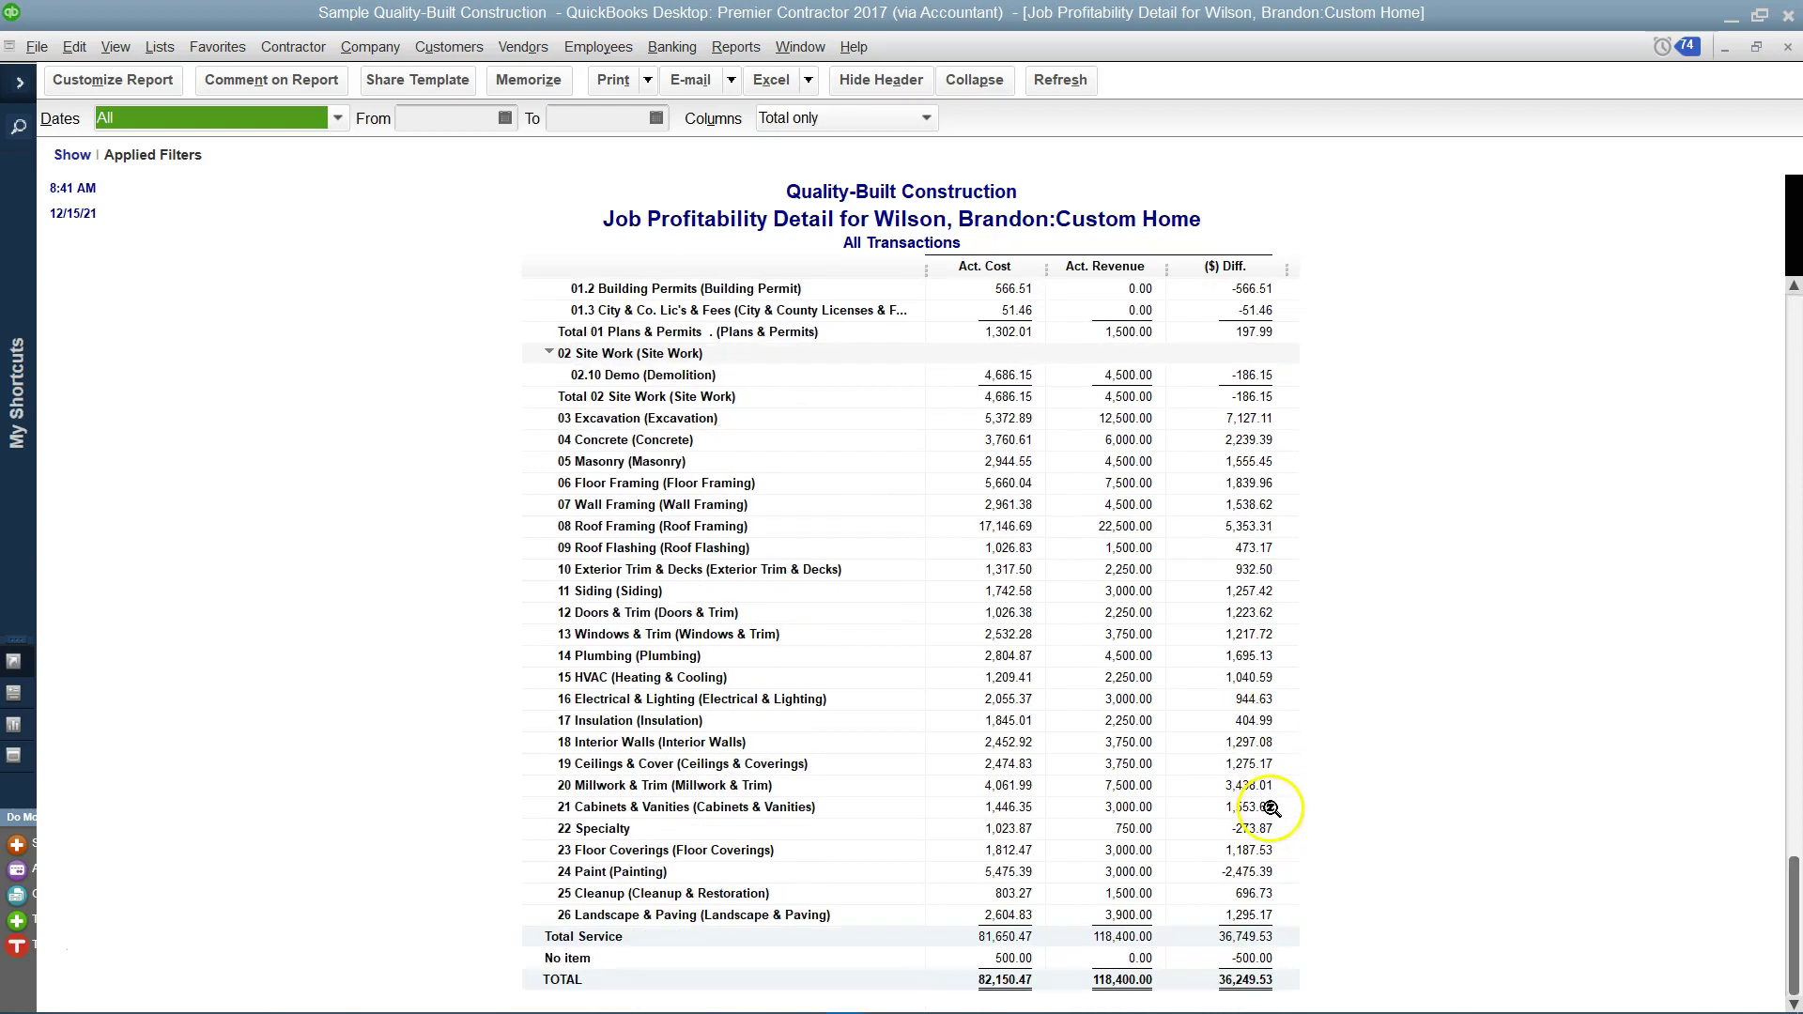
scroll(928, 563, "up", 2)
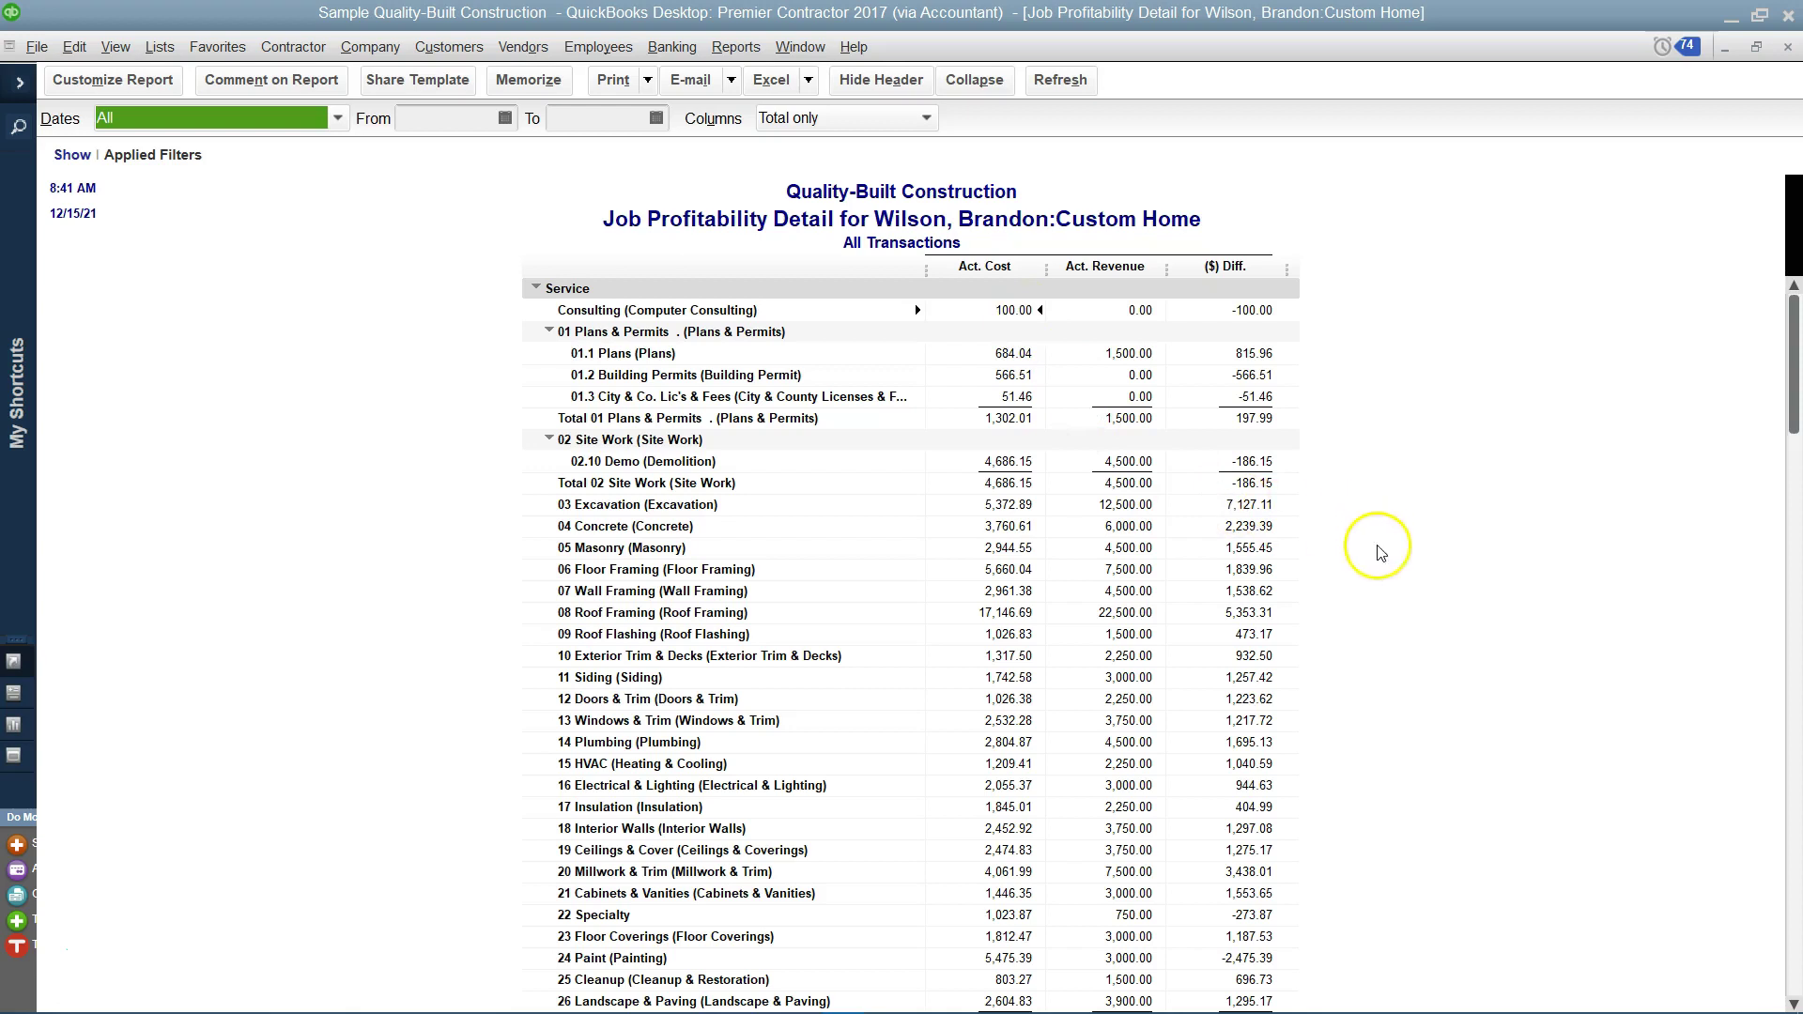
scroll(1380, 554, "down", 2)
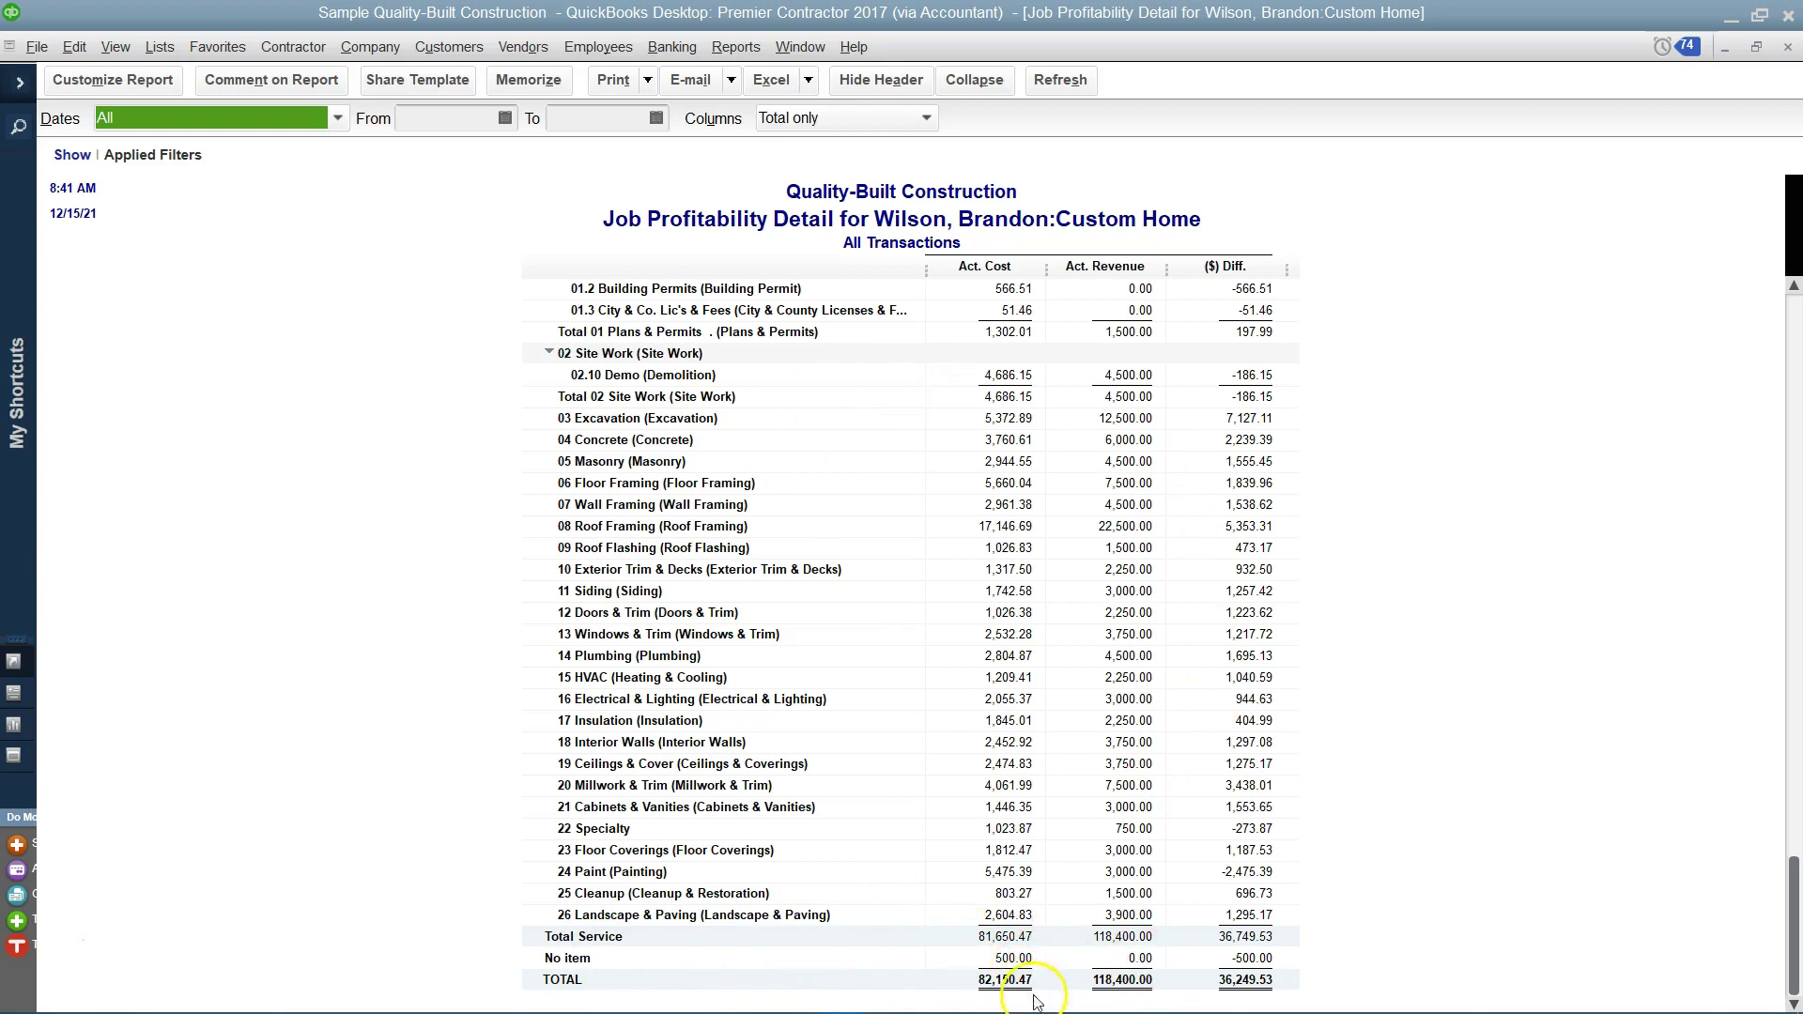
scroll(1042, 972, "up", 3)
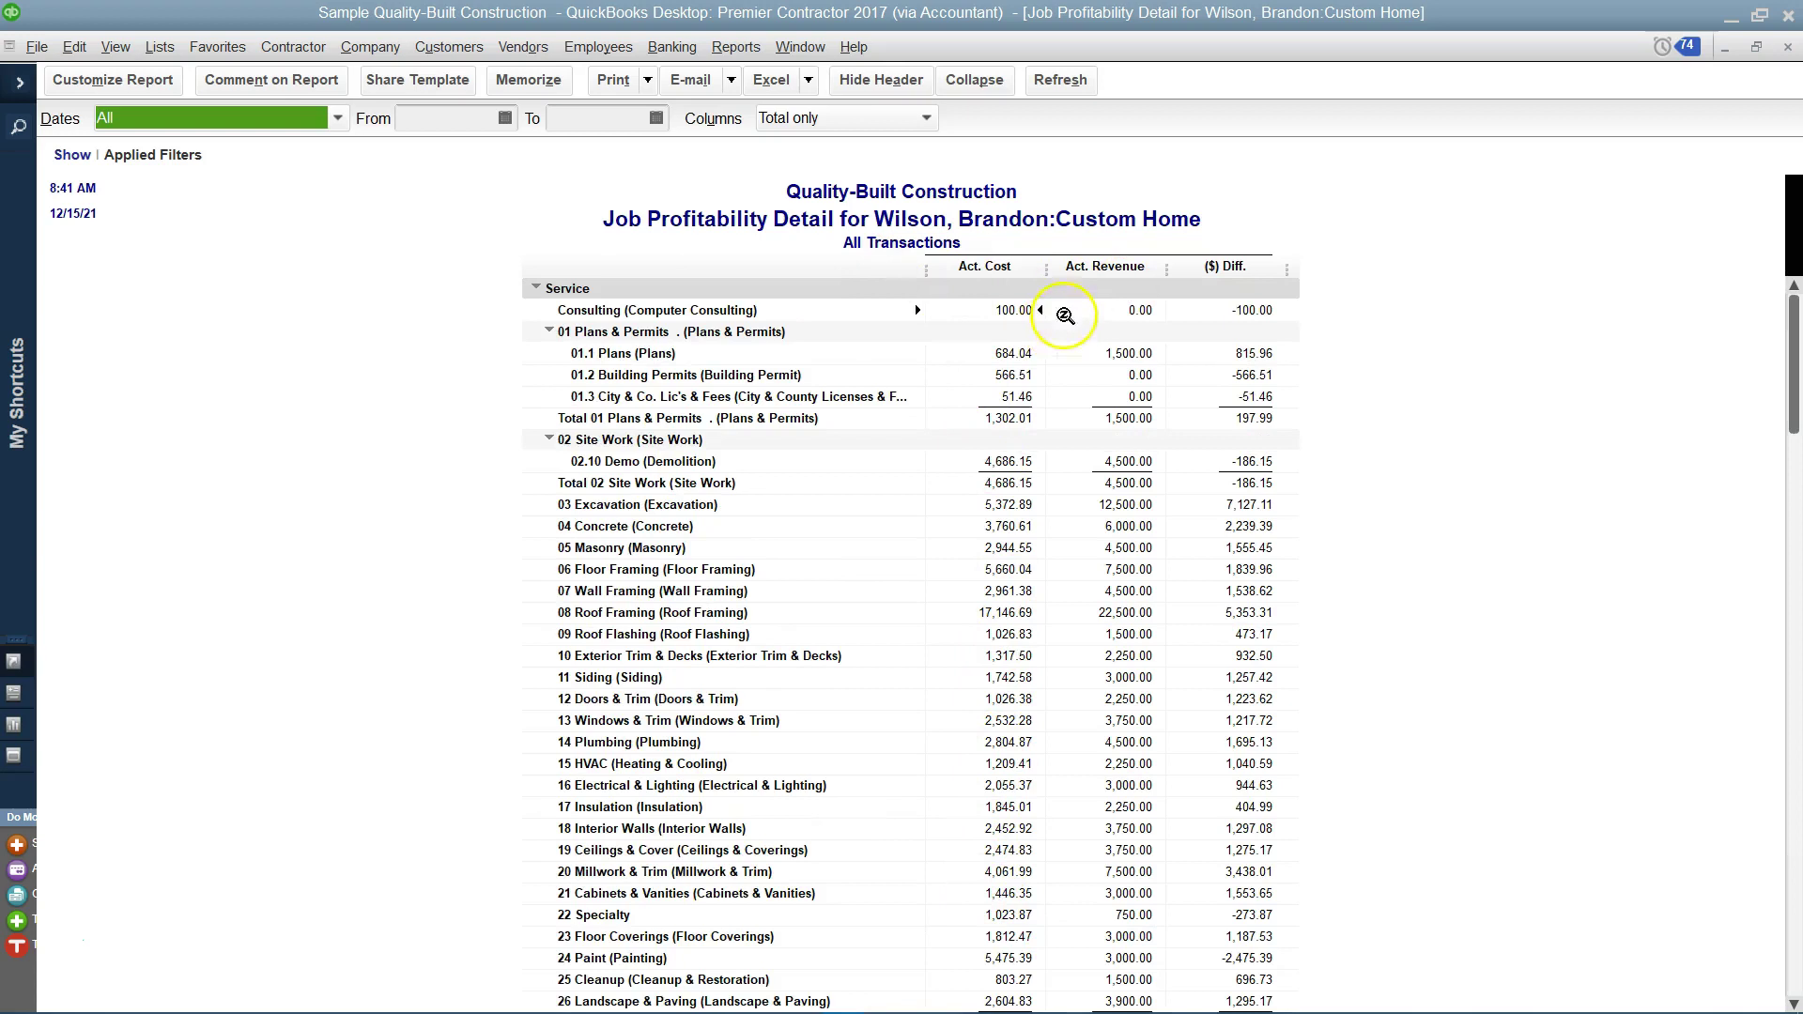
scroll(1366, 888, "down", 3)
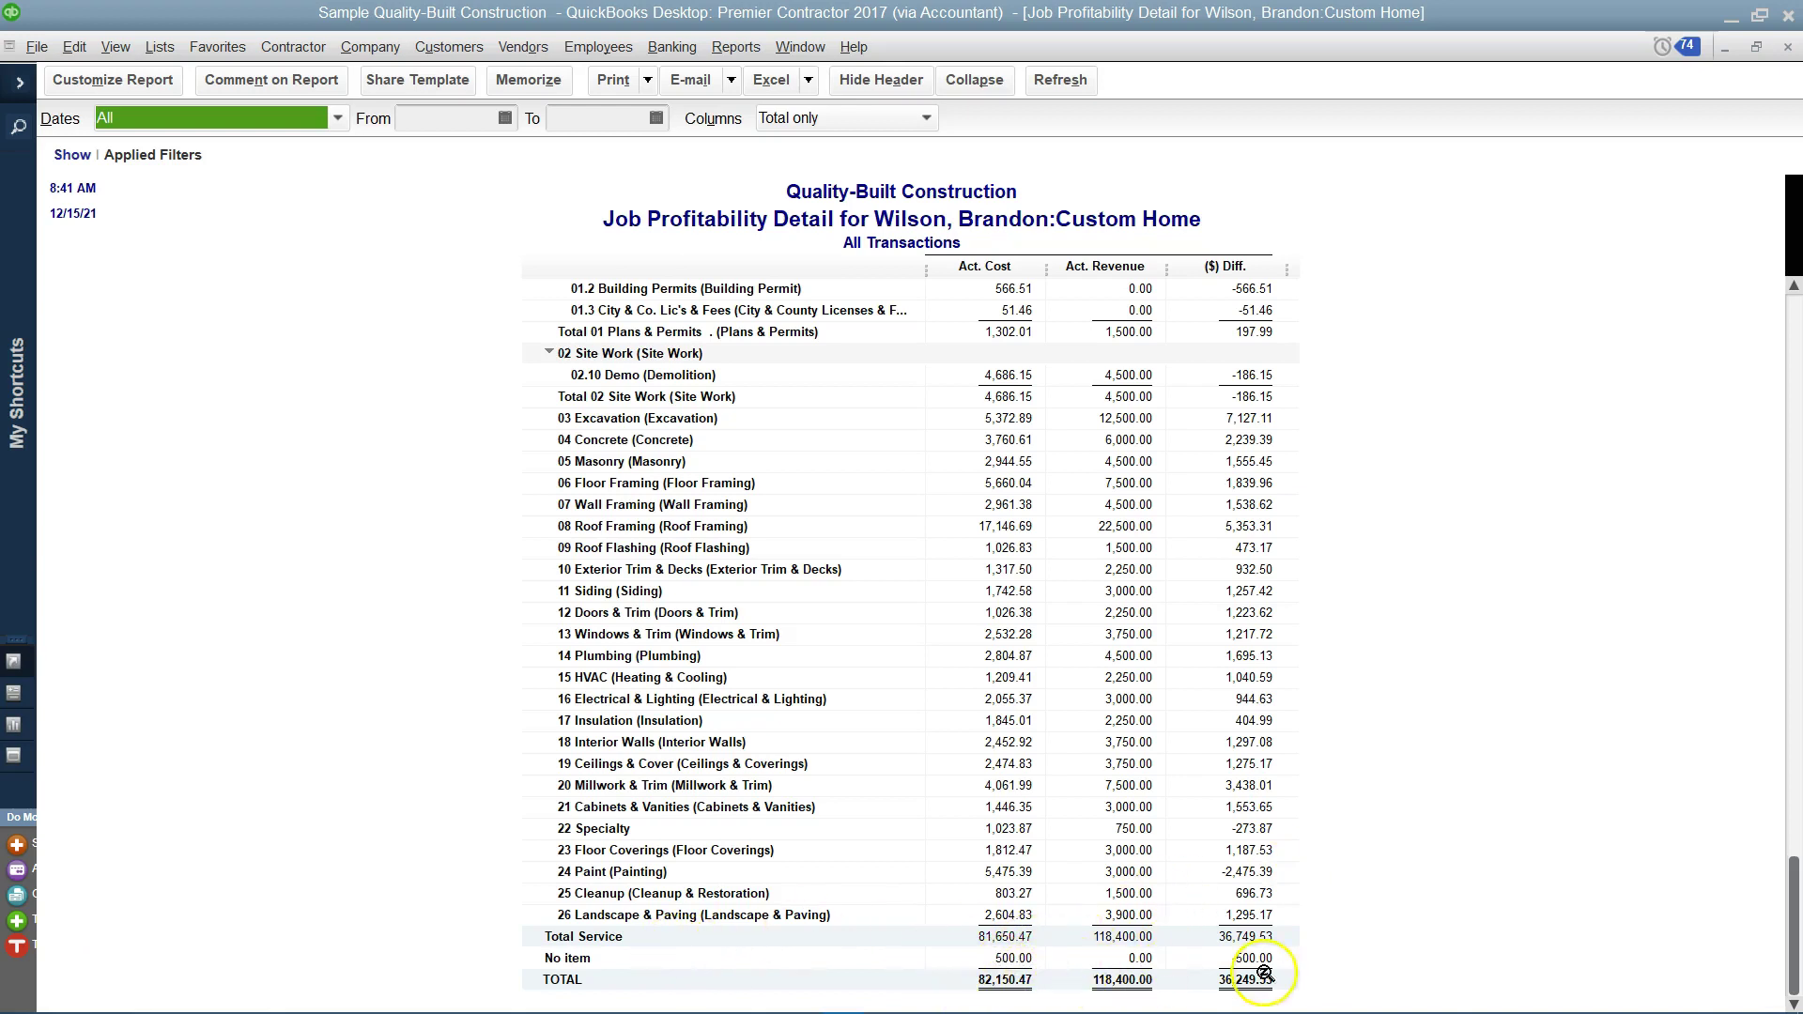
double_click(1021, 963)
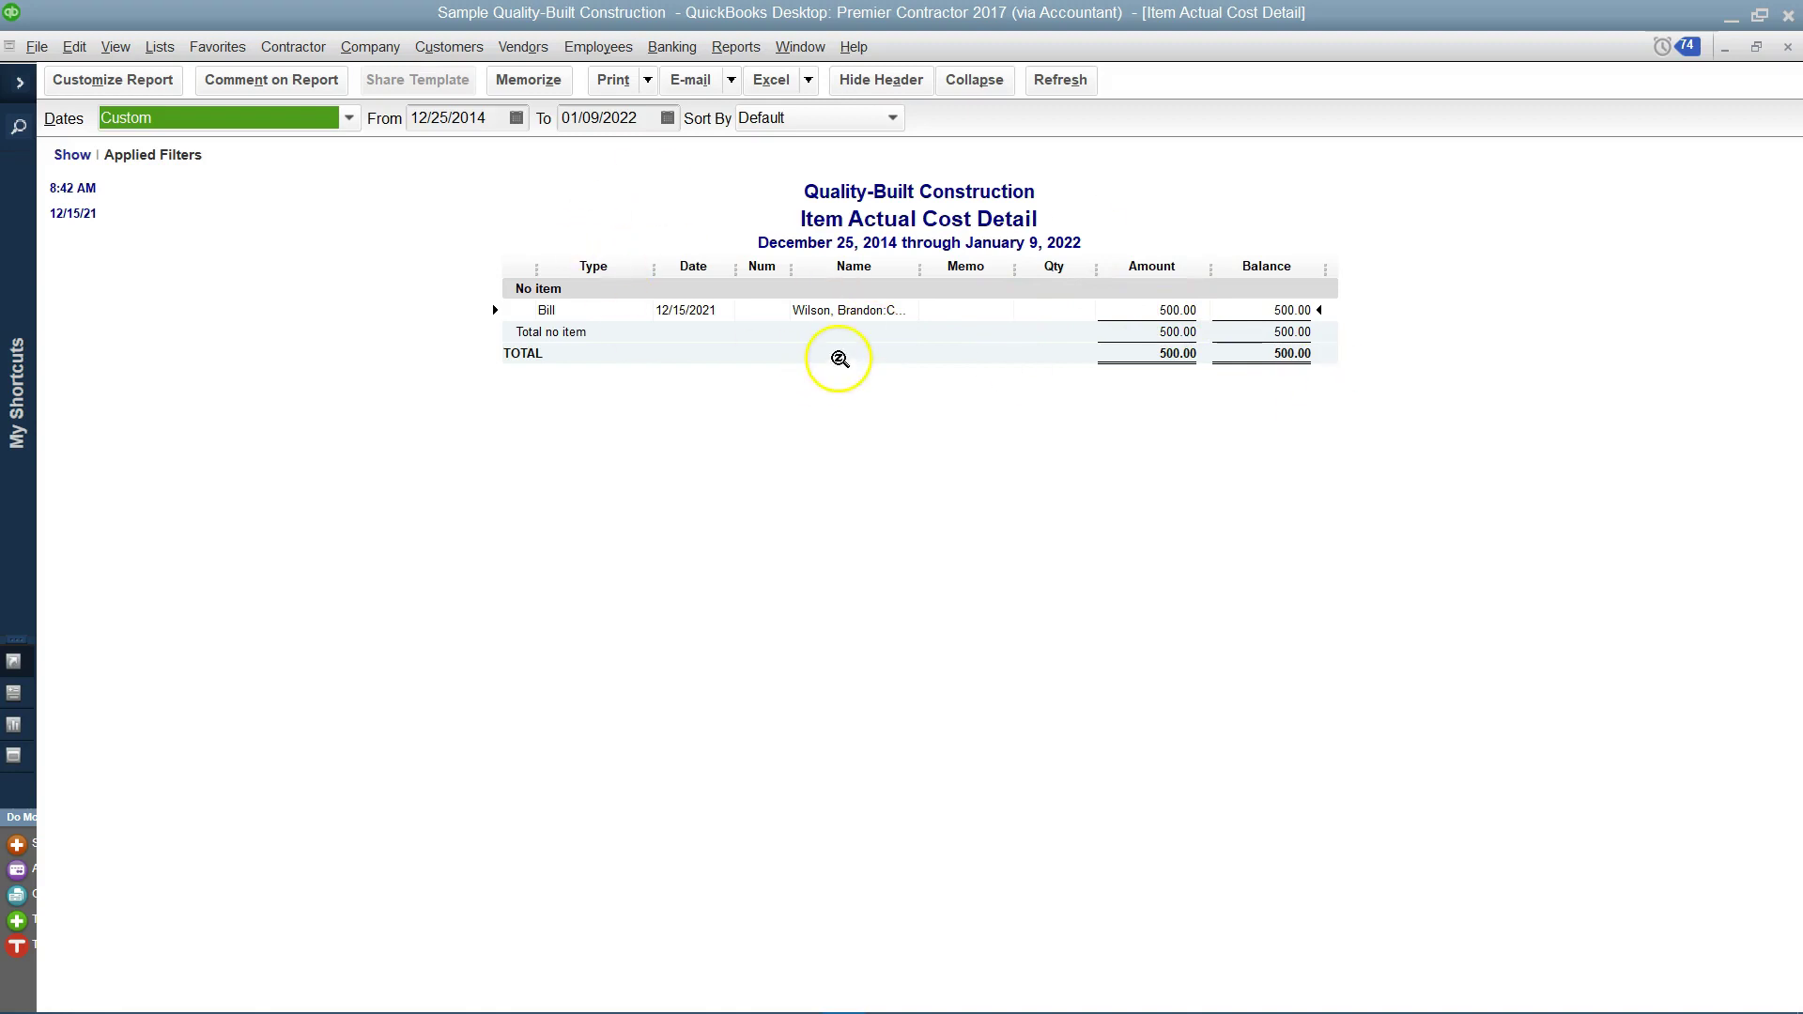
double_click(1182, 310)
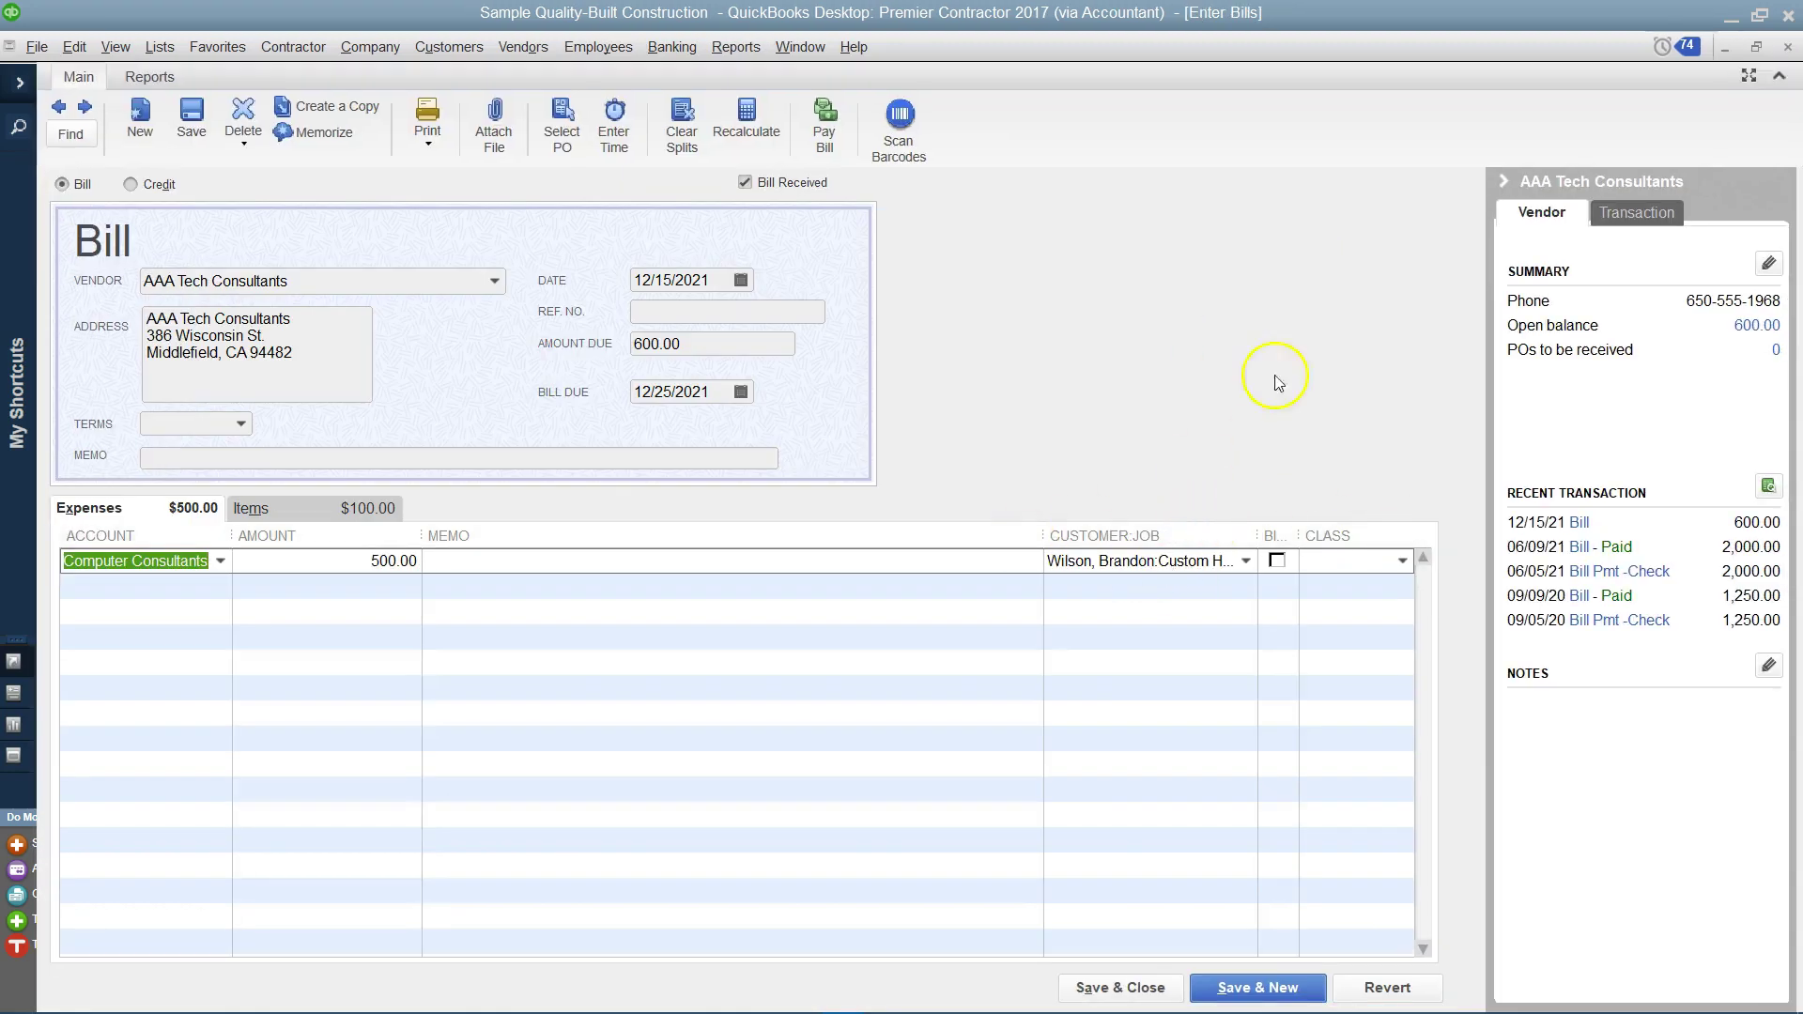
Close the bill and the item cost detail, and review the Job Profitability Detail report from Consulting to the total
left_click(1787, 49)
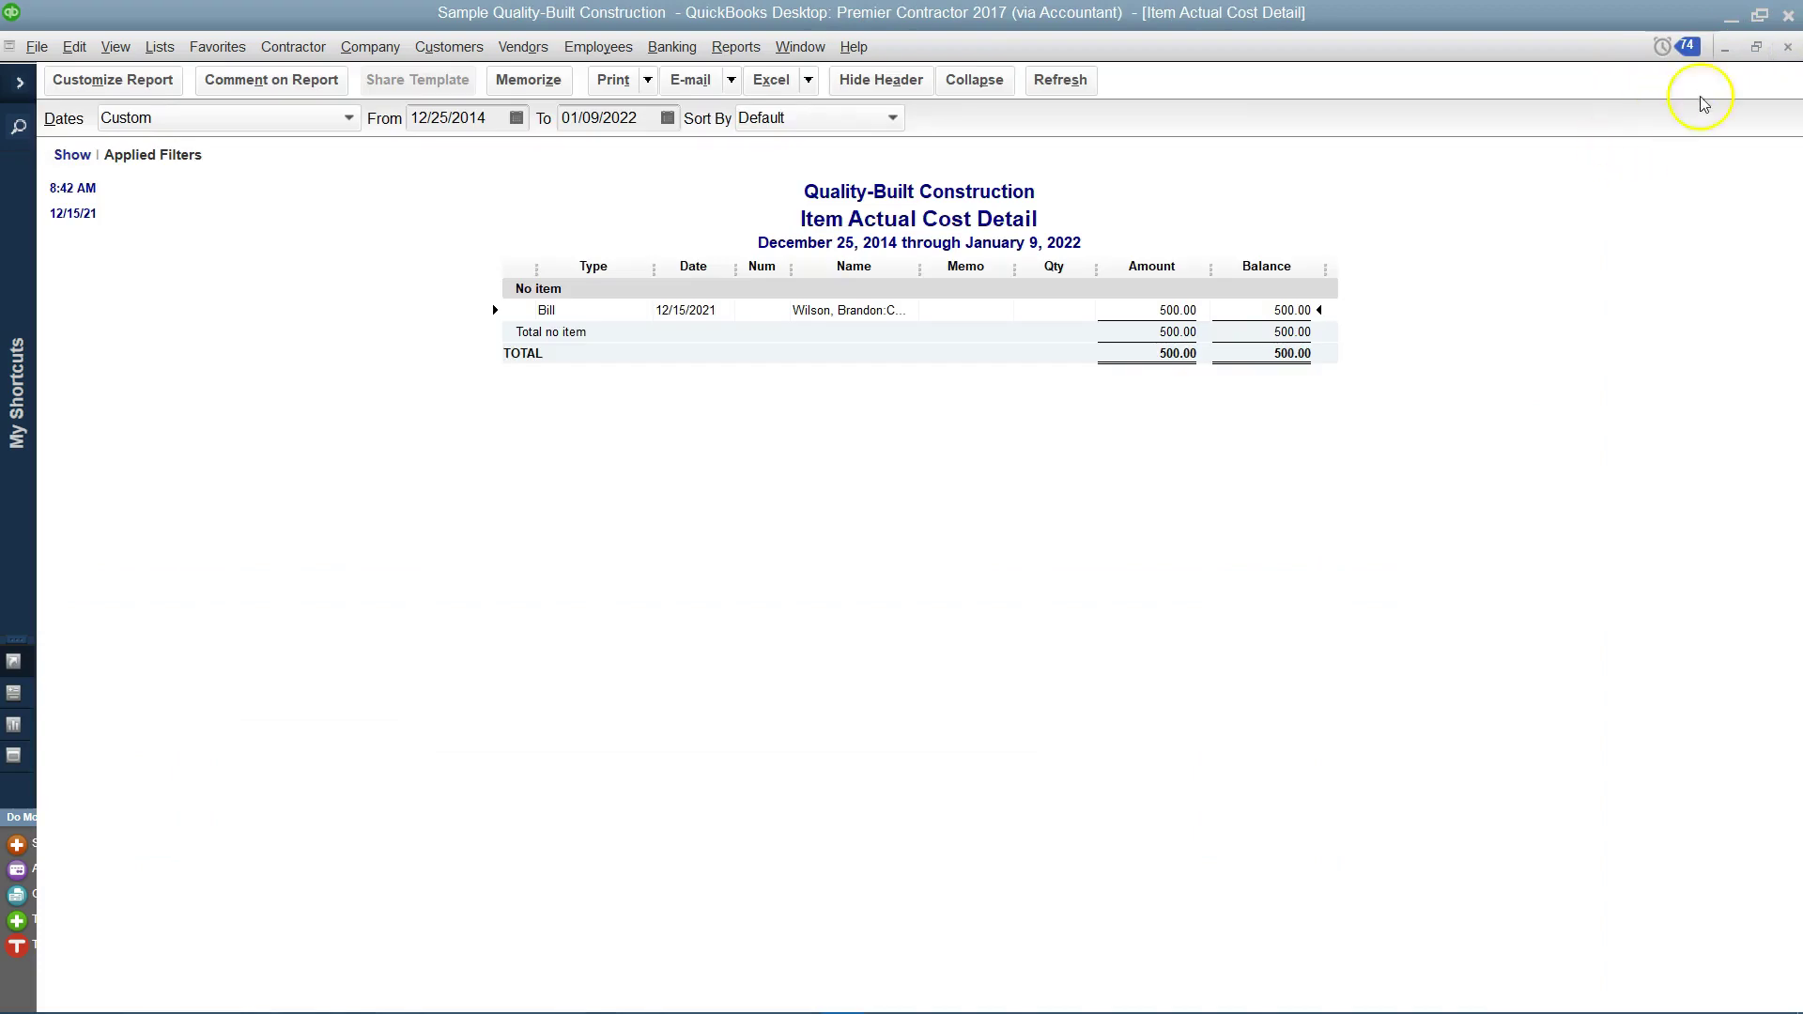
left_click(1789, 49)
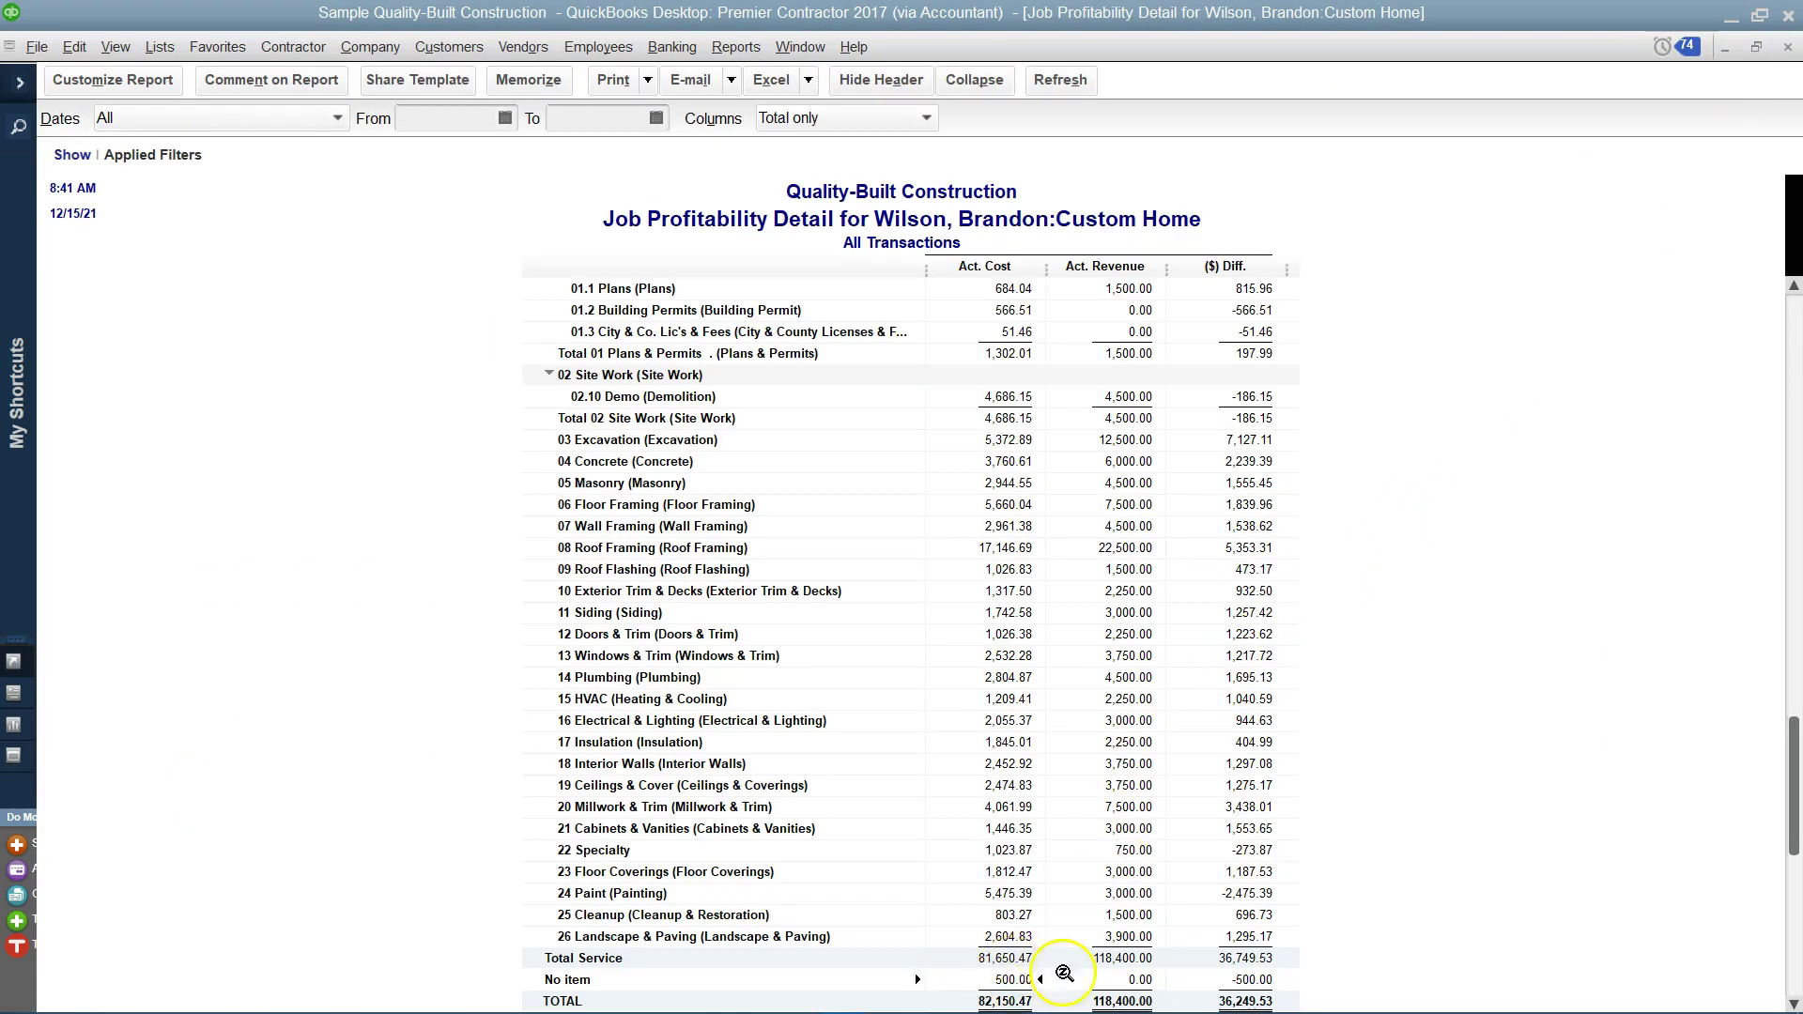
scroll(1255, 765, "up", 1)
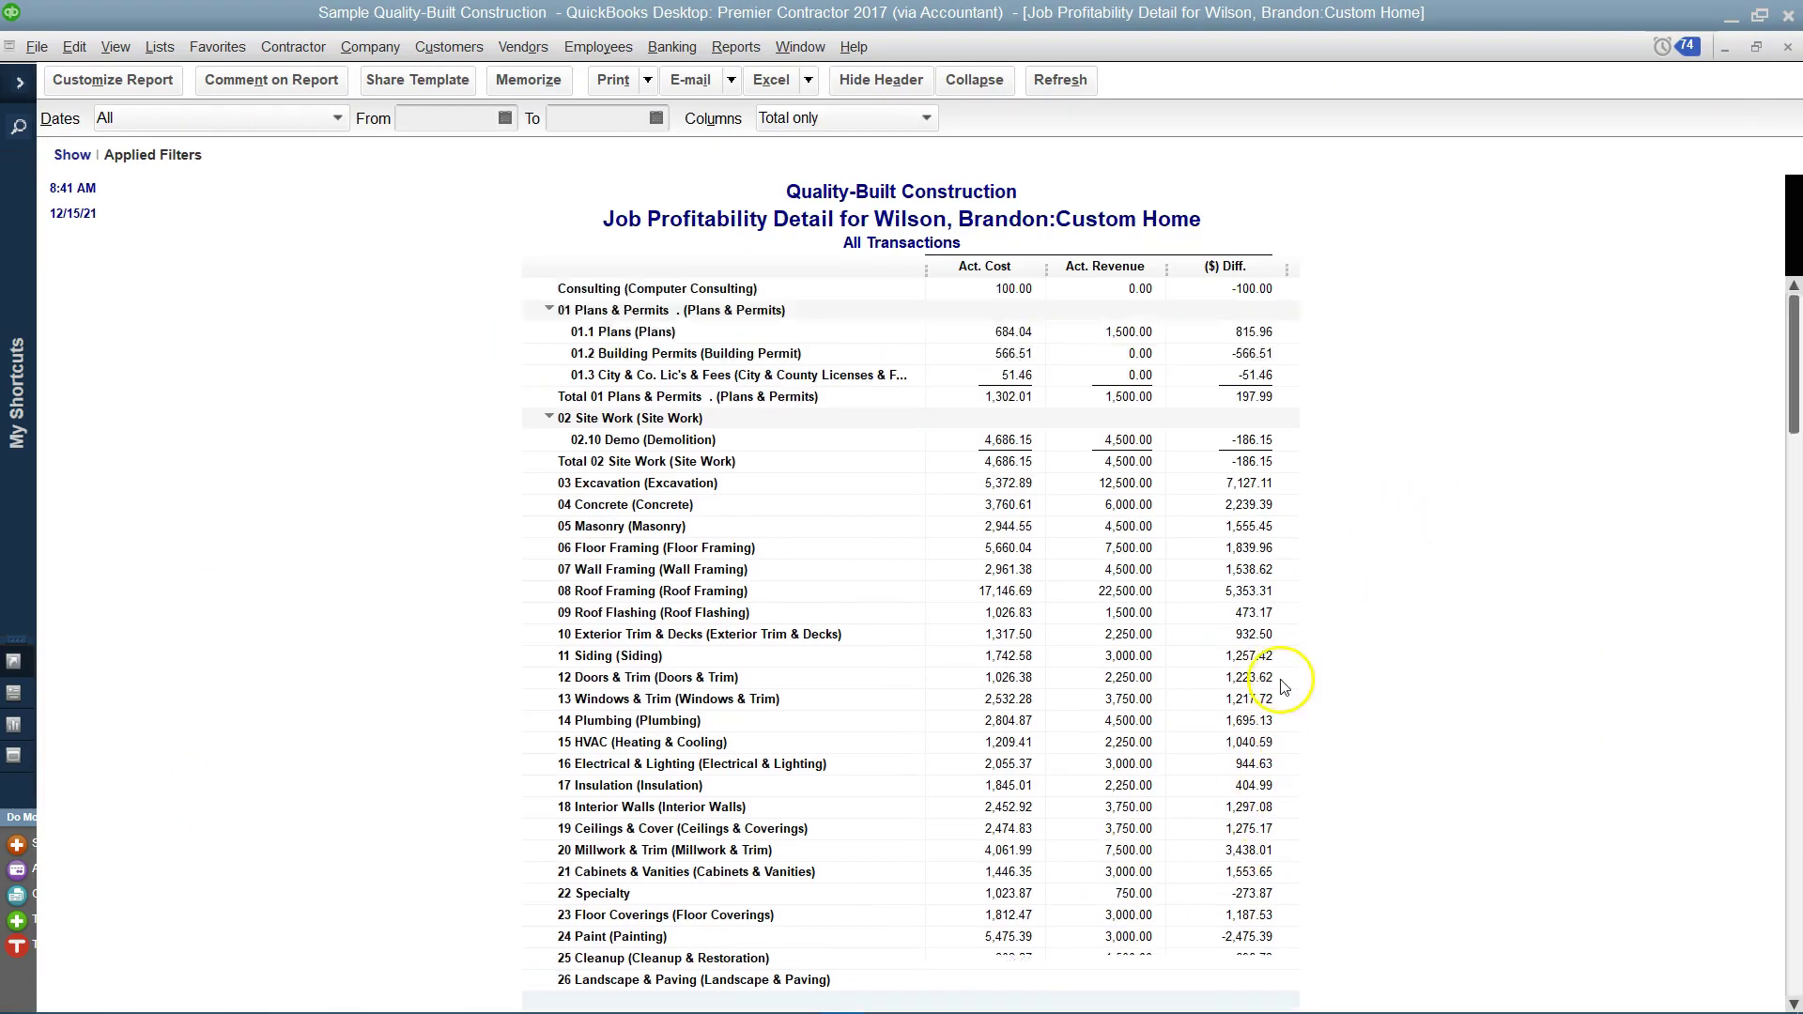
scroll(697, 603, "down", 2)
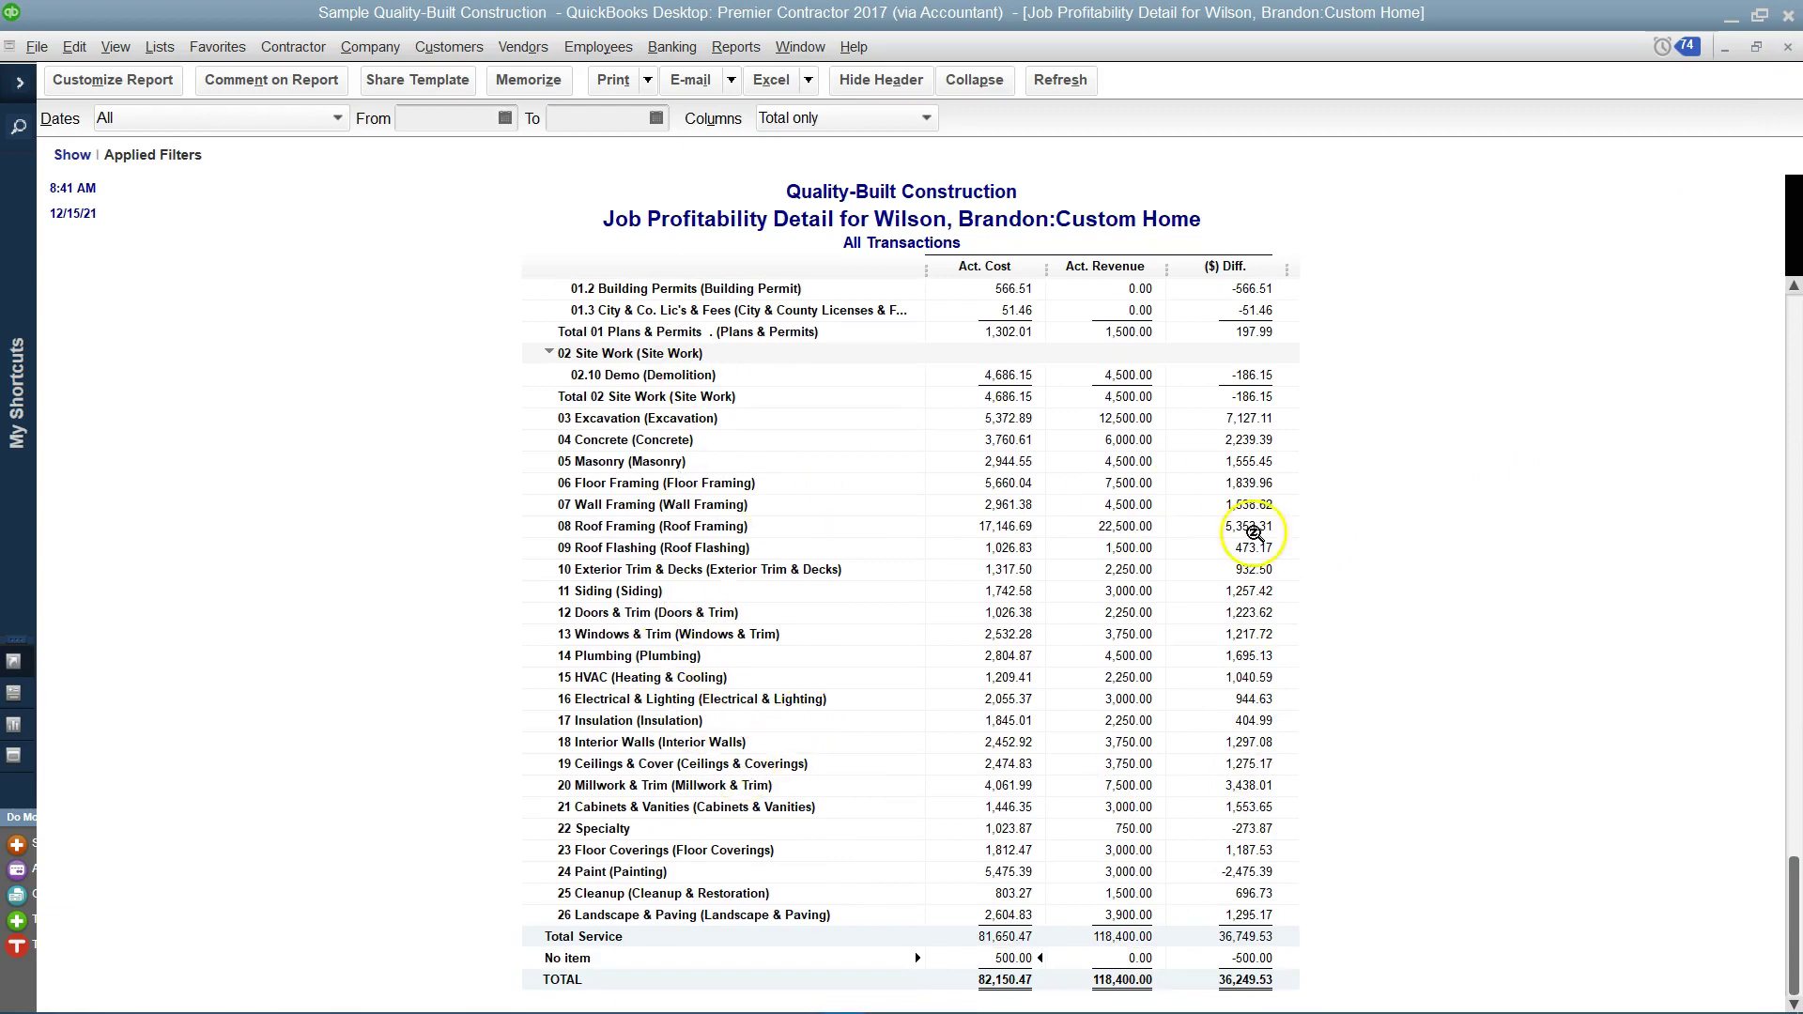
scroll(1305, 610, "up", 2)
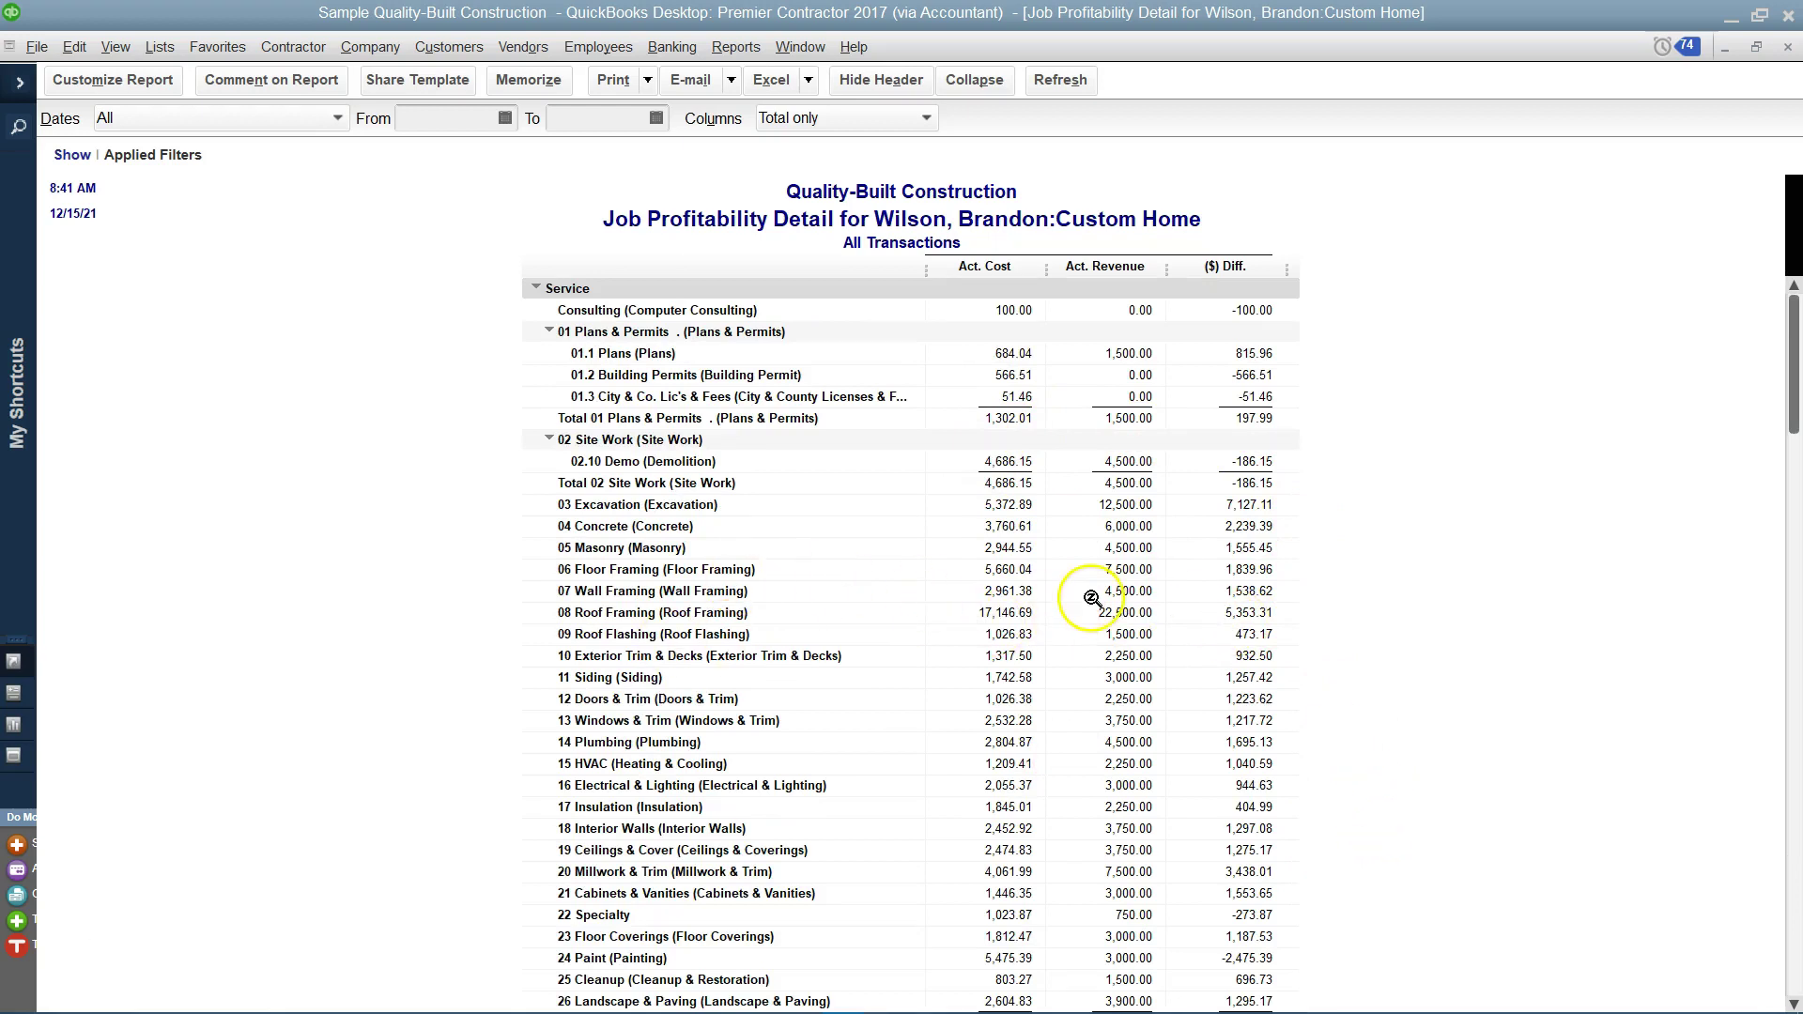
Open the memorized Accountant report Profit & Loss by Job
left_click(746, 47)
mouse_move(775, 111)
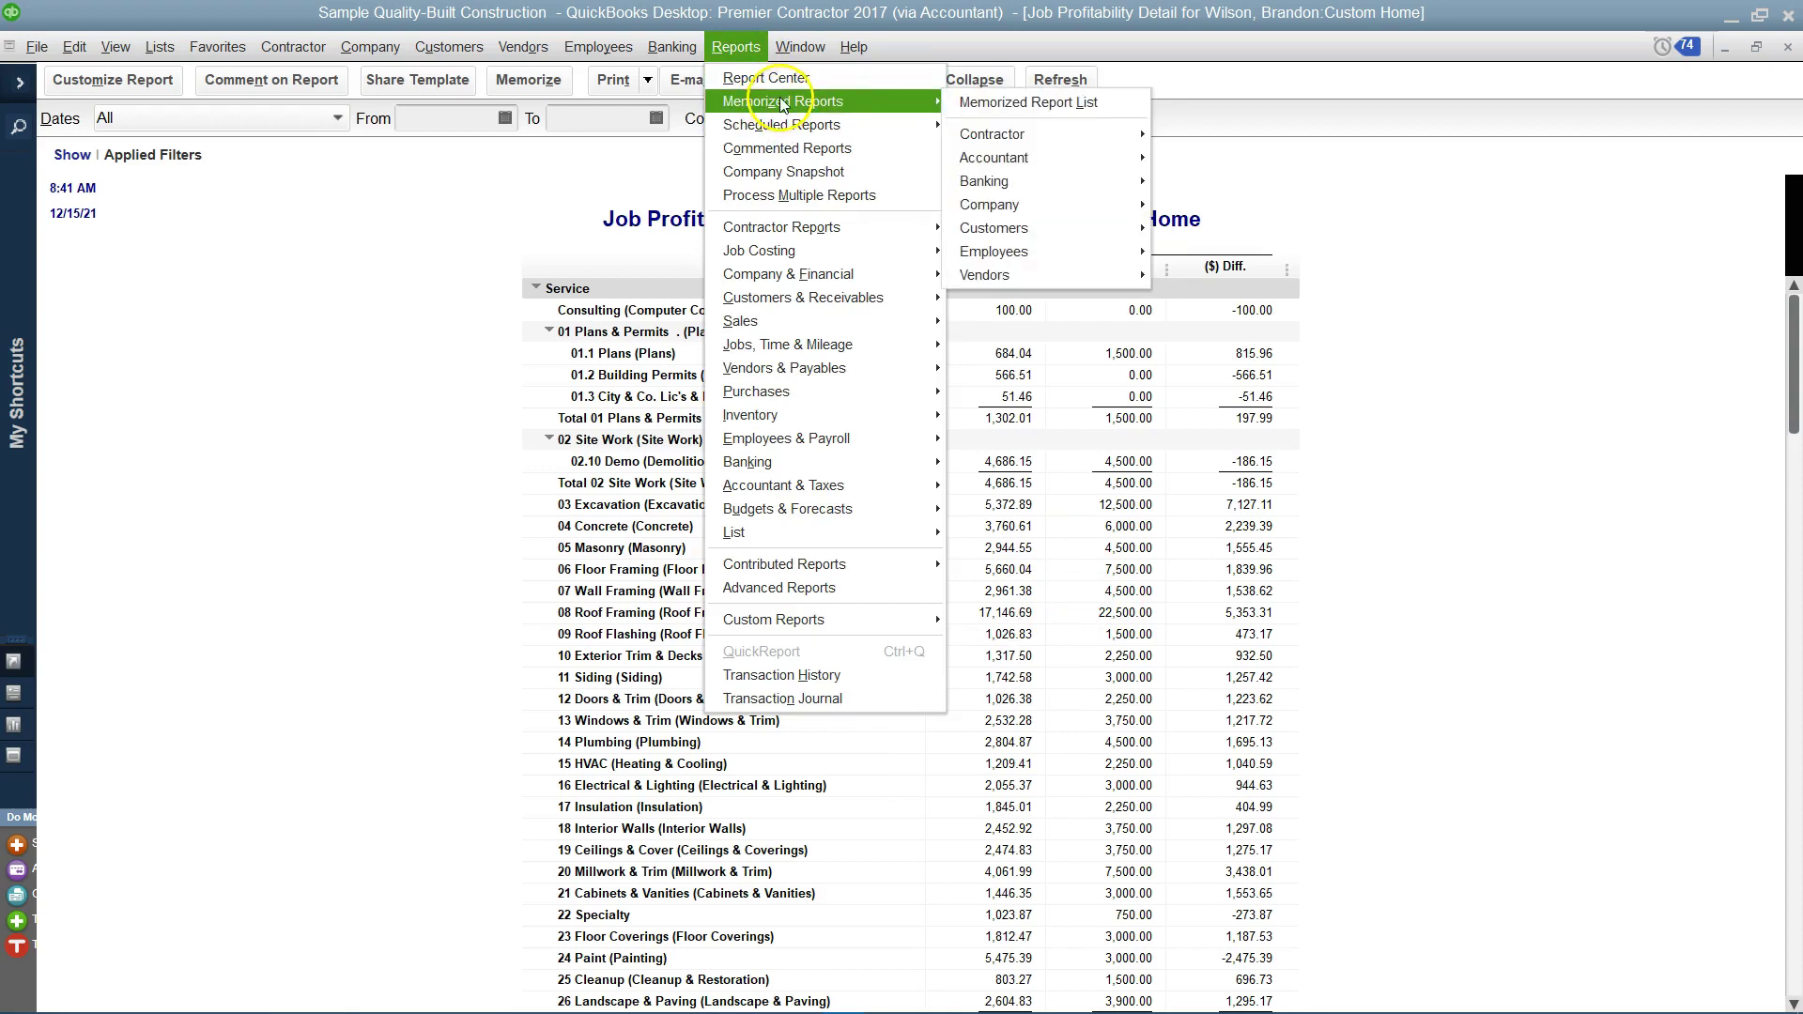
left_click(1014, 147)
mouse_move(1014, 158)
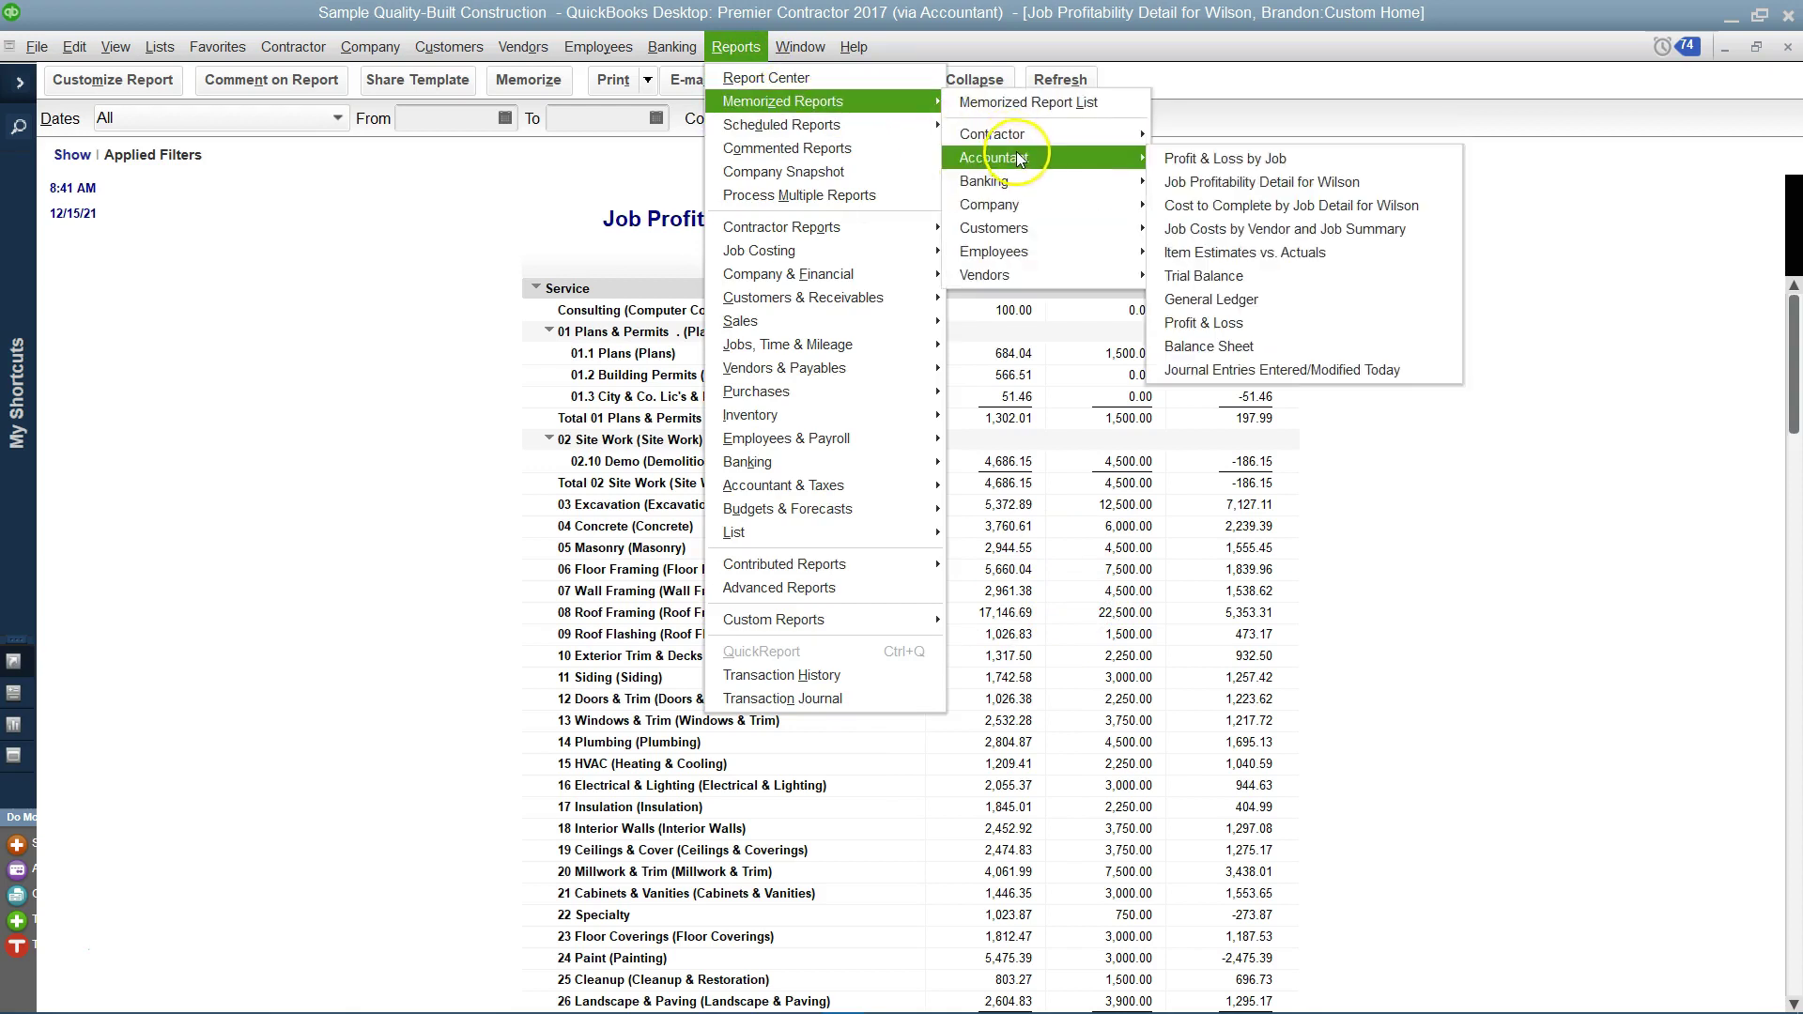
left_click(1297, 160)
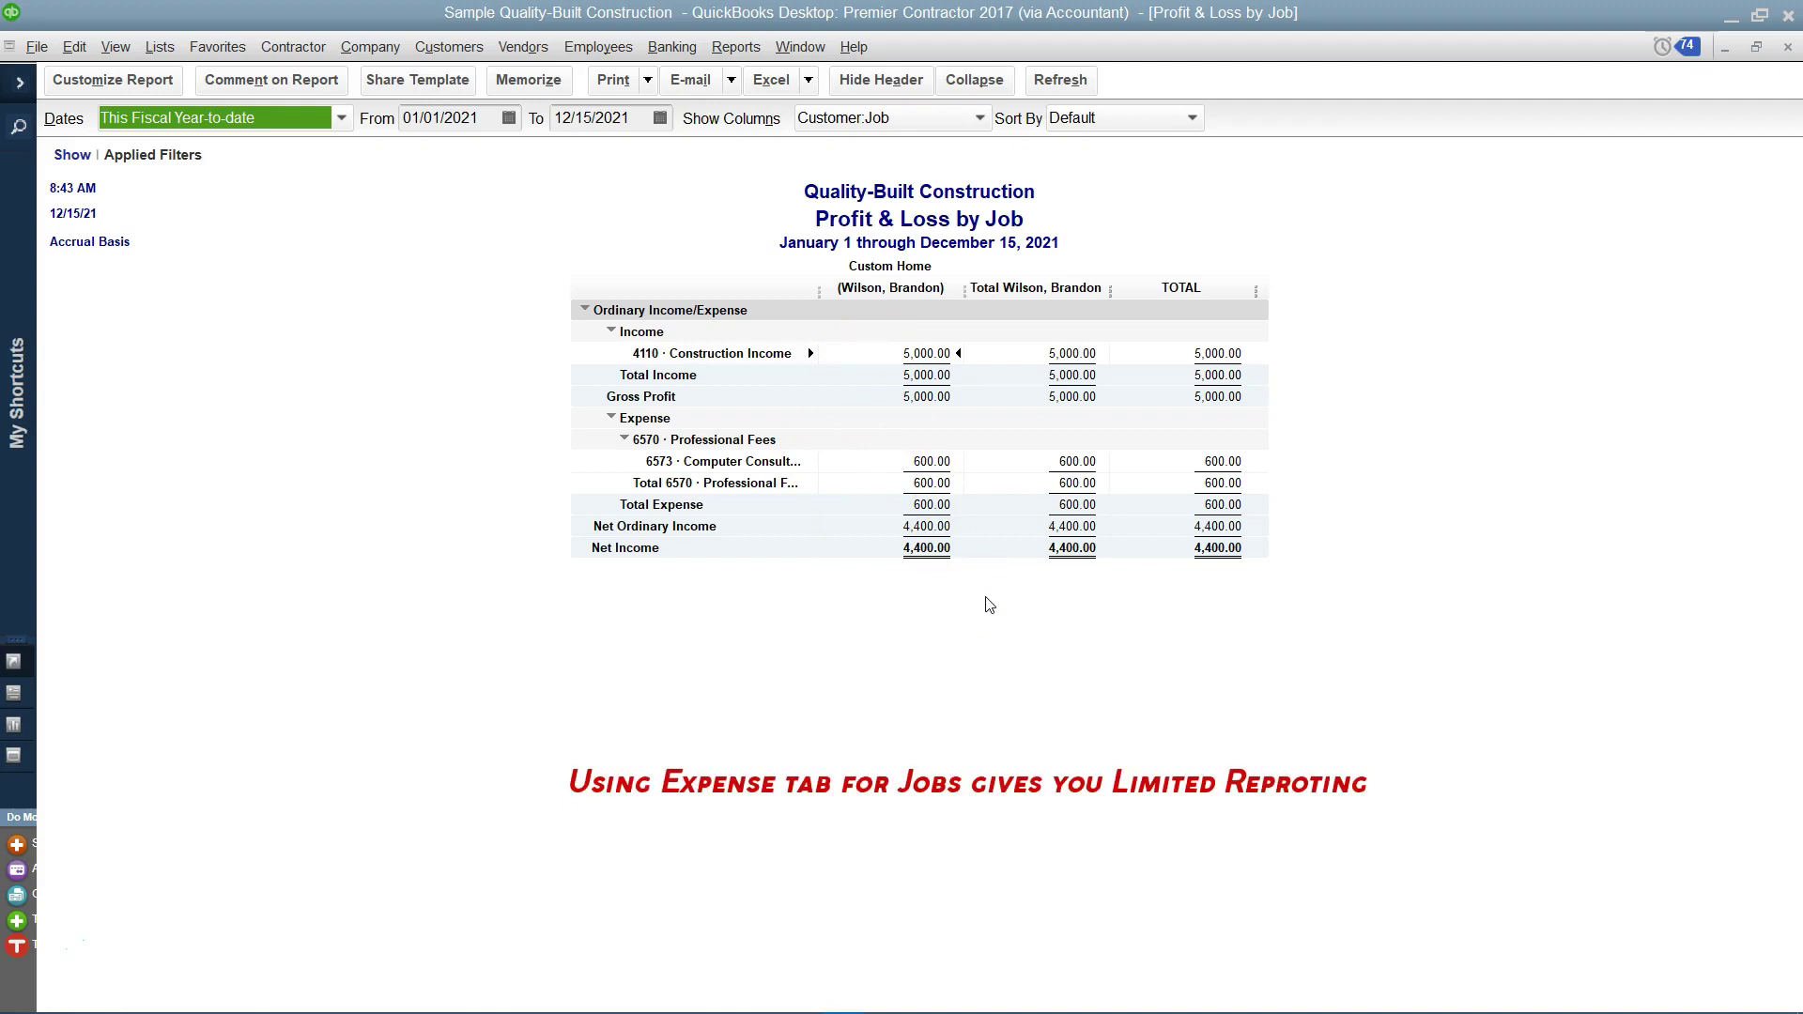
Drill into the Custom Home job's Computer Consultants expense, view the bill's expense lines from the 500.00 entry, and return to Profit & Loss by Job
double_click(931, 463)
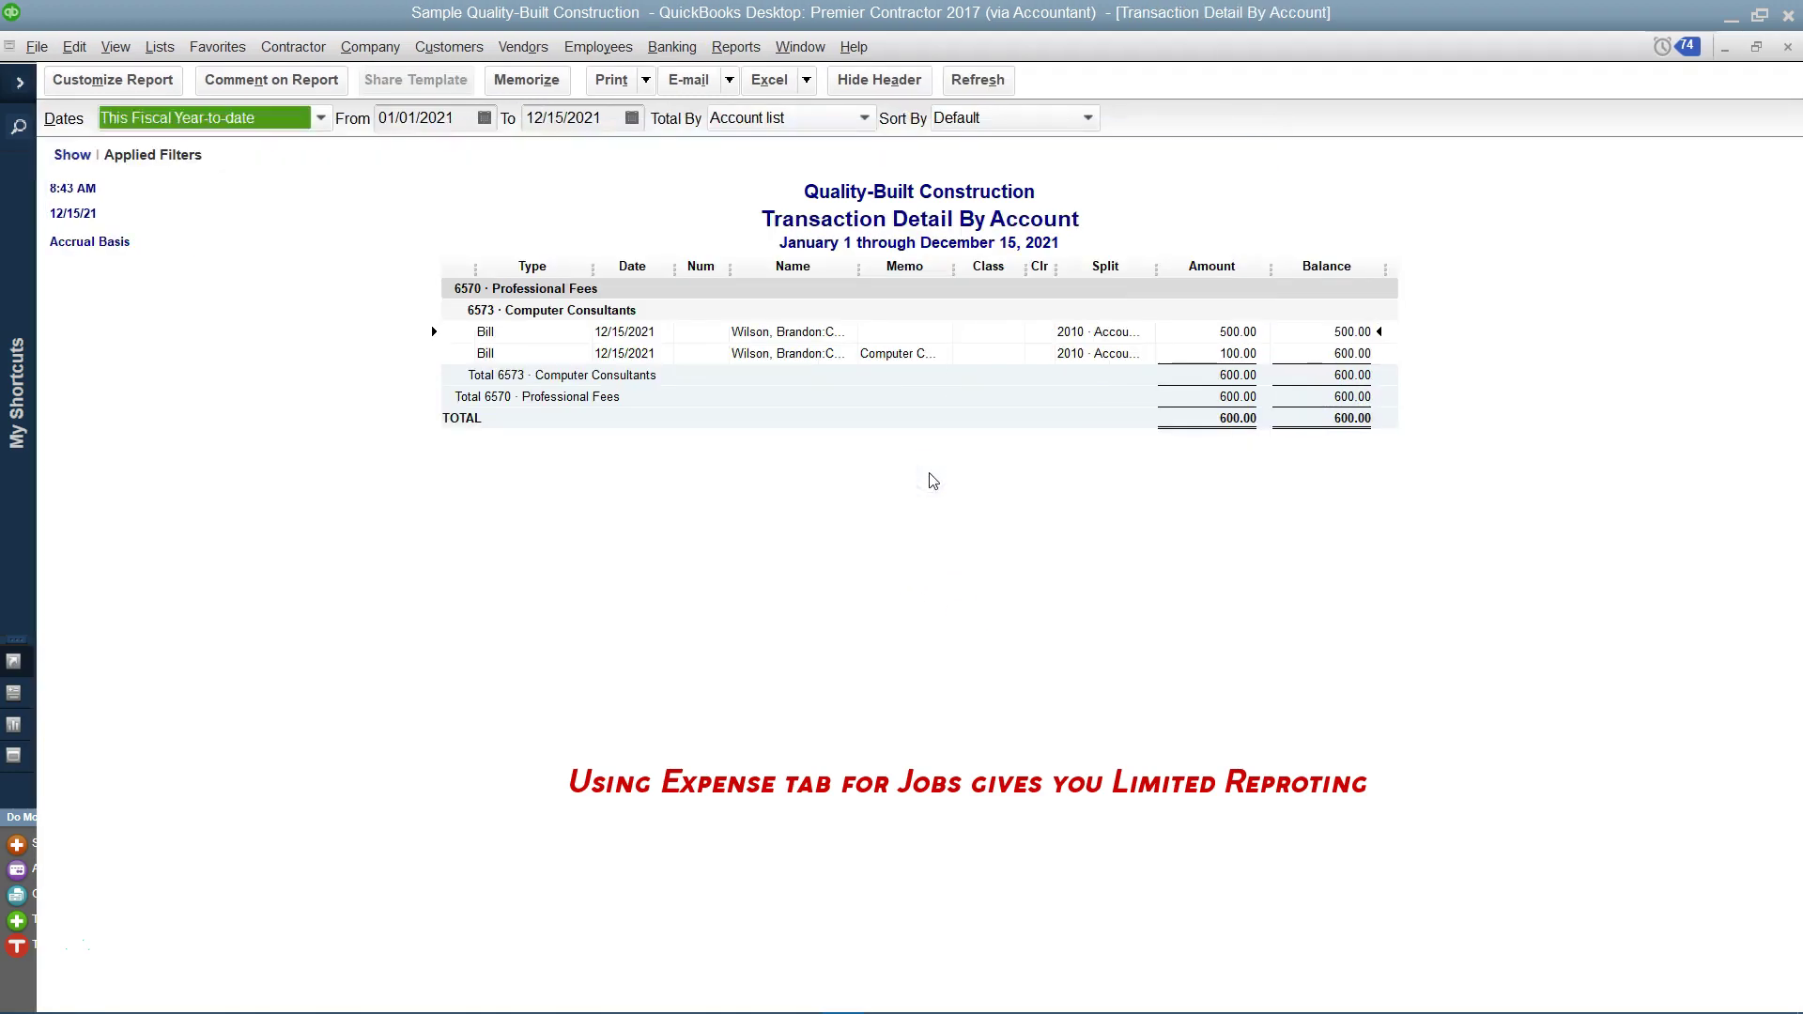
double_click(1239, 332)
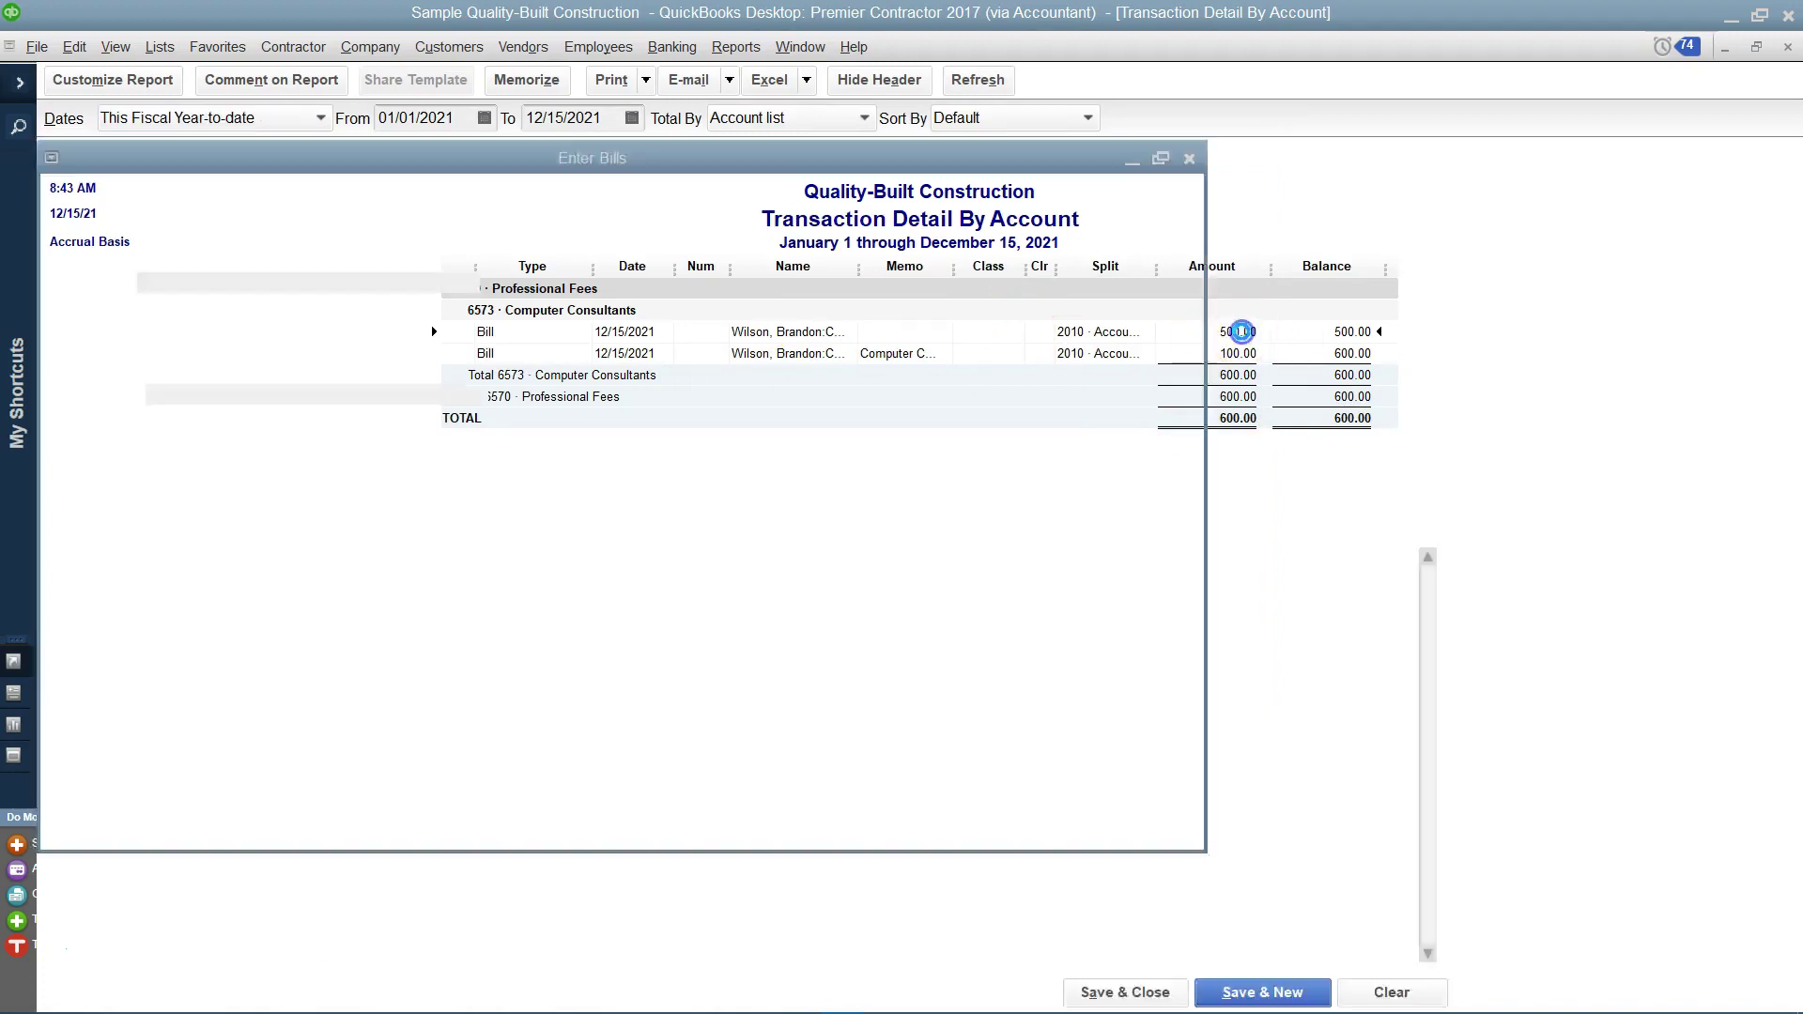
left_click(94, 508)
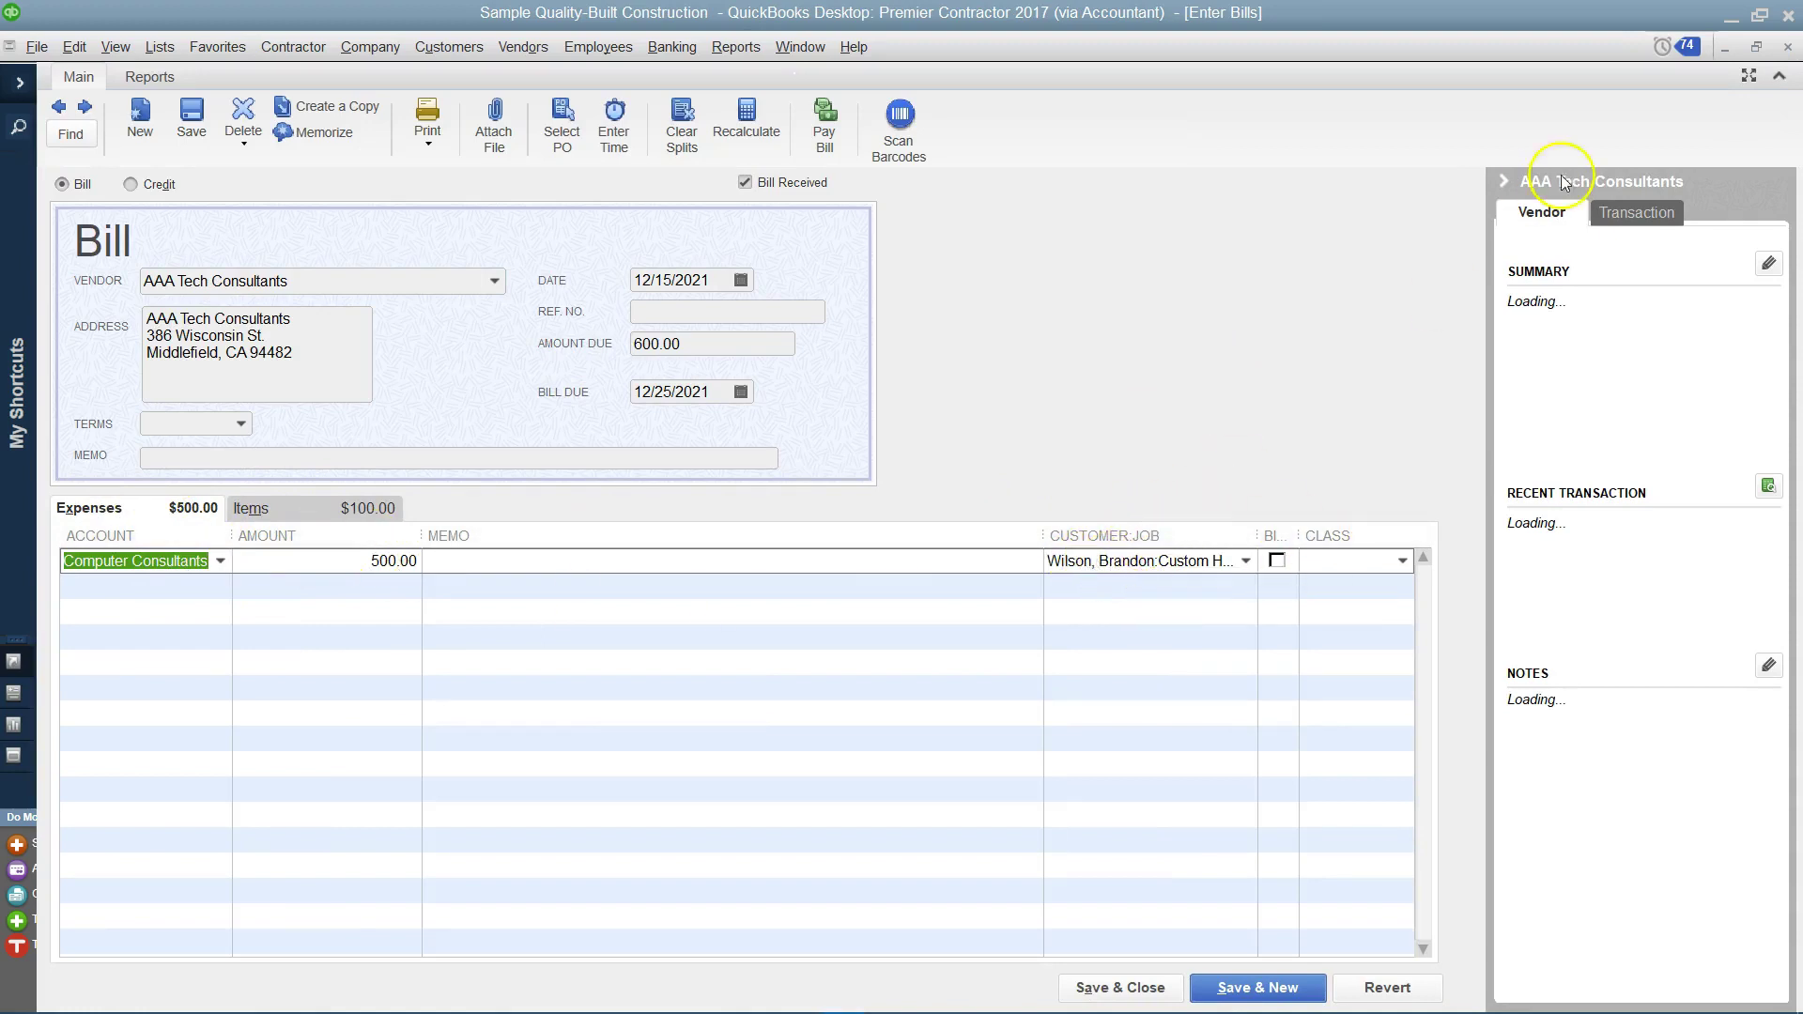
left_click(1789, 47)
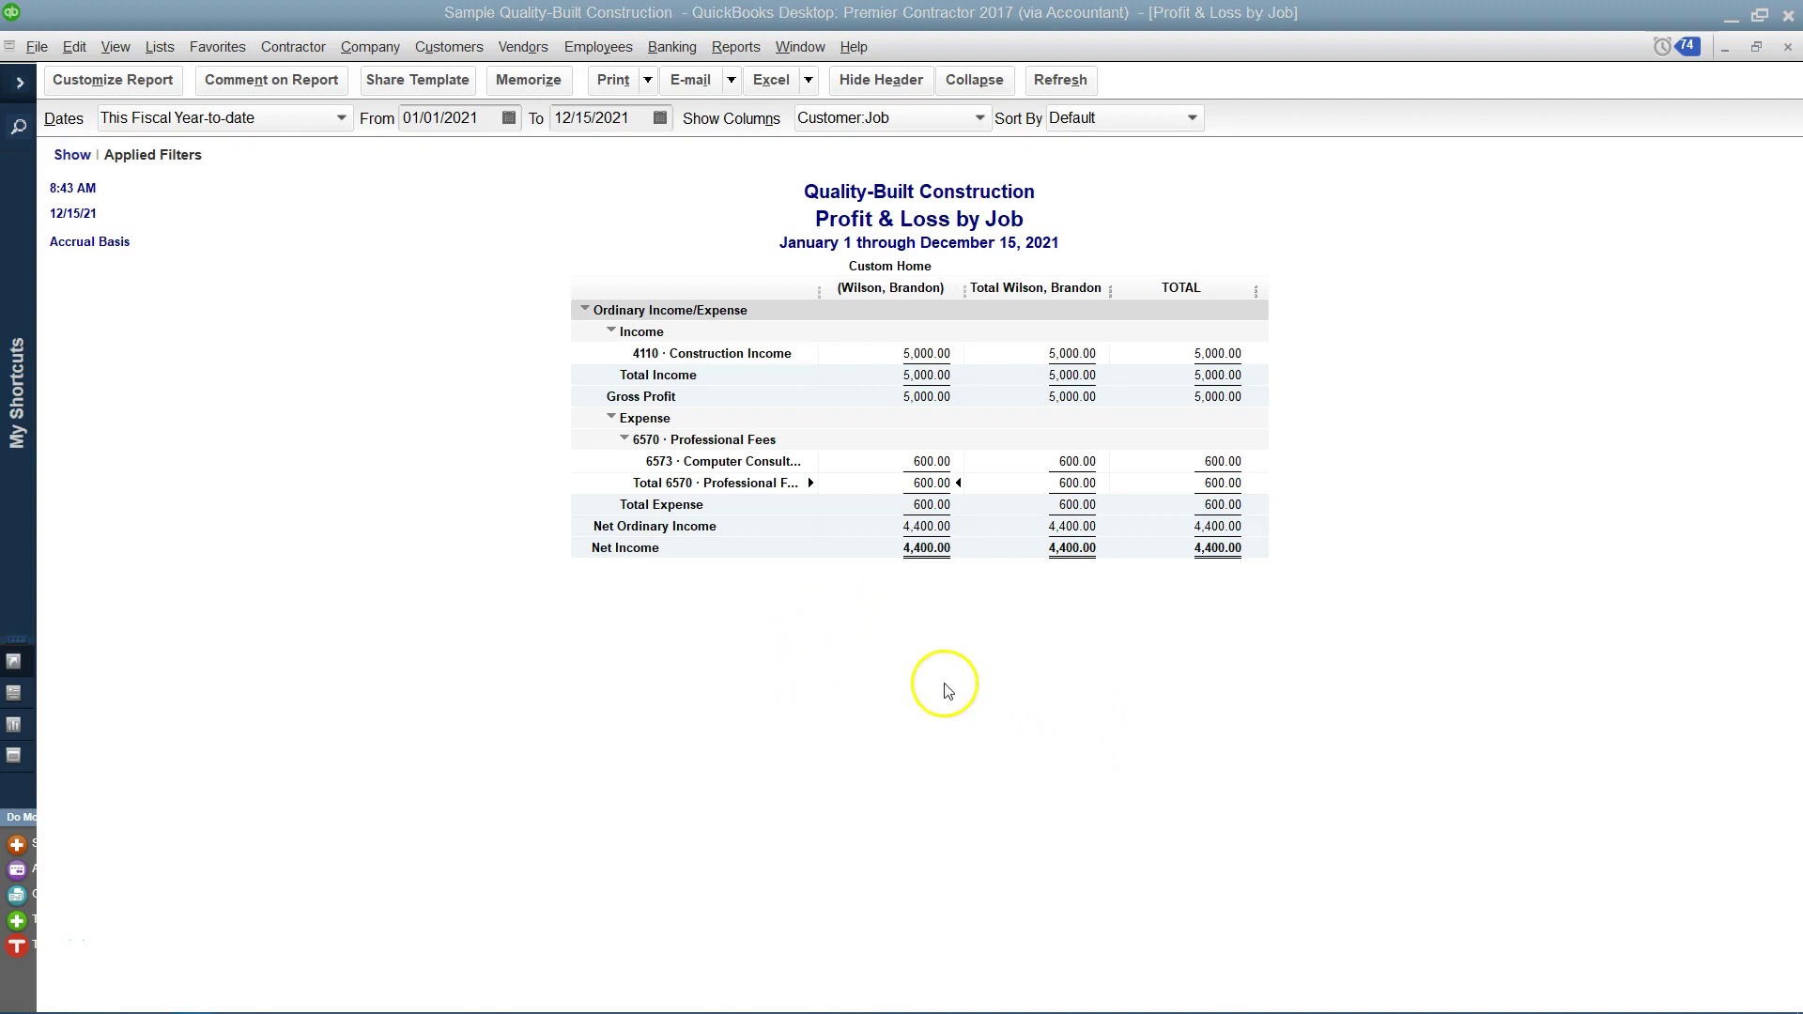
Drill into the Computer Consultants expense again, open the bill from its 100.00 entry, and compare its expense and item lines
double_click(938, 463)
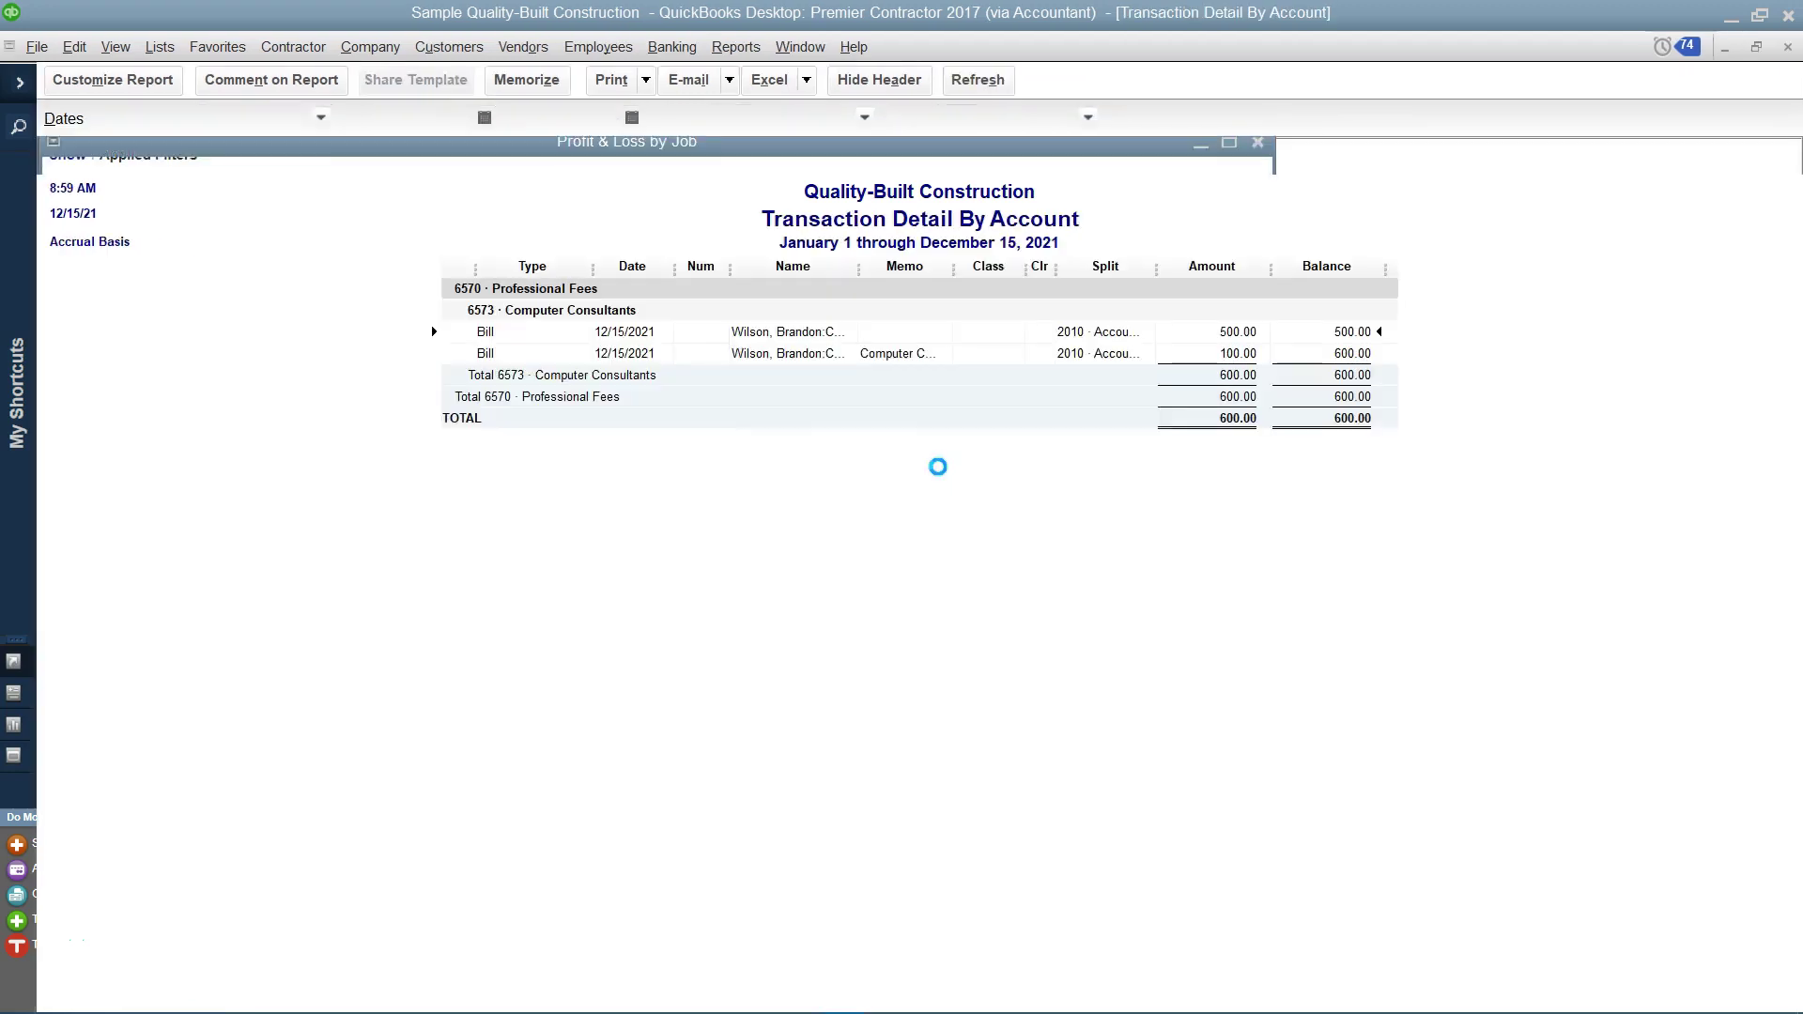
double_click(786, 350)
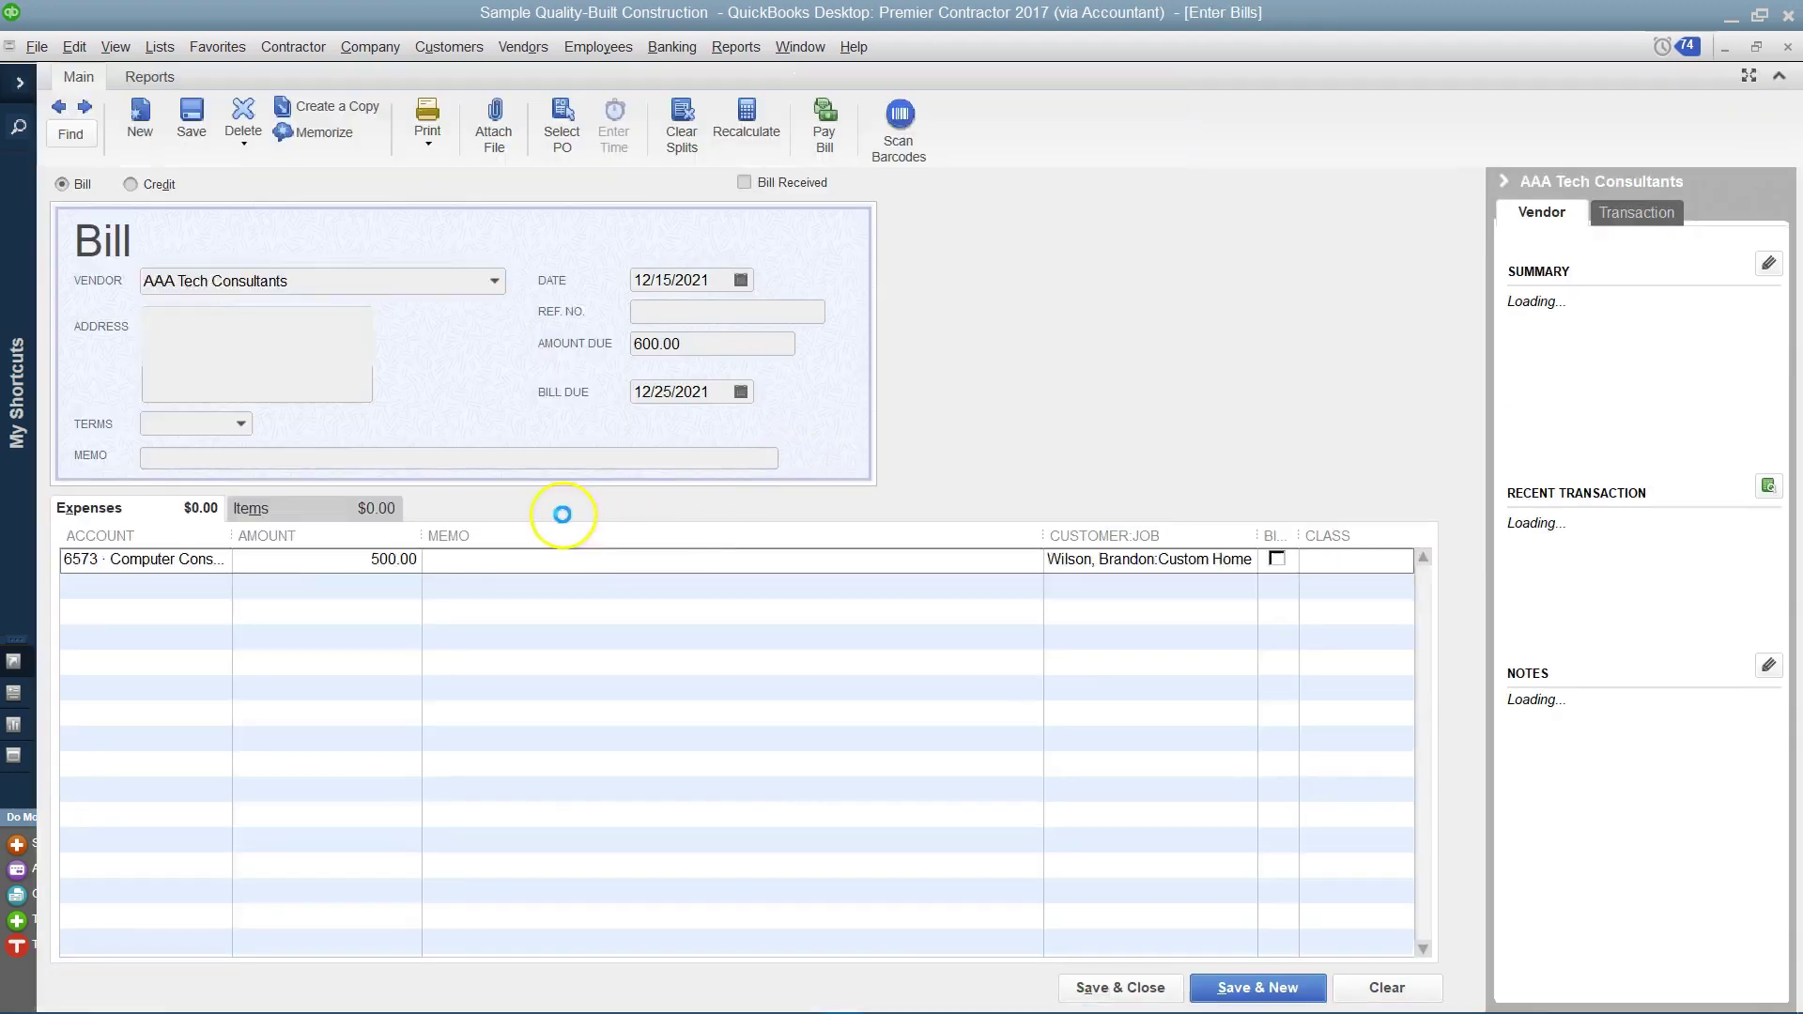
left_click(120, 508)
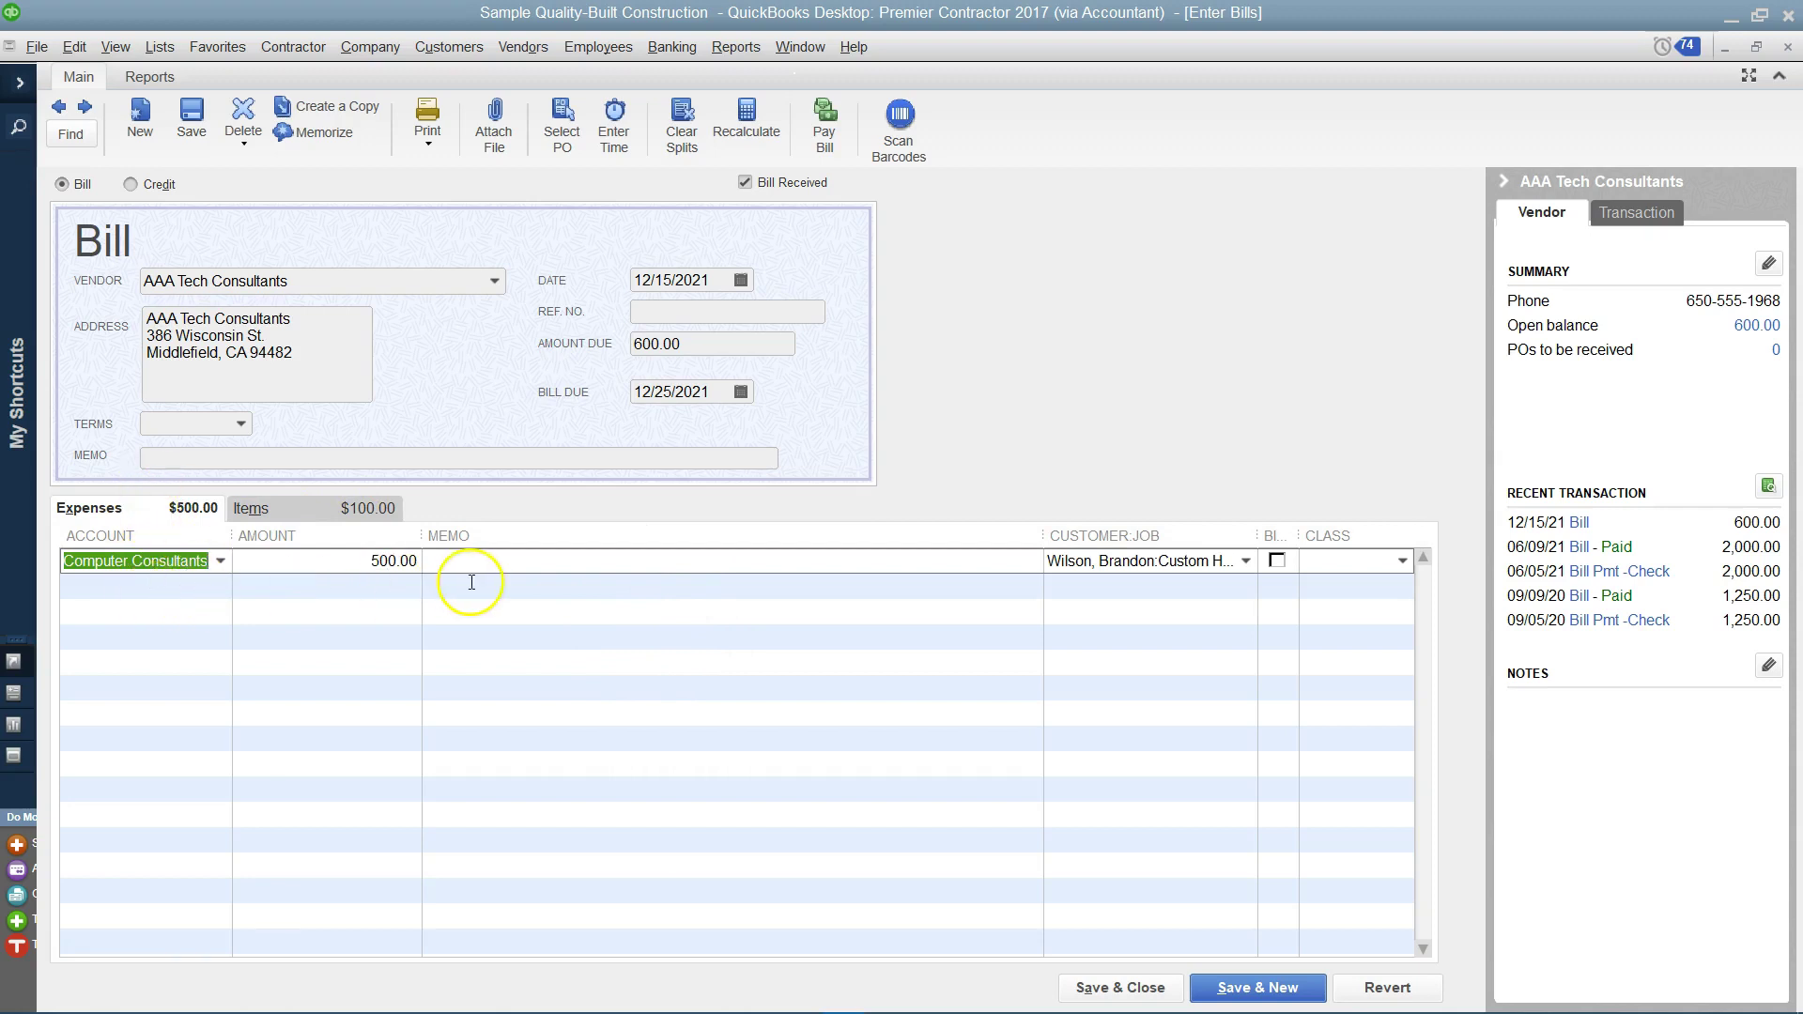
left_click(319, 507)
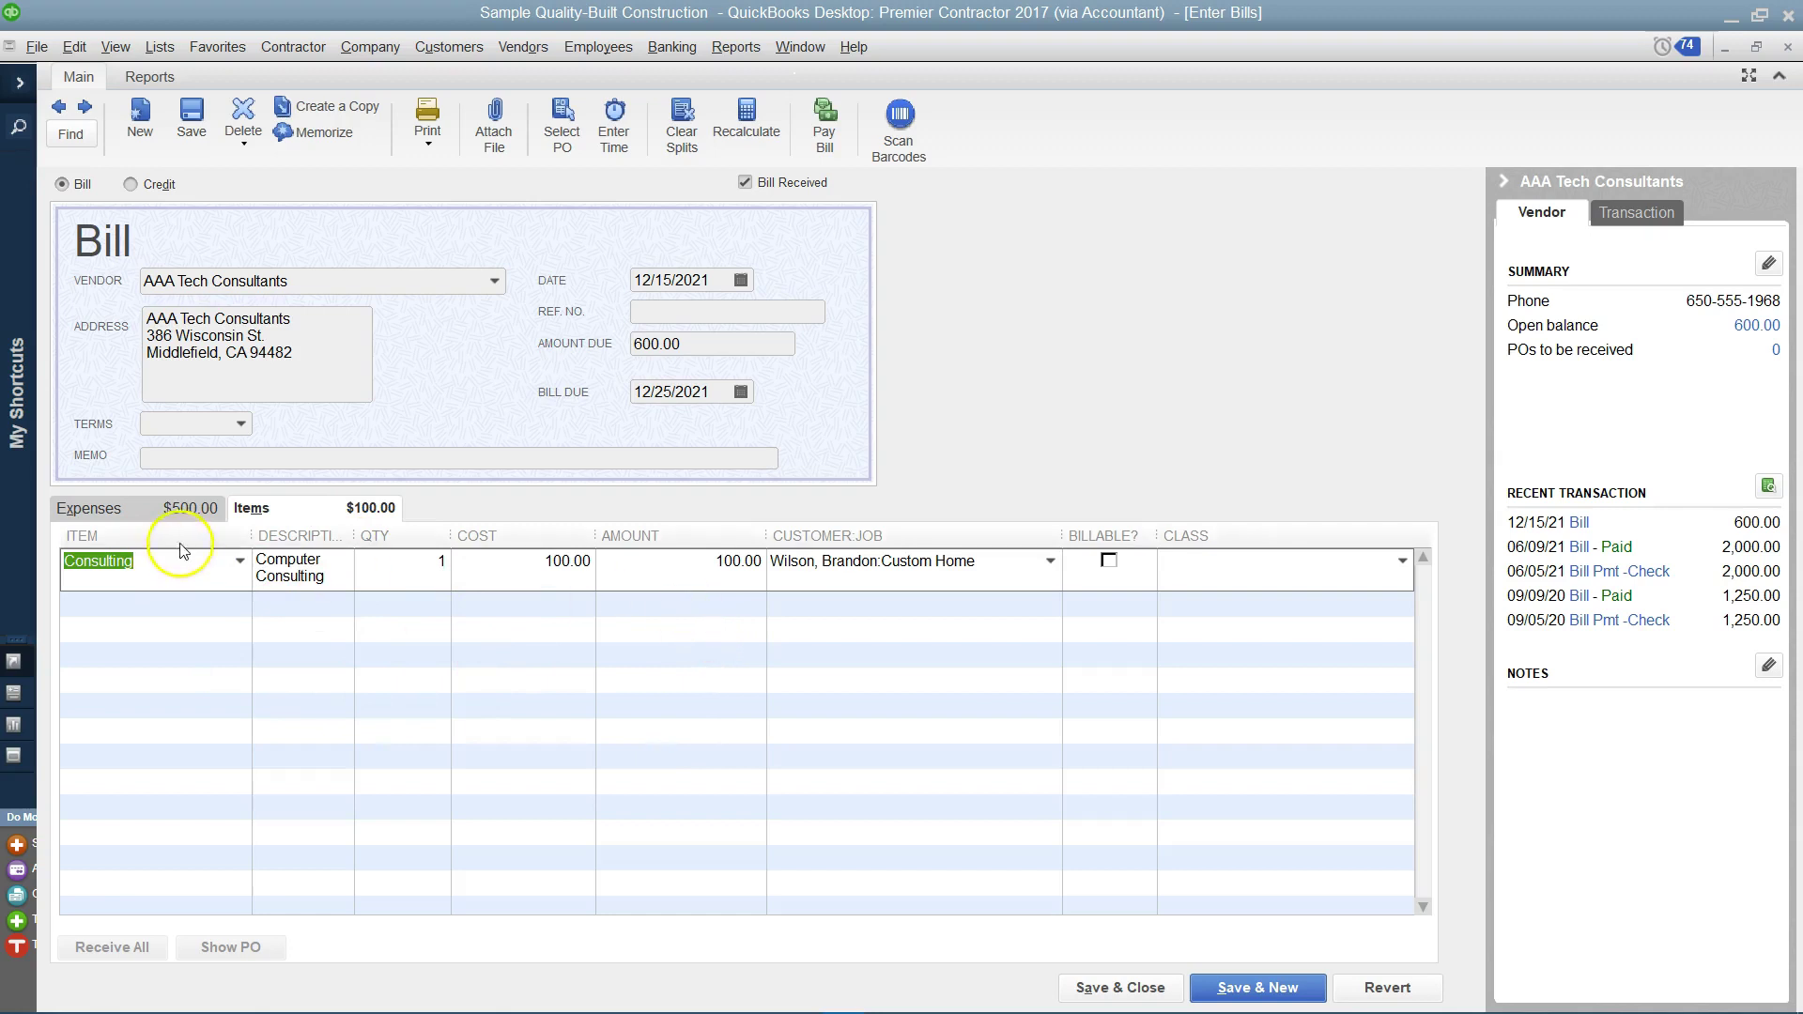
left_click(134, 500)
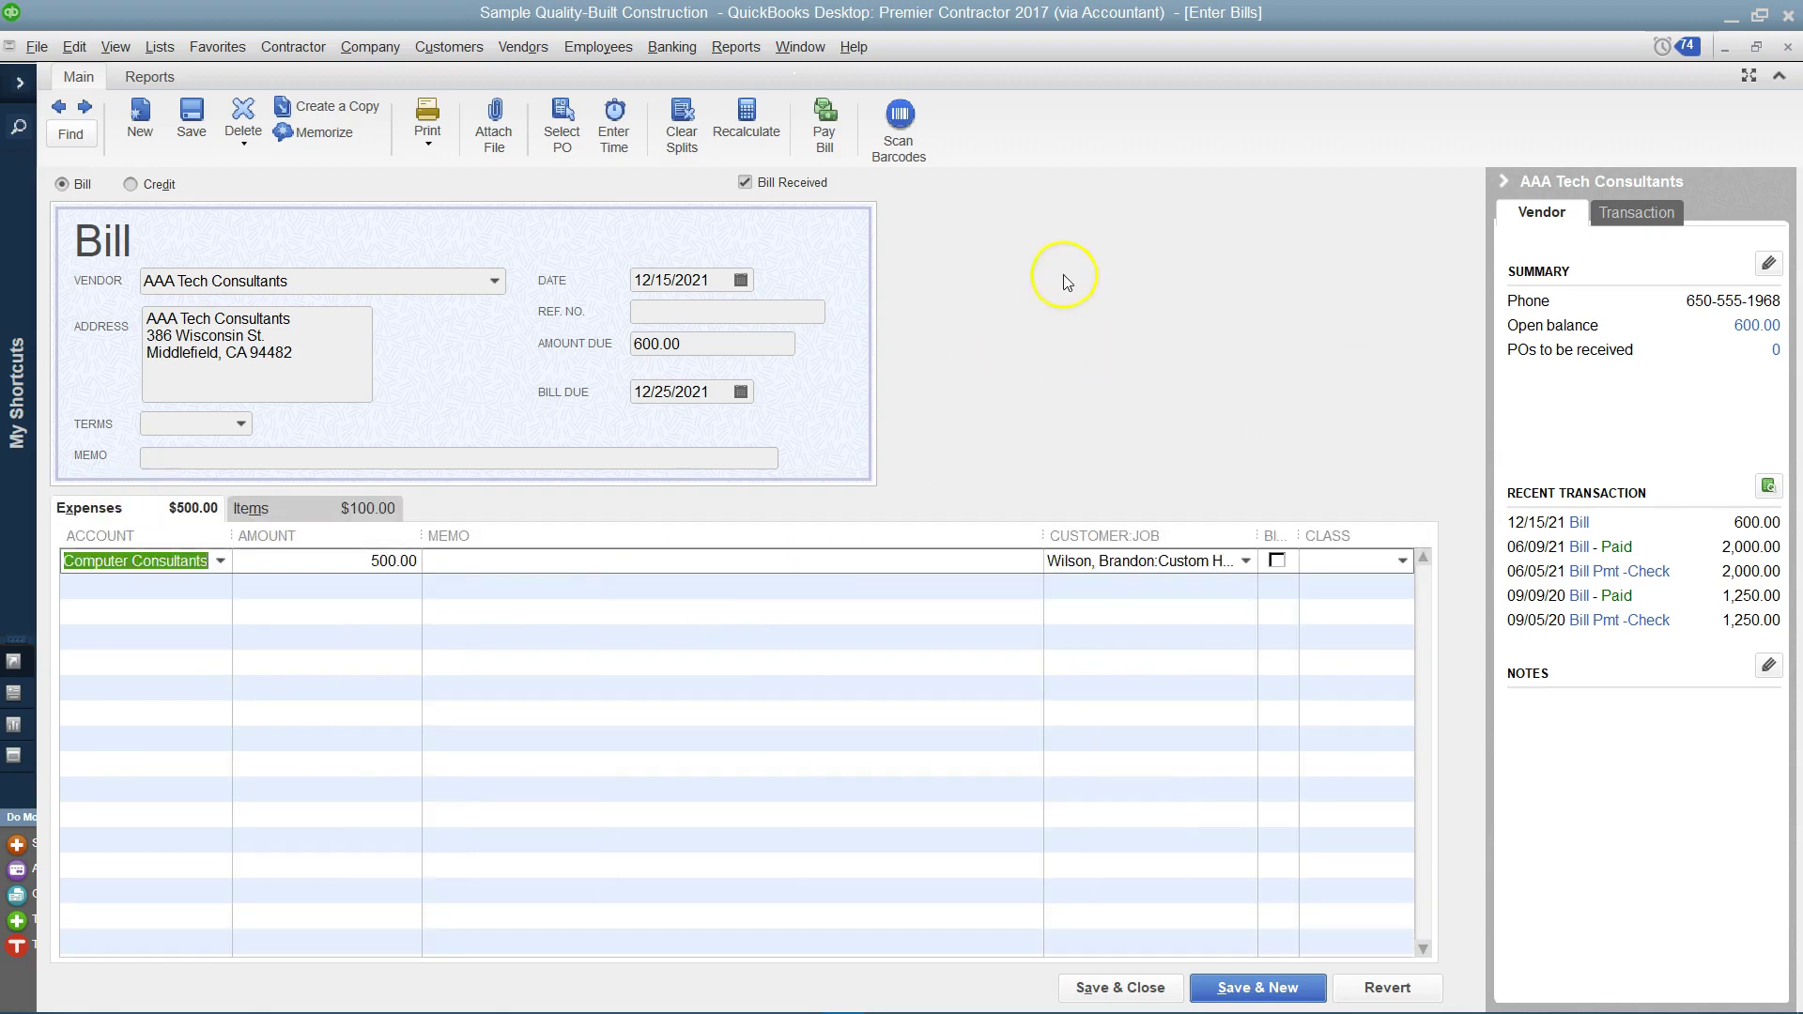
left_click(1016, 280)
left_click(29, 942)
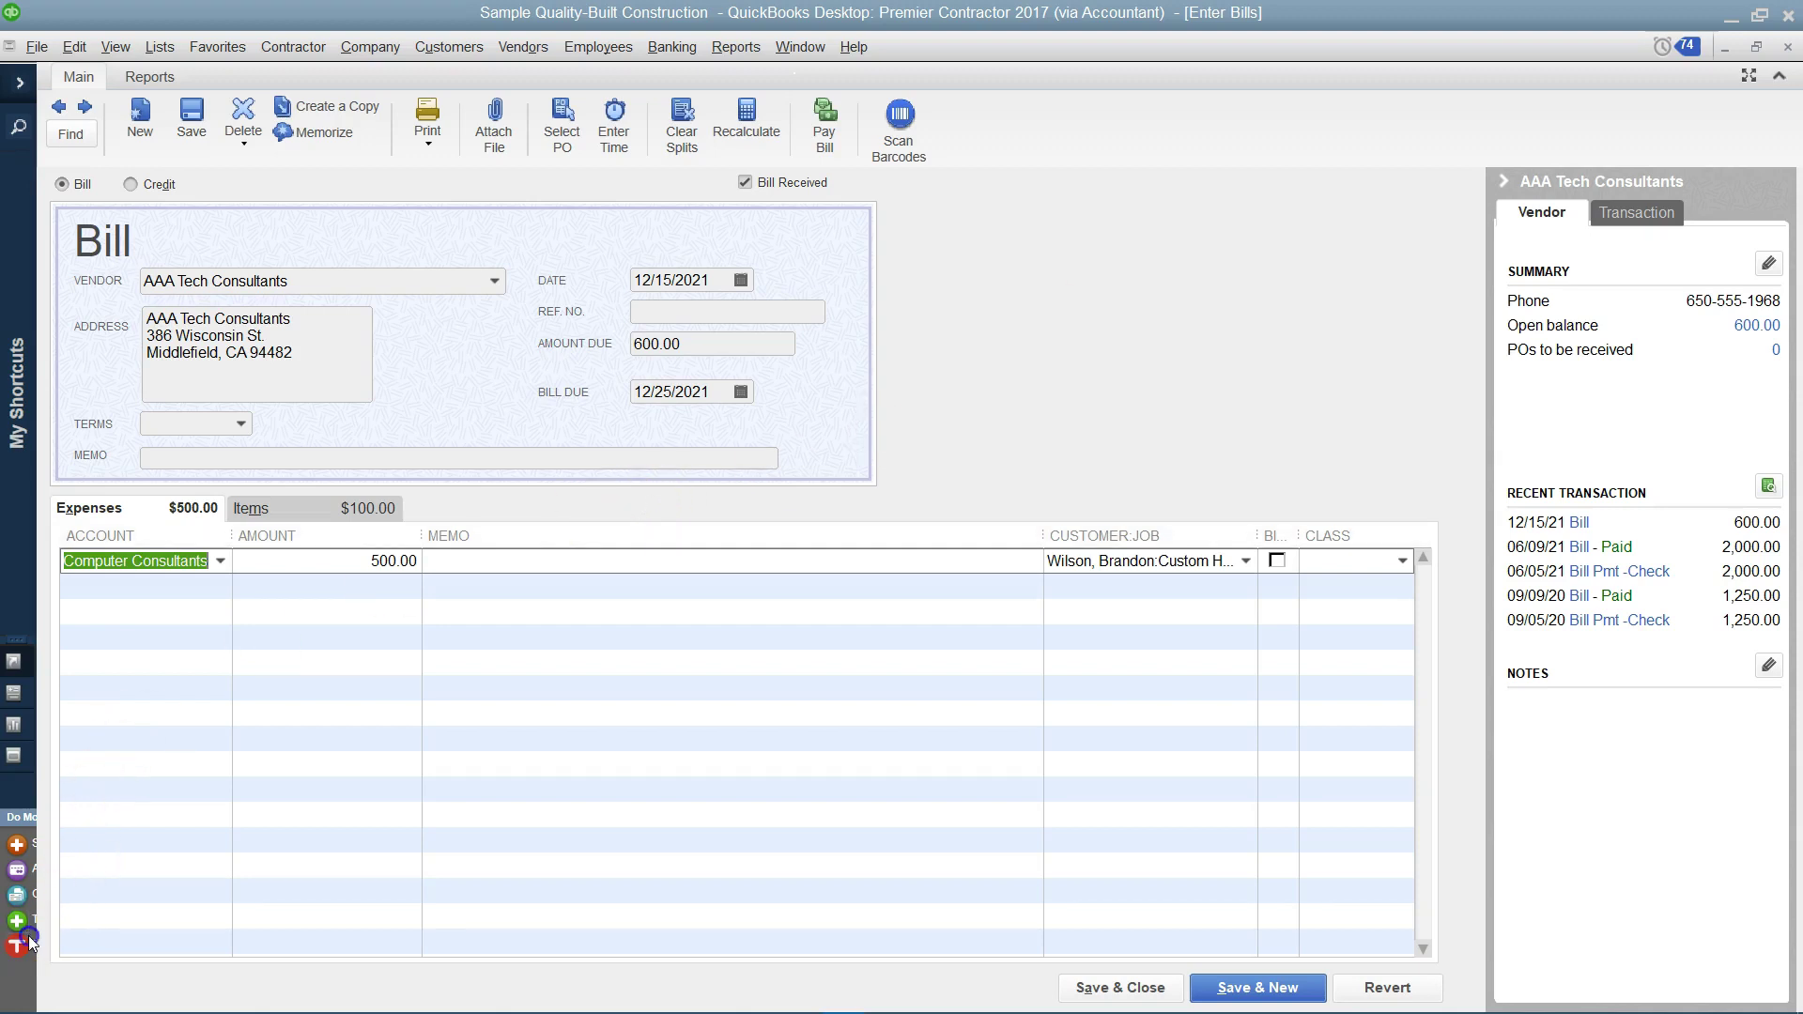